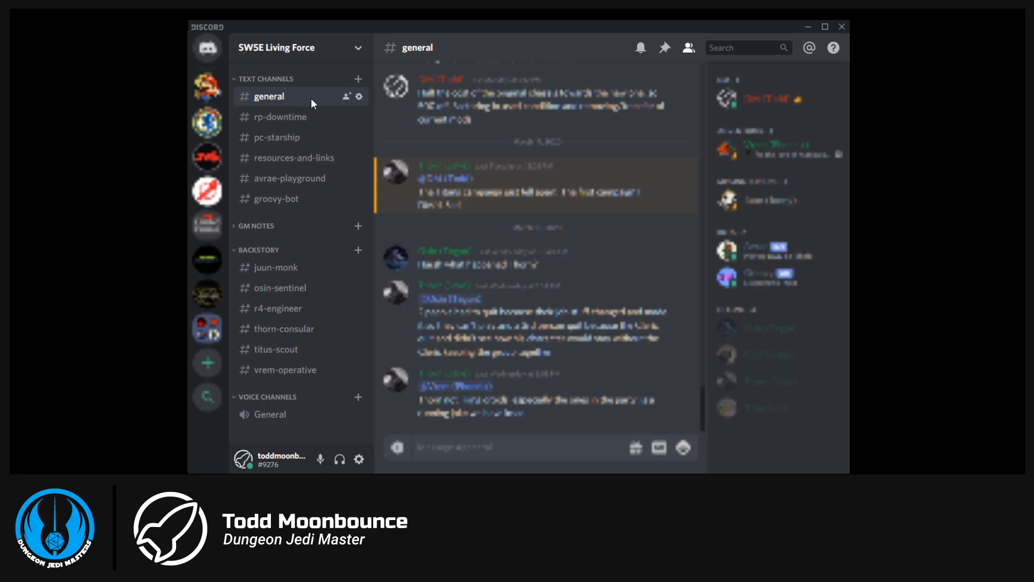
View the rp-downtime and pc-starship text channels of the SW5E Living Force server.
left_click(307, 118)
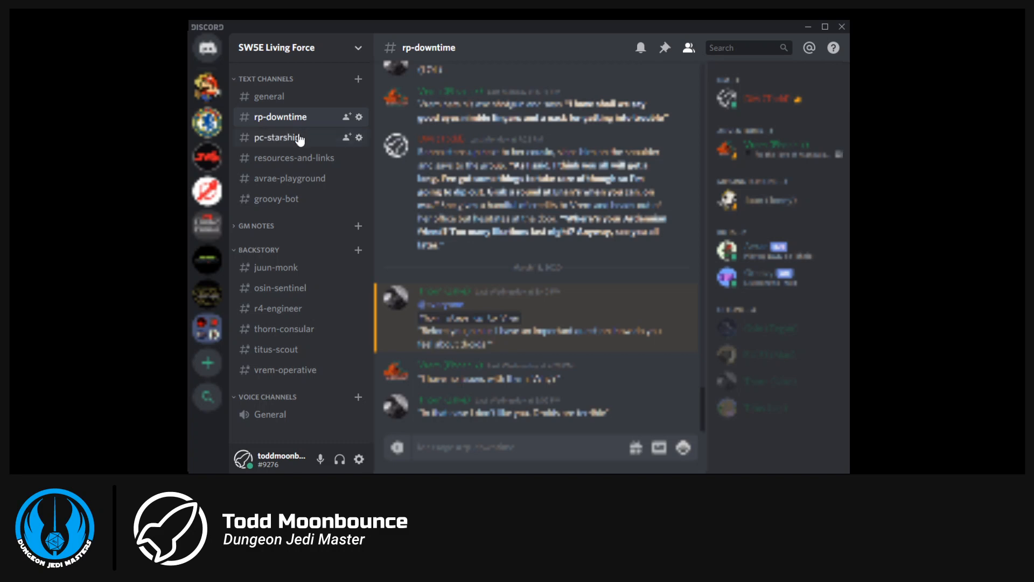
left_click(298, 136)
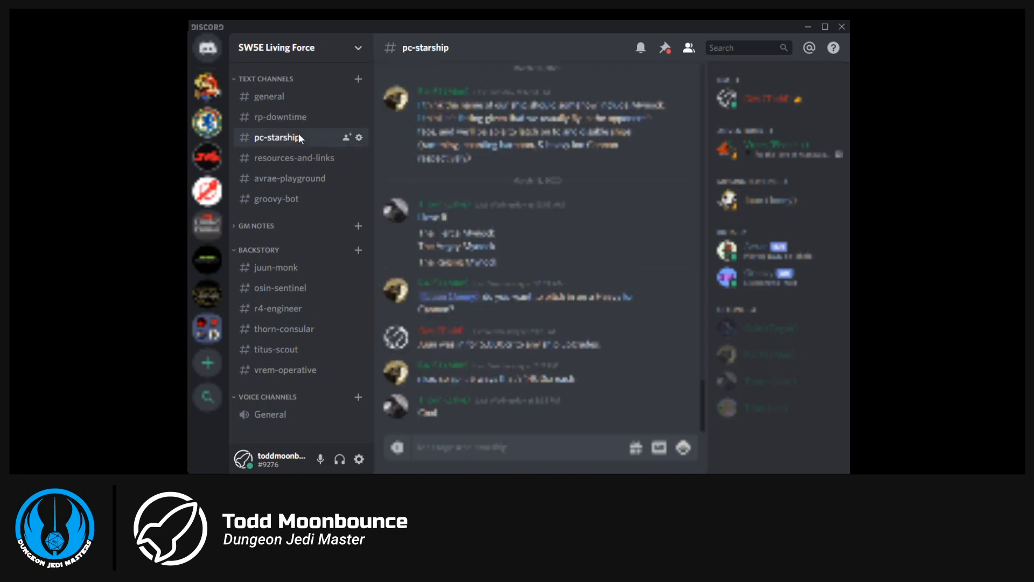
Open the resources-and-links channel and go back to its earliest messages.
left_click(319, 157)
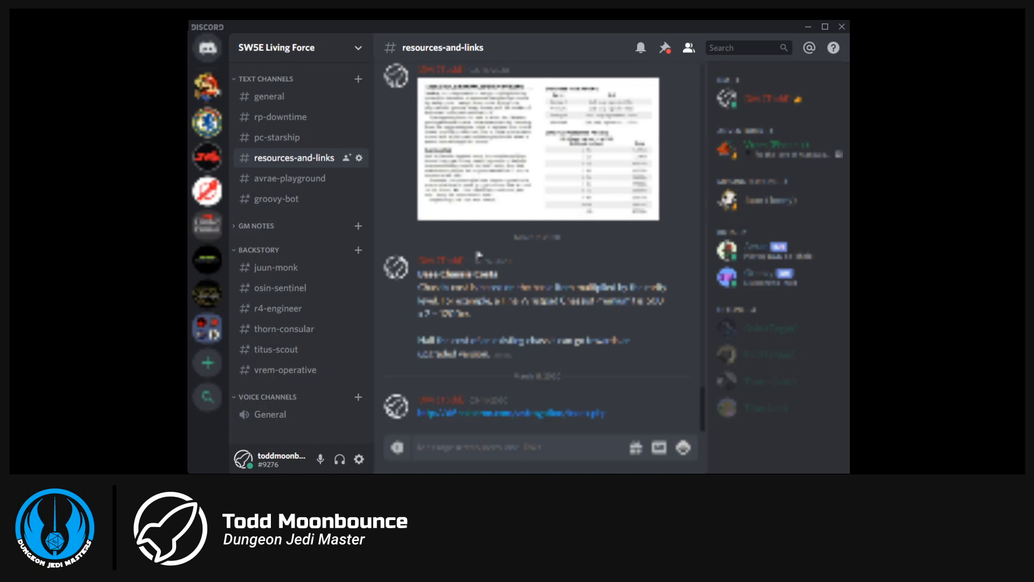
scroll(539, 280, "up", 10)
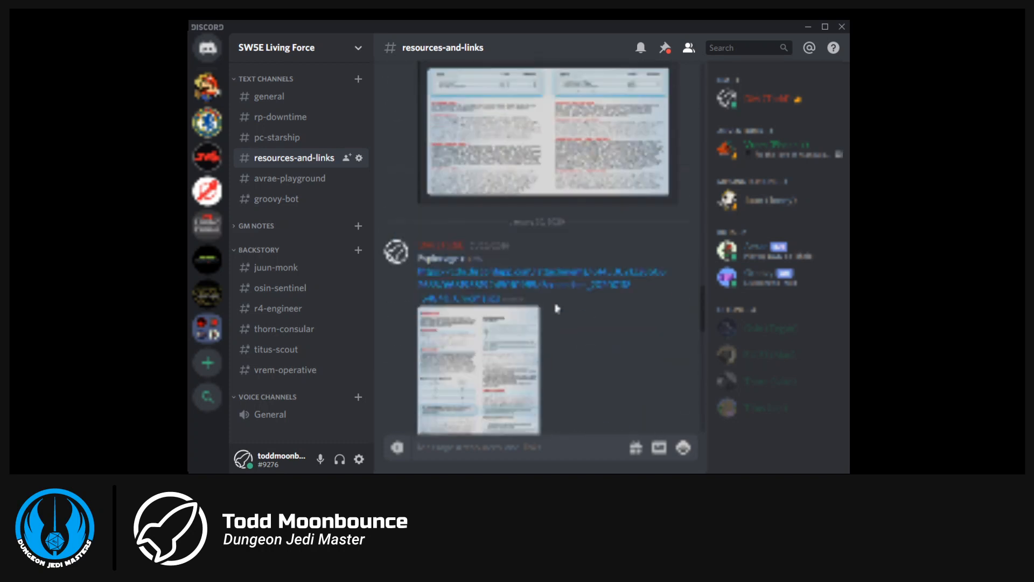
left_click_drag(703, 235, 704, 74)
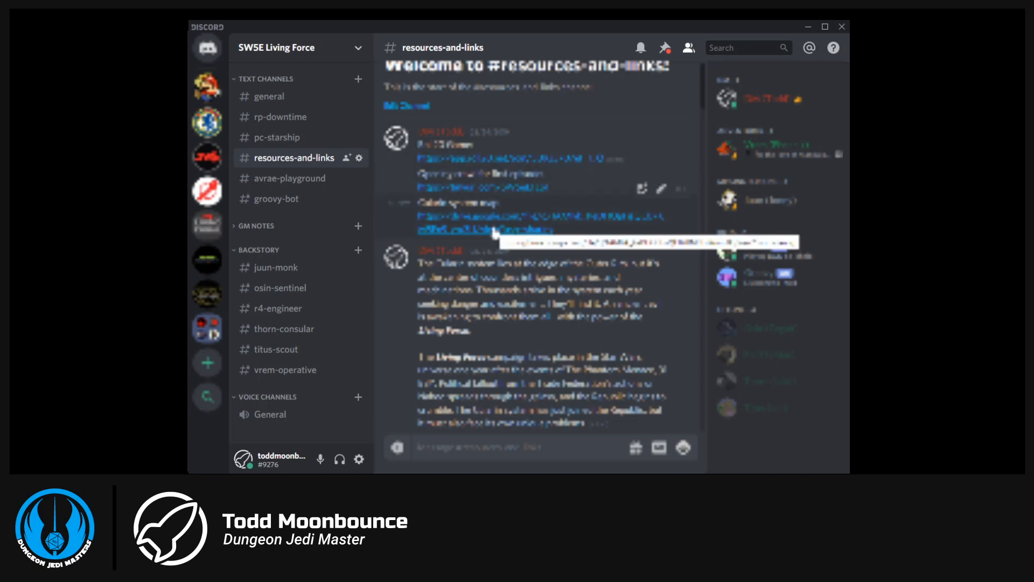
Review the links, bot commands and rule sheets posted in resources-and-links, from the earliest message to the newest.
scroll(494, 231, "down", 3)
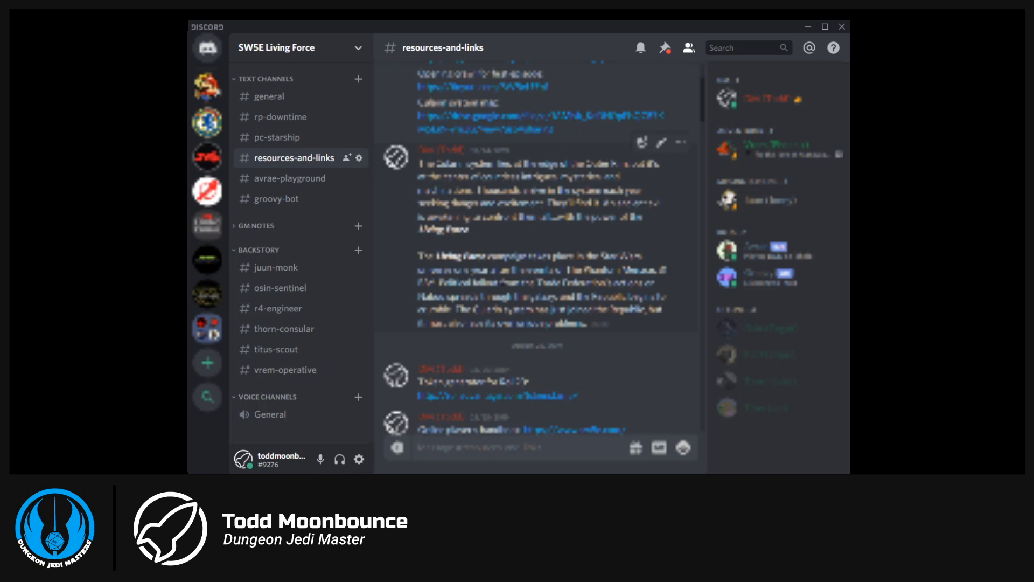
scroll(504, 199, "down", 6)
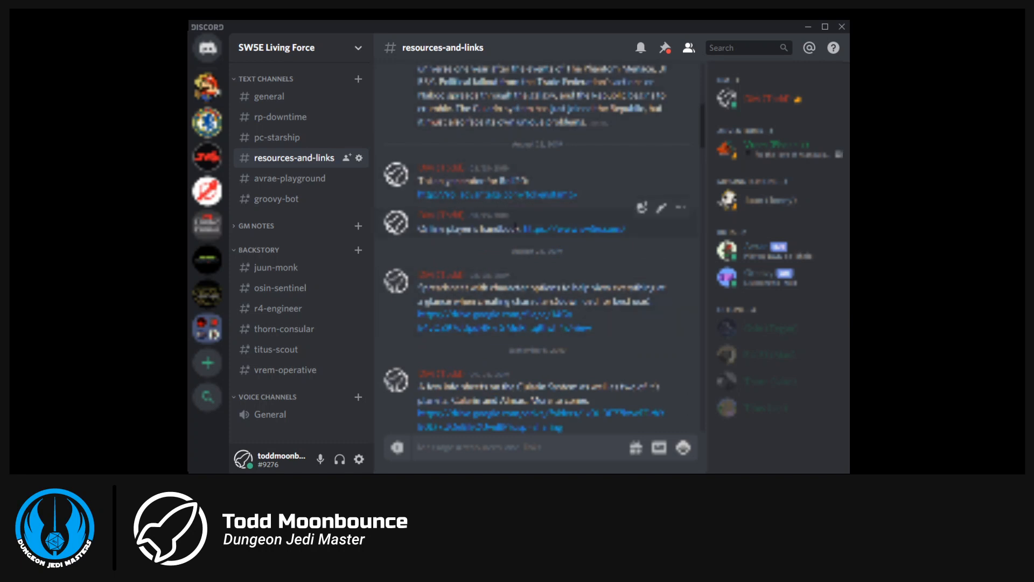
scroll(515, 226, "down", 3)
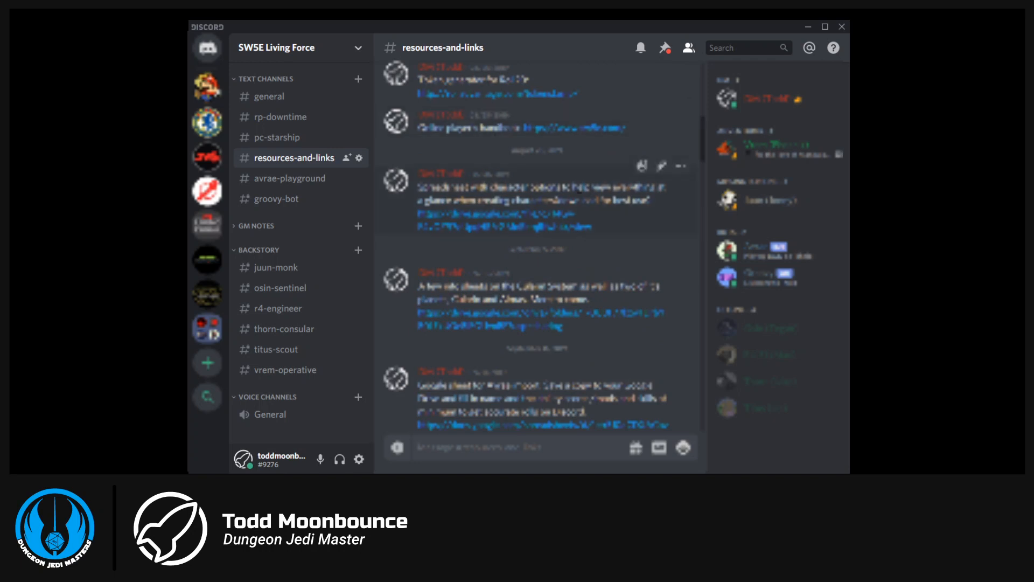
scroll(548, 141, "down", 3)
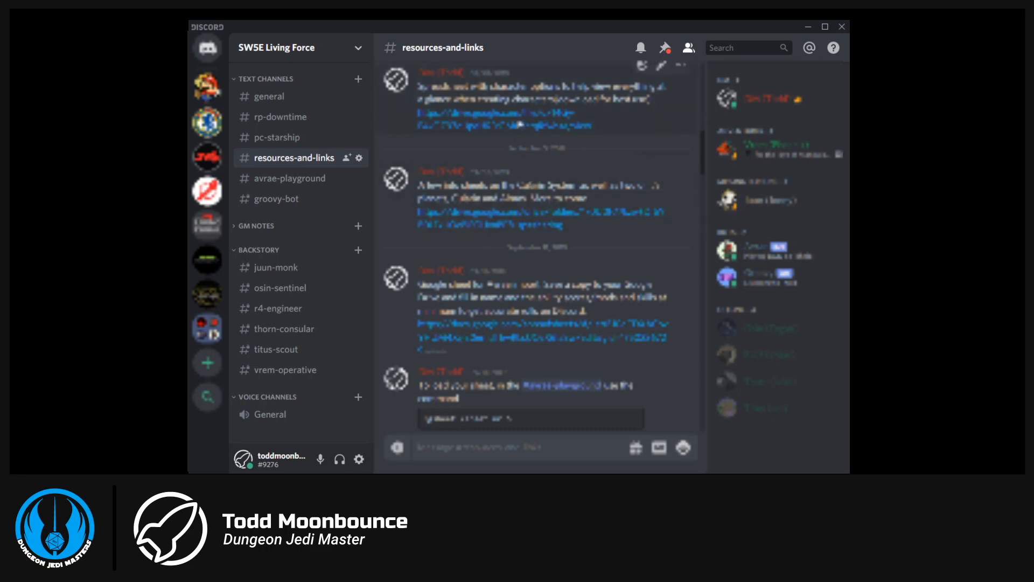
scroll(512, 205, "down", 8)
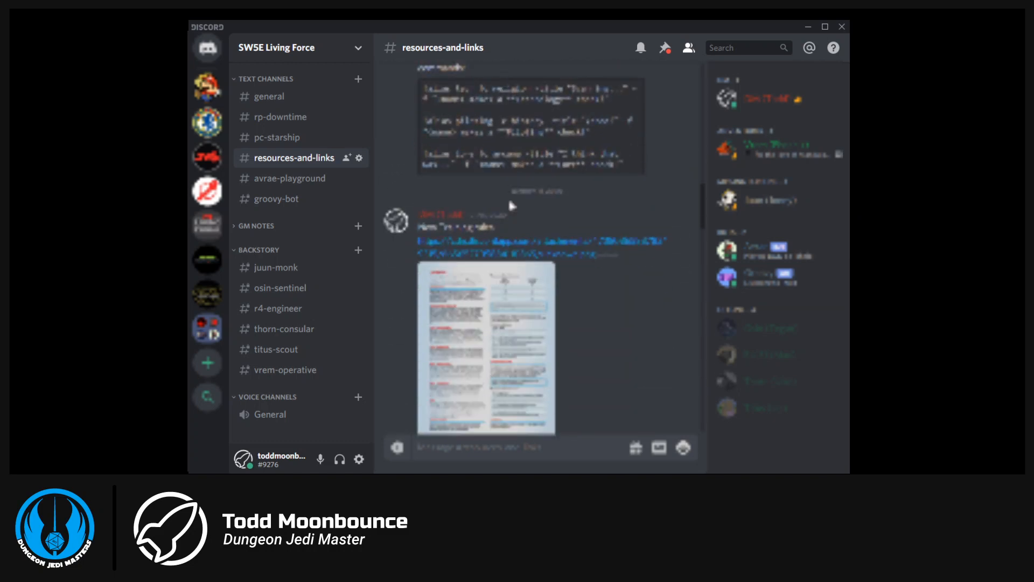
scroll(485, 242, "down", 2)
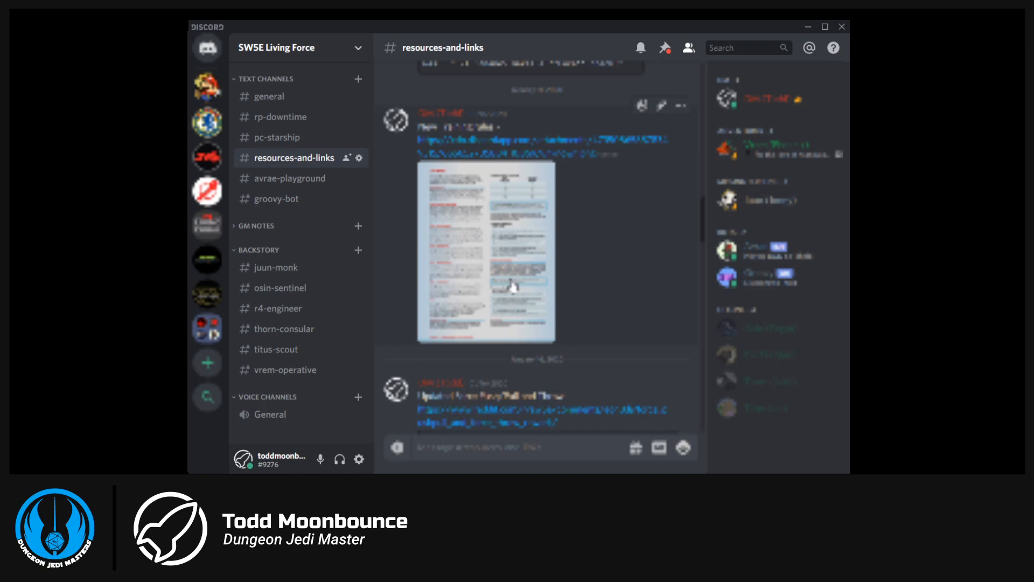
scroll(608, 226, "down", 5)
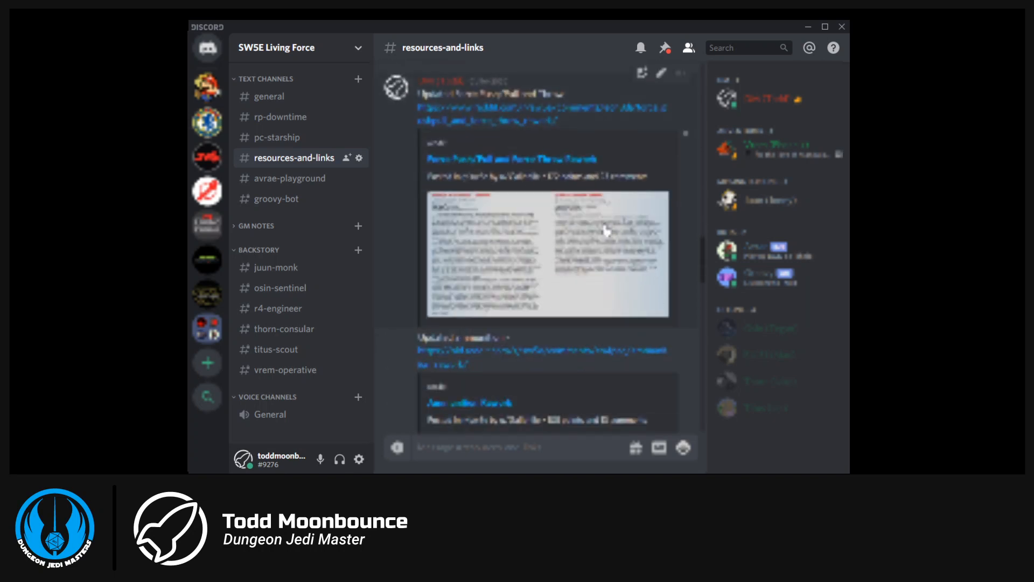
scroll(606, 230, "down", 2)
scroll(479, 280, "up", 2)
scroll(572, 225, "down", 5)
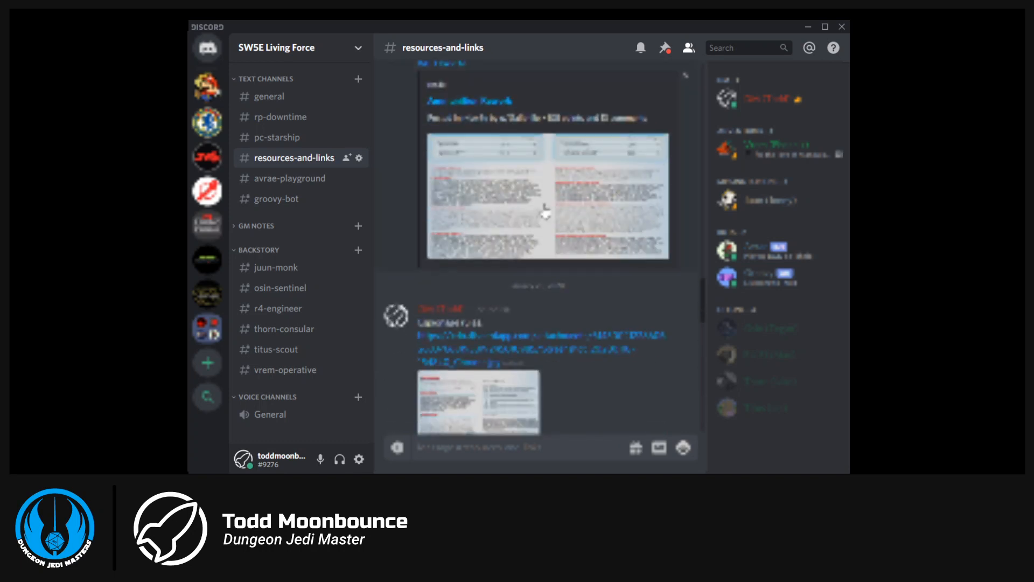
scroll(545, 213, "down", 5)
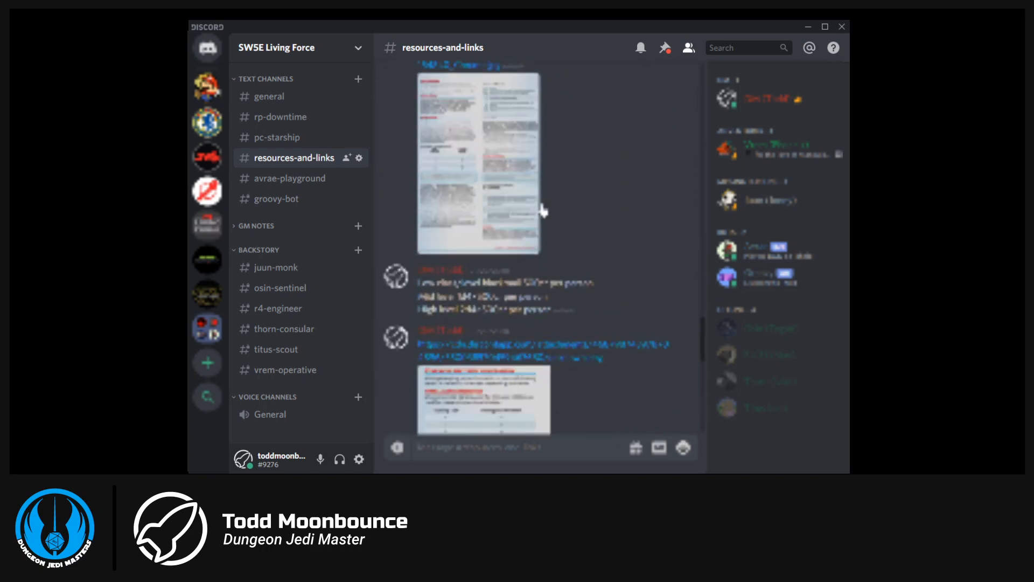
scroll(587, 232, "down", 5)
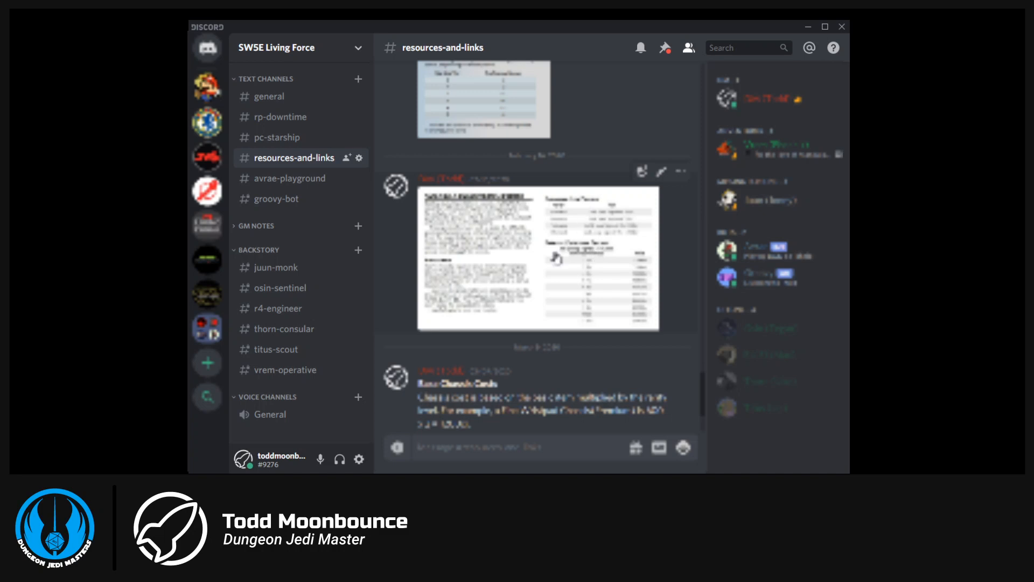
scroll(557, 259, "down", 3)
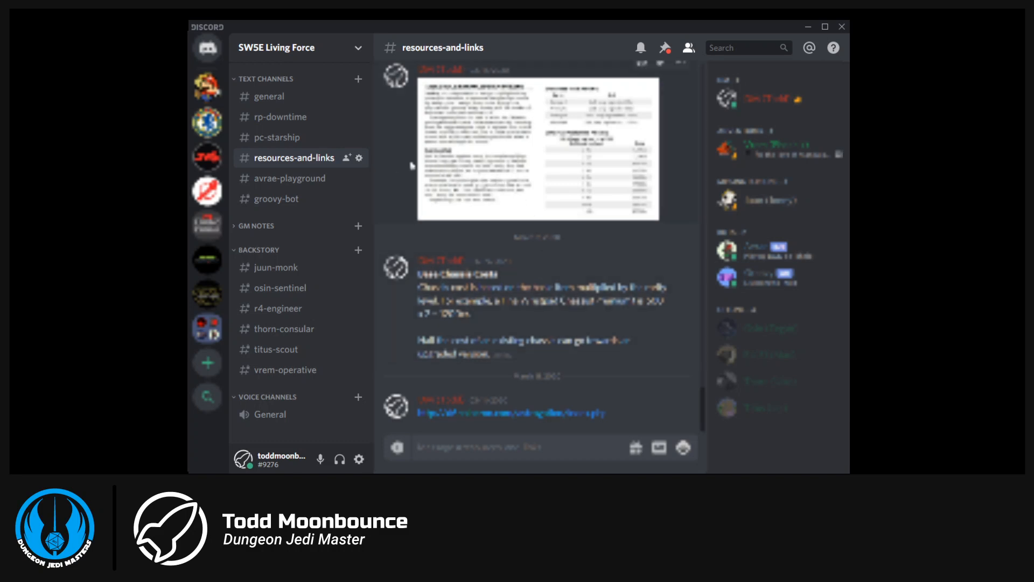
View the avrae-playground channel, and look through the music requests posted in the groovy-bot channel.
left_click(306, 183)
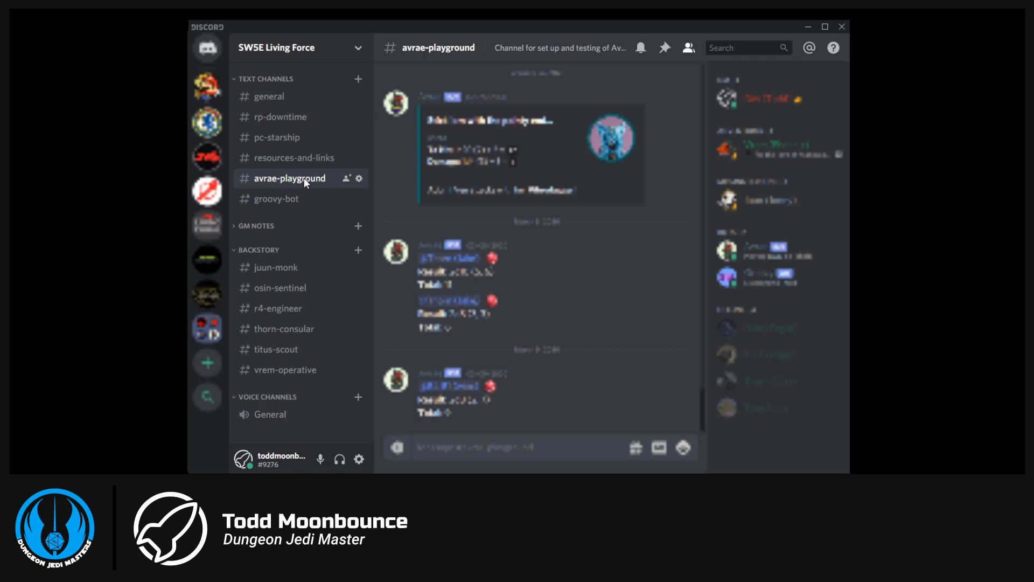
left_click(302, 197)
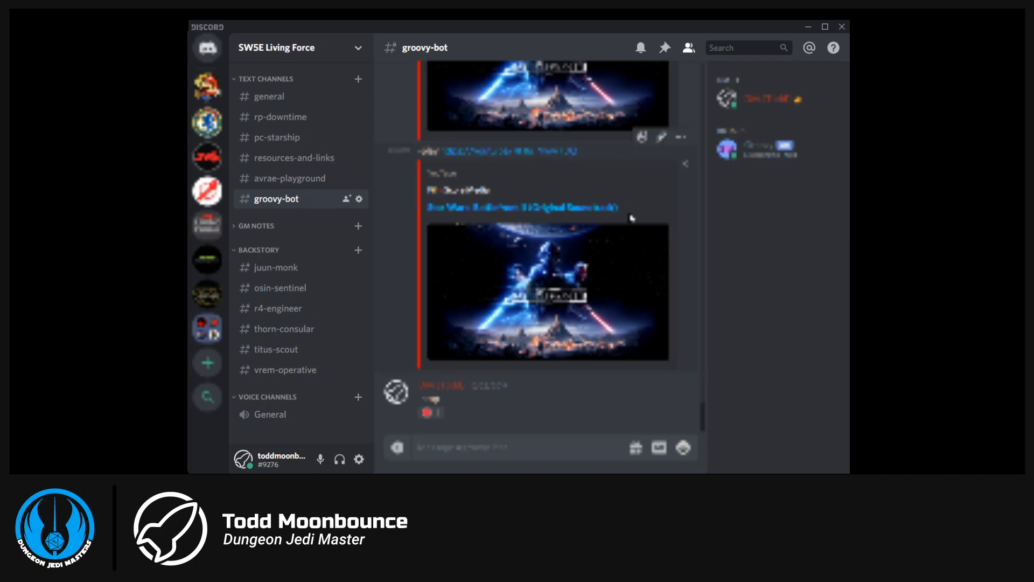
scroll(616, 285, "down", 6)
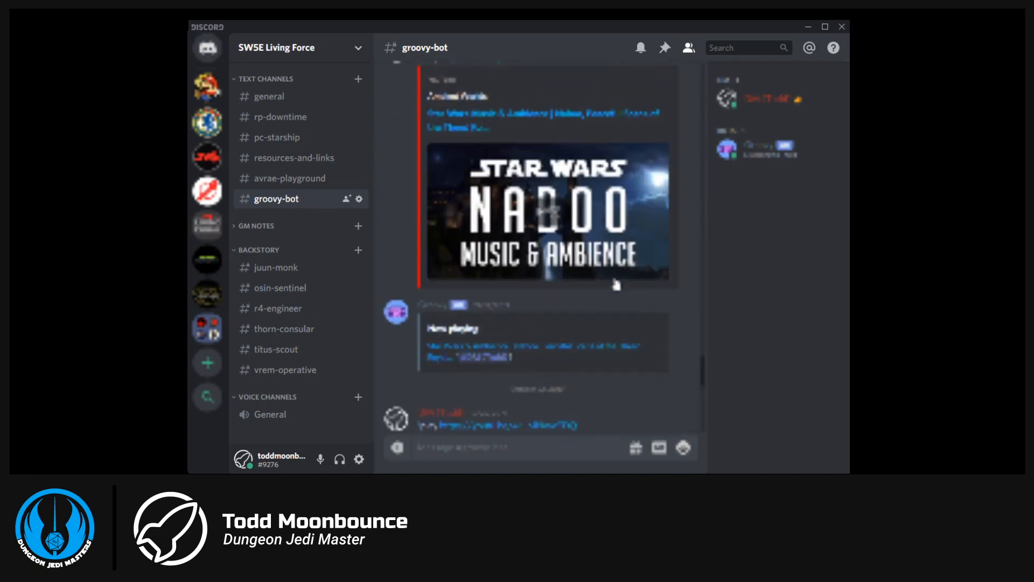
scroll(616, 286, "up", 10)
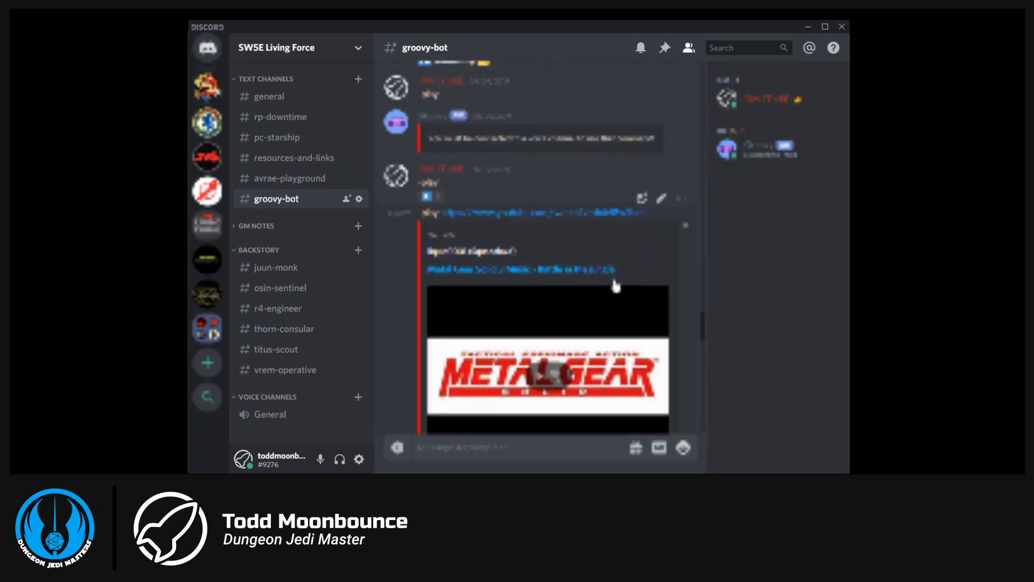
scroll(614, 286, "down", 10)
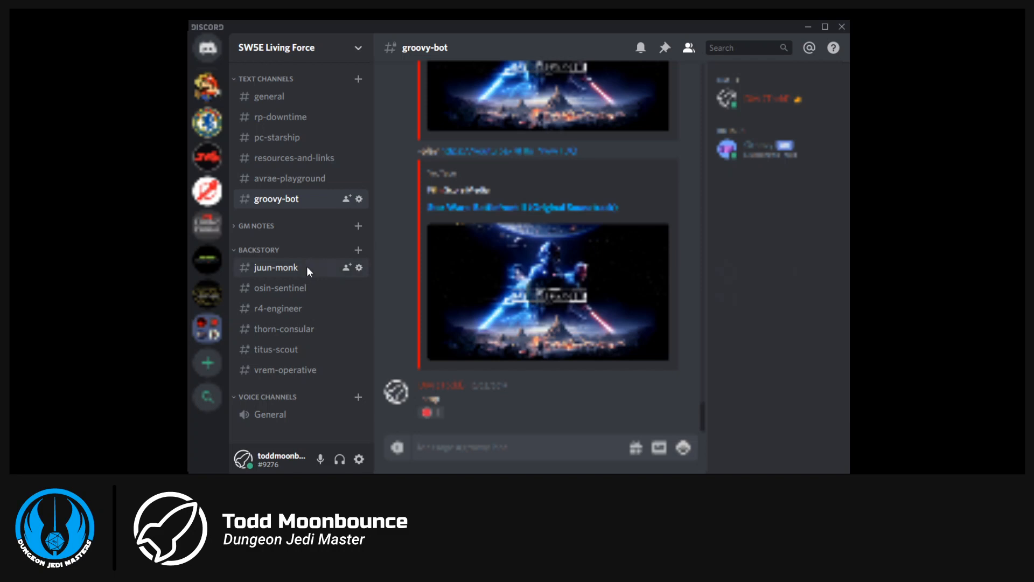
Read through the juun-monk backstory channel from its first message to the latest.
left_click(276, 267)
scroll(538, 243, "up", 10)
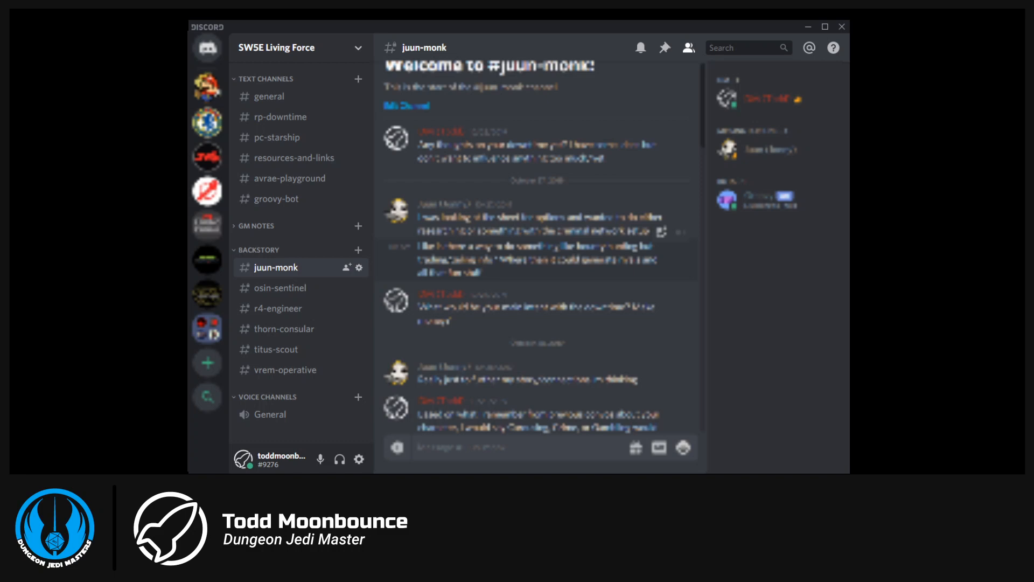
scroll(543, 249, "down", 5)
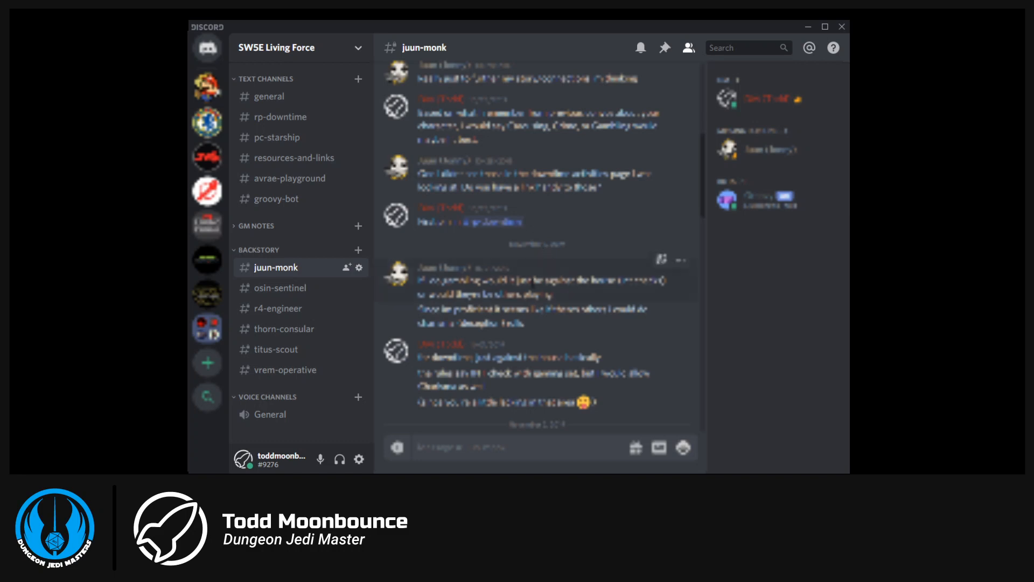
scroll(538, 288, "down", 10)
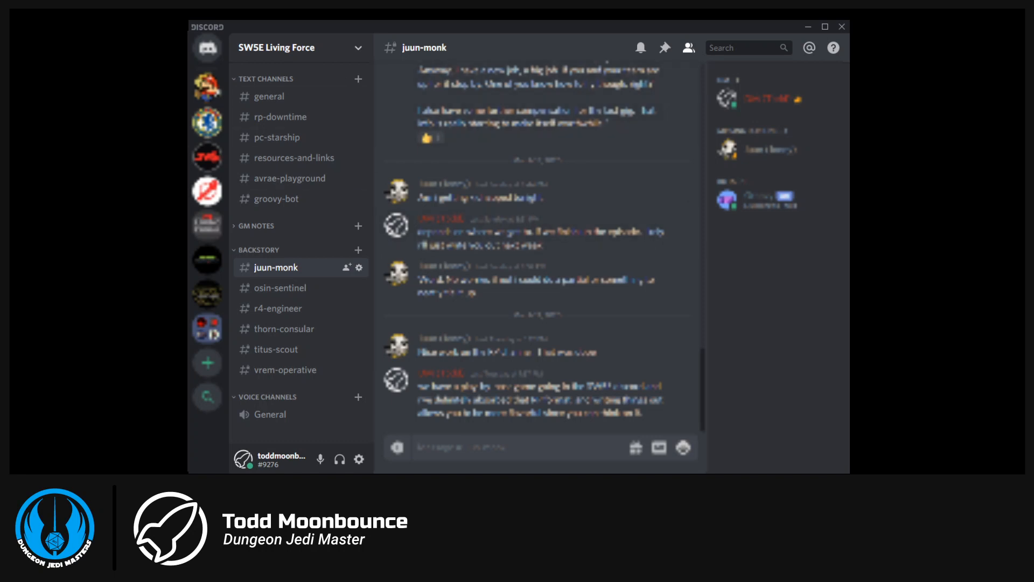
Switch to Roll20 and start a new game with the name "IRL Gone Digital".
key("alt+Tab")
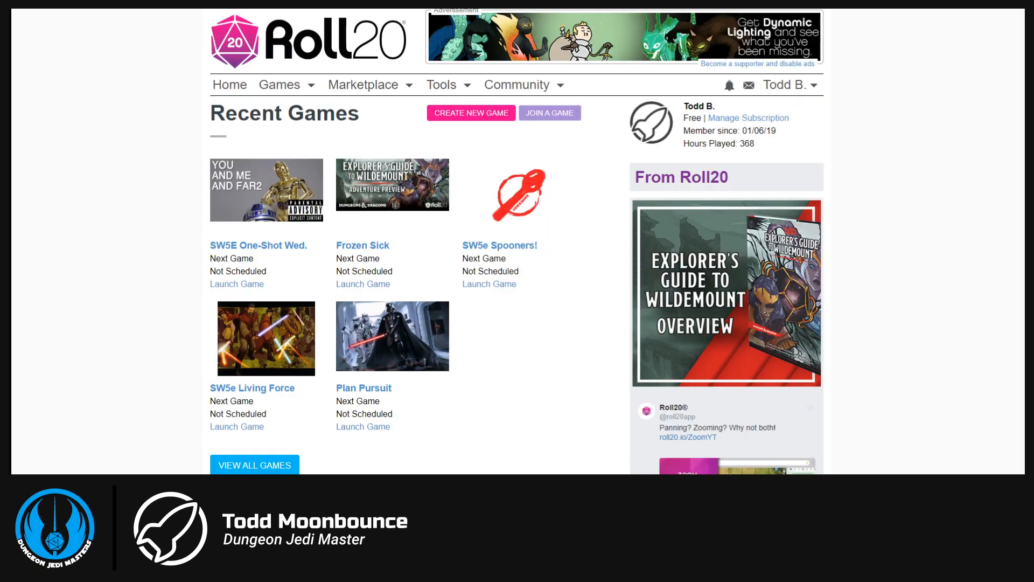
left_click(489, 120)
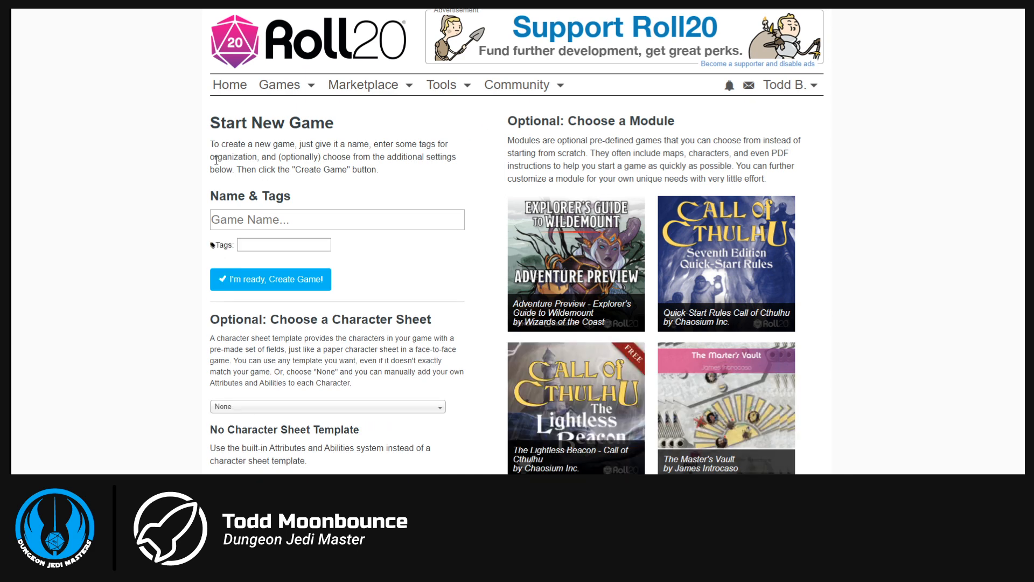
scroll(216, 160, "down", 2)
scroll(216, 160, "up", 2)
left_click(327, 214)
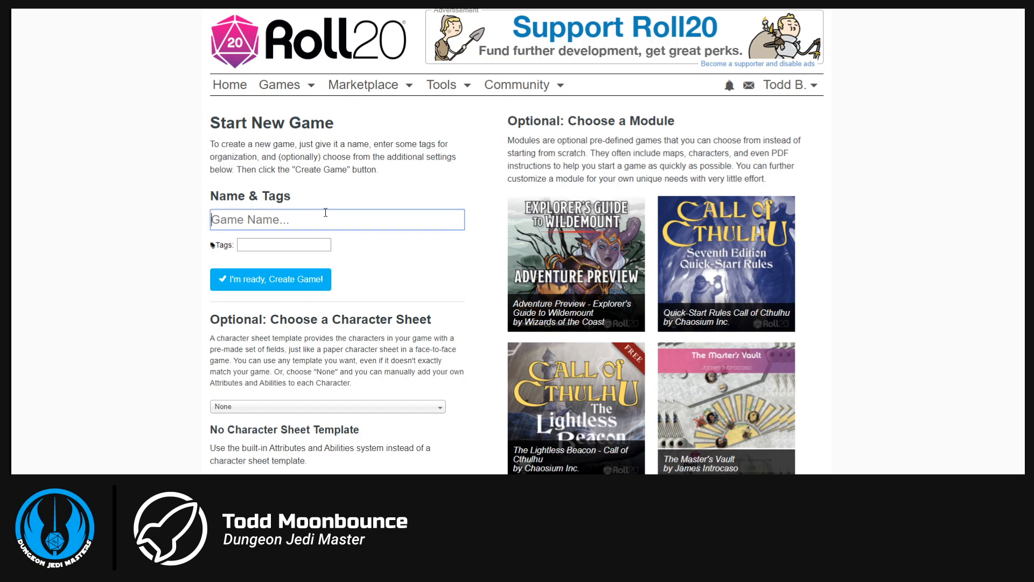
type("IRL Gone Digital")
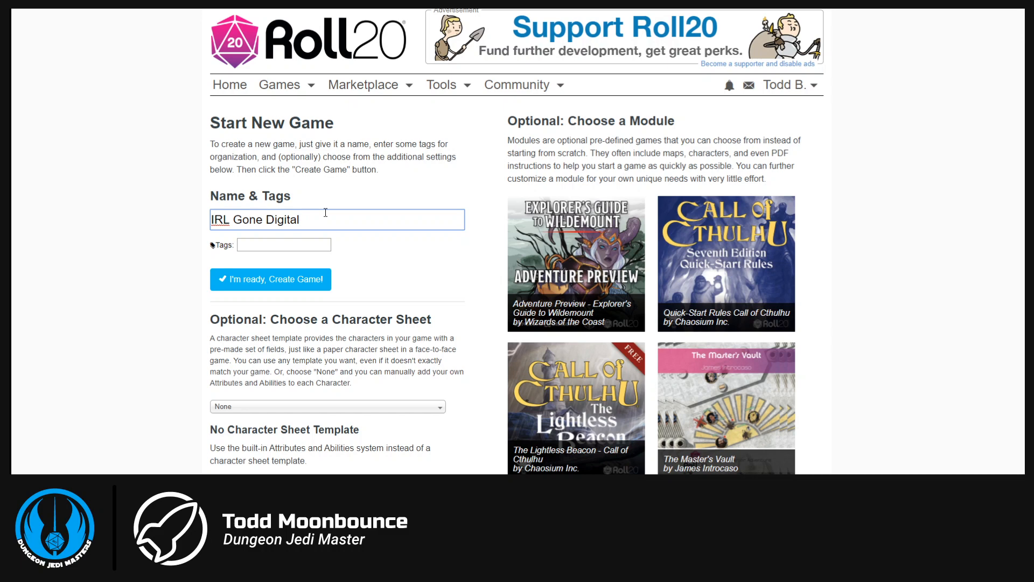
Find the character sheet templates matching "5e", choose Star Wars 5e for the game and view its preview.
scroll(366, 262, "down", 2)
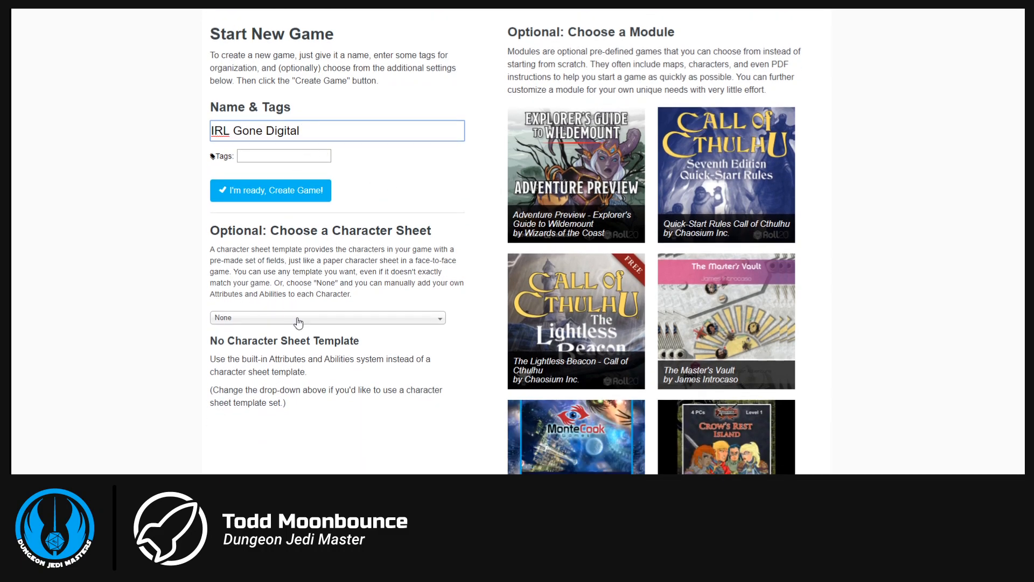
left_click(439, 320)
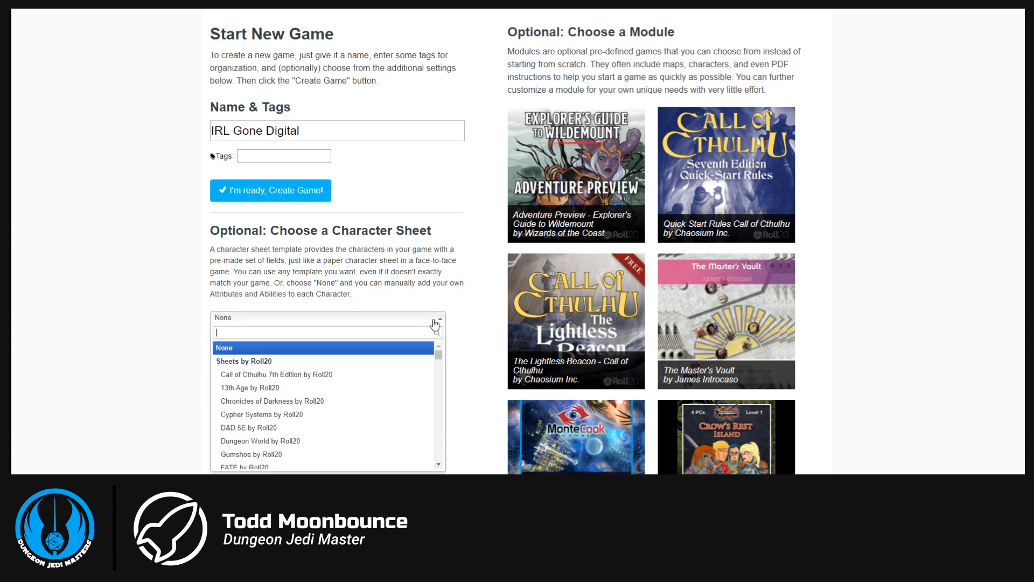
type("5")
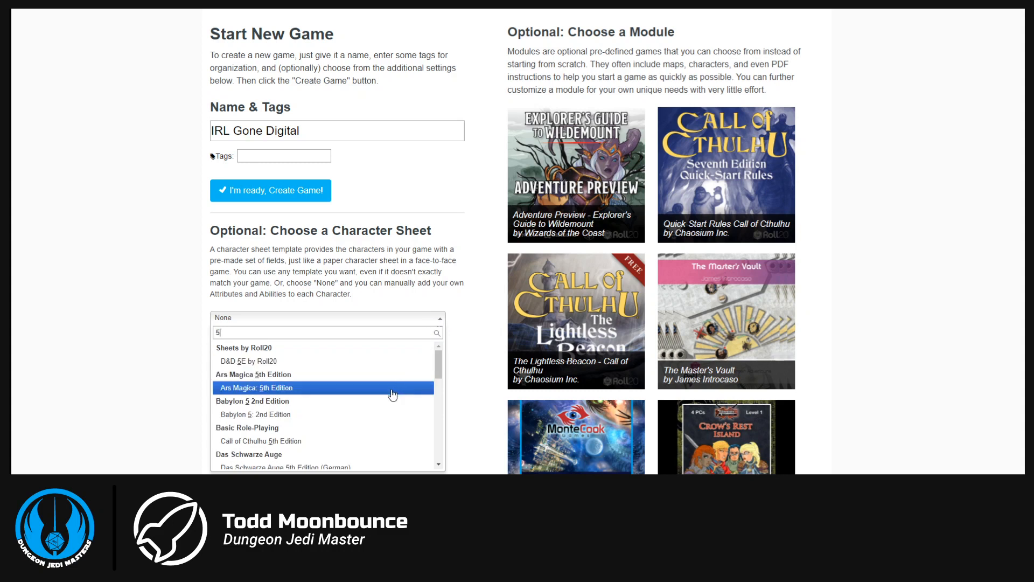
type("e")
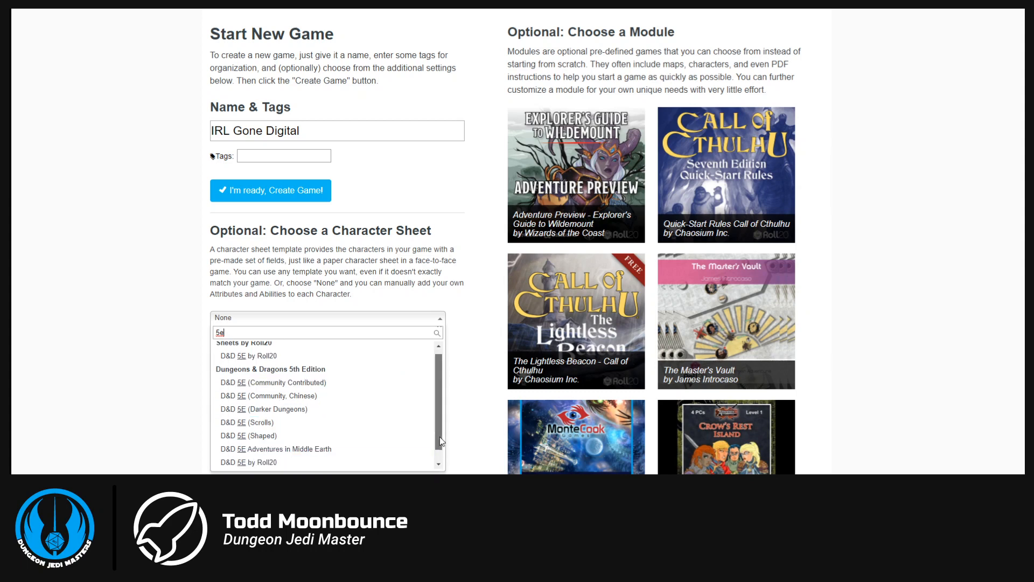
left_click(438, 464)
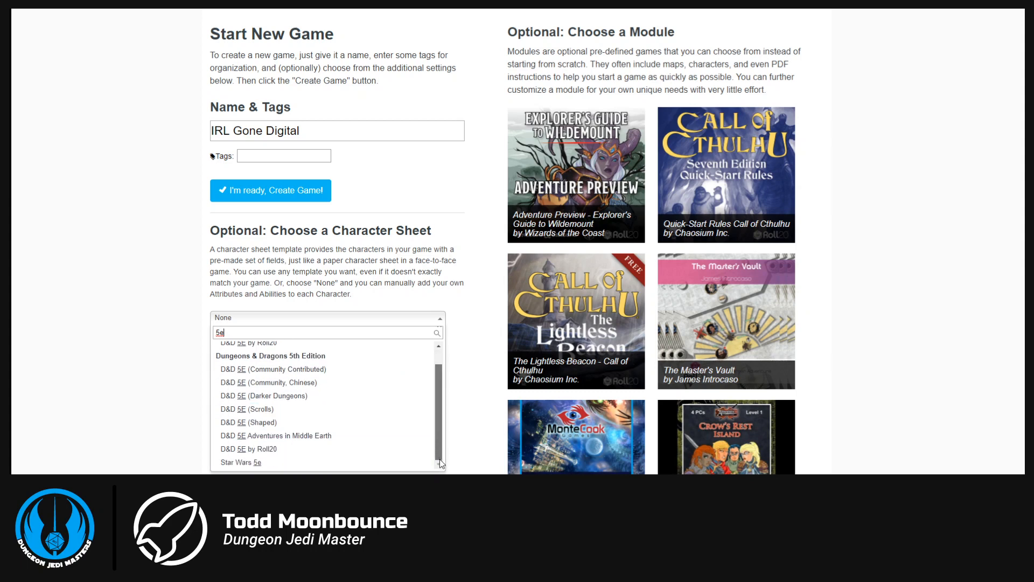
left_click(294, 464)
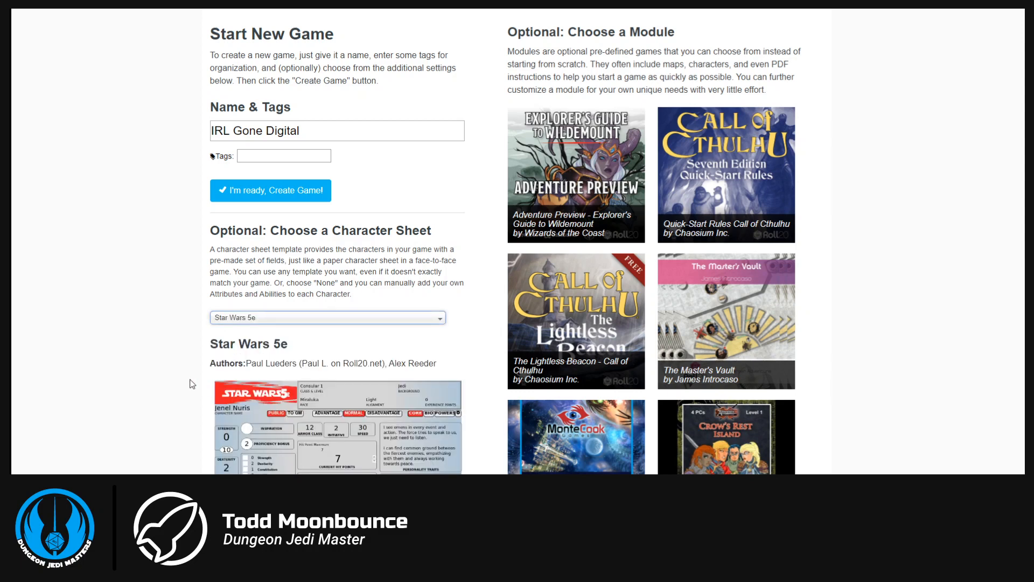
scroll(188, 356, "down", 3)
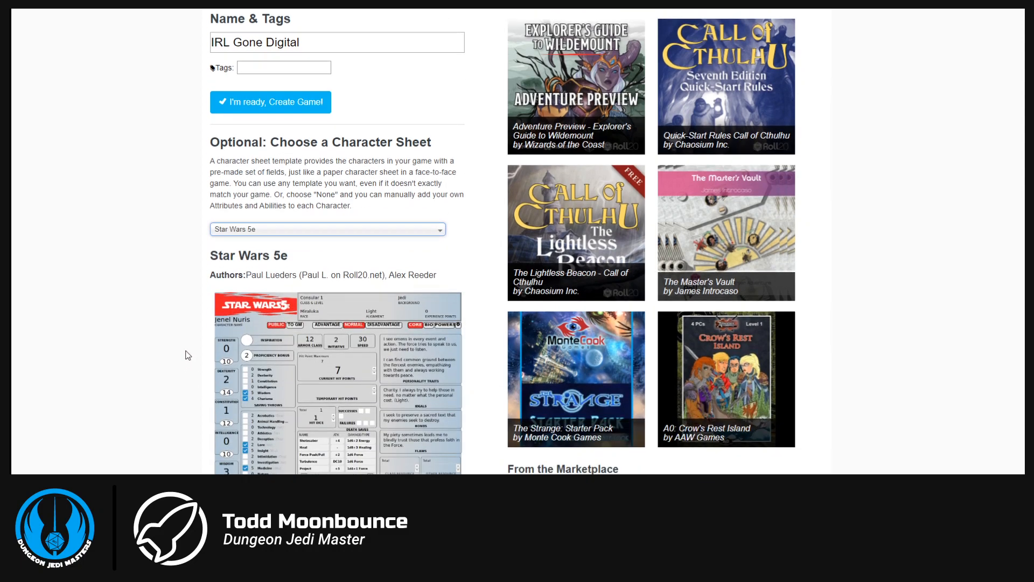
Look over the Star Wars 5e character sheet preview, and create the game "IRL Gone Digital".
scroll(188, 354, "down", 3)
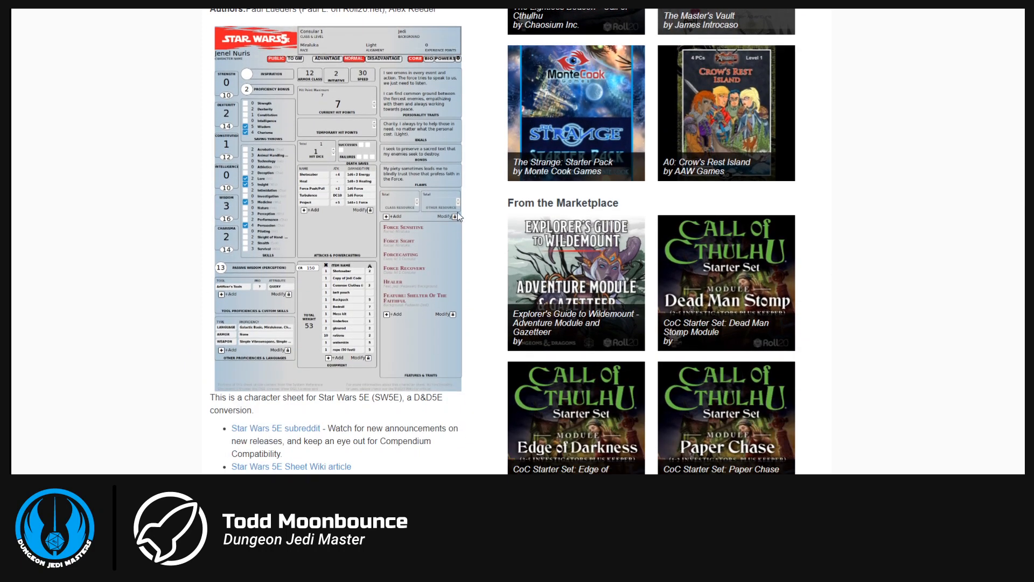
scroll(304, 351, "up", 1)
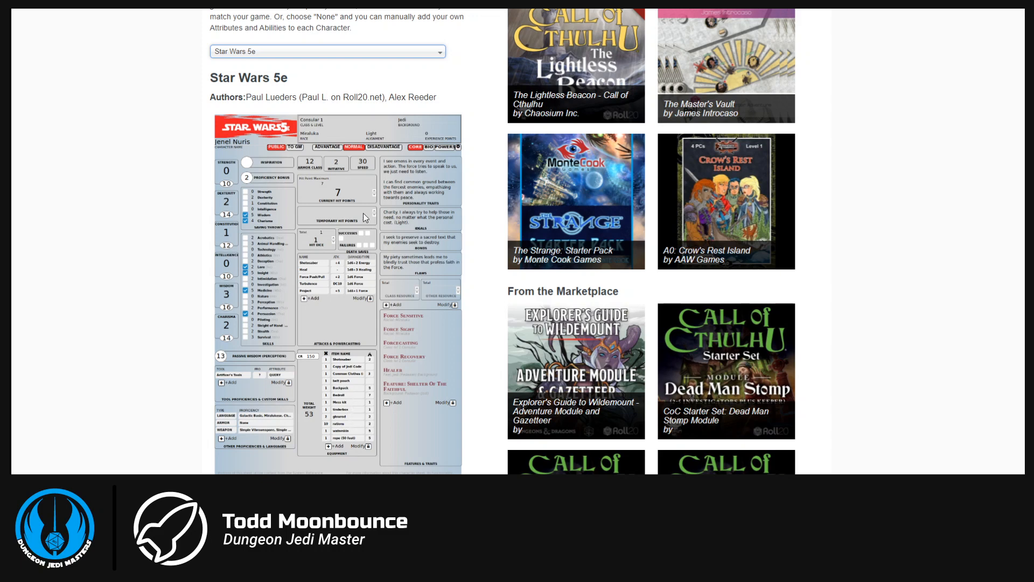
scroll(348, 293, "down", 1)
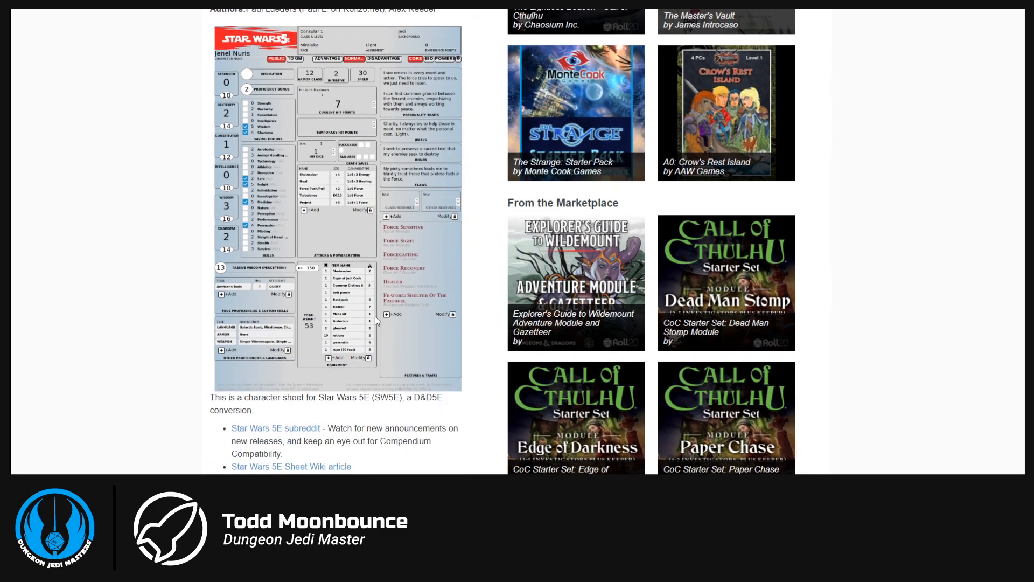
scroll(295, 306, "up", 4)
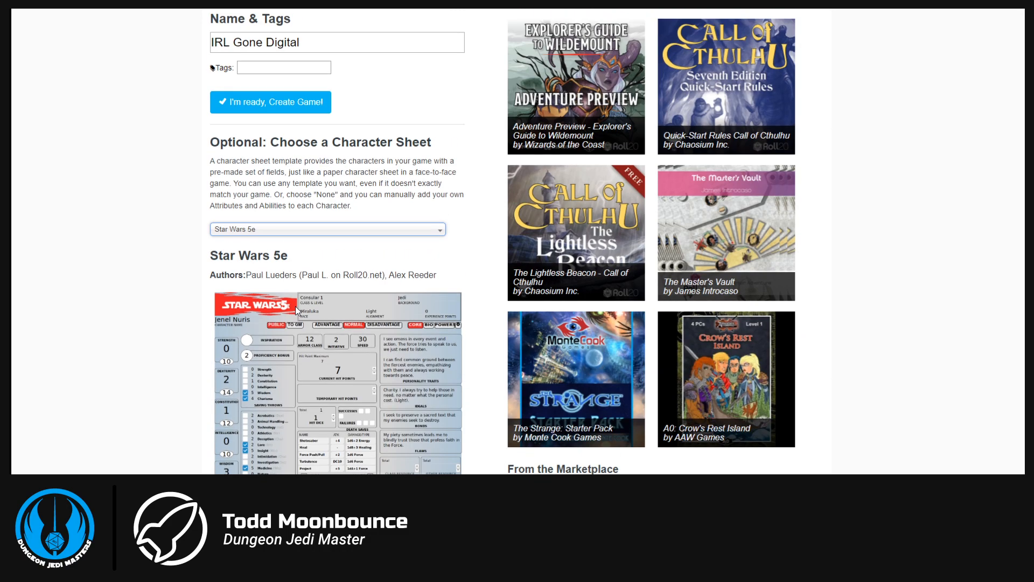
scroll(298, 311, "up", 1)
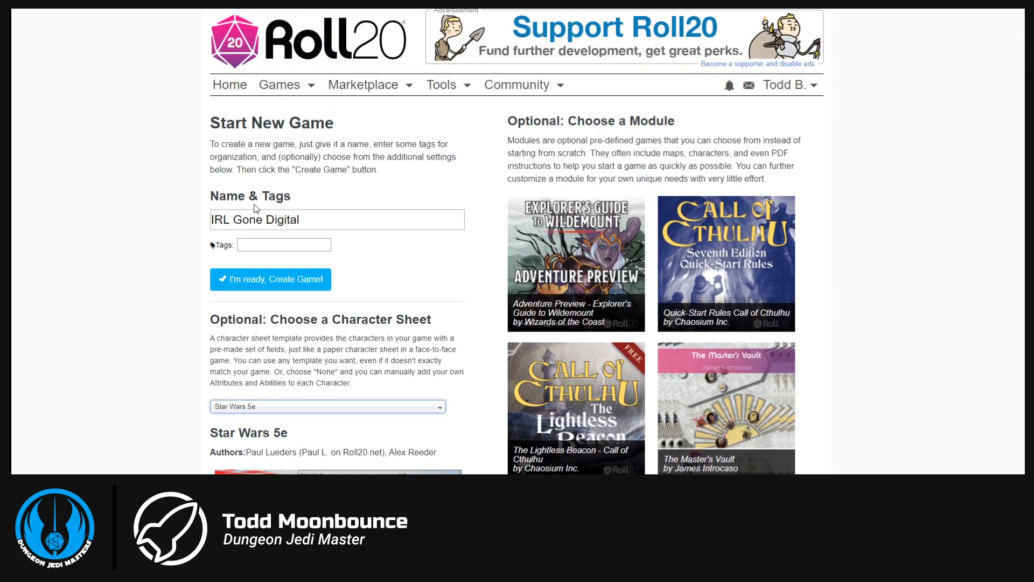
left_click(306, 285)
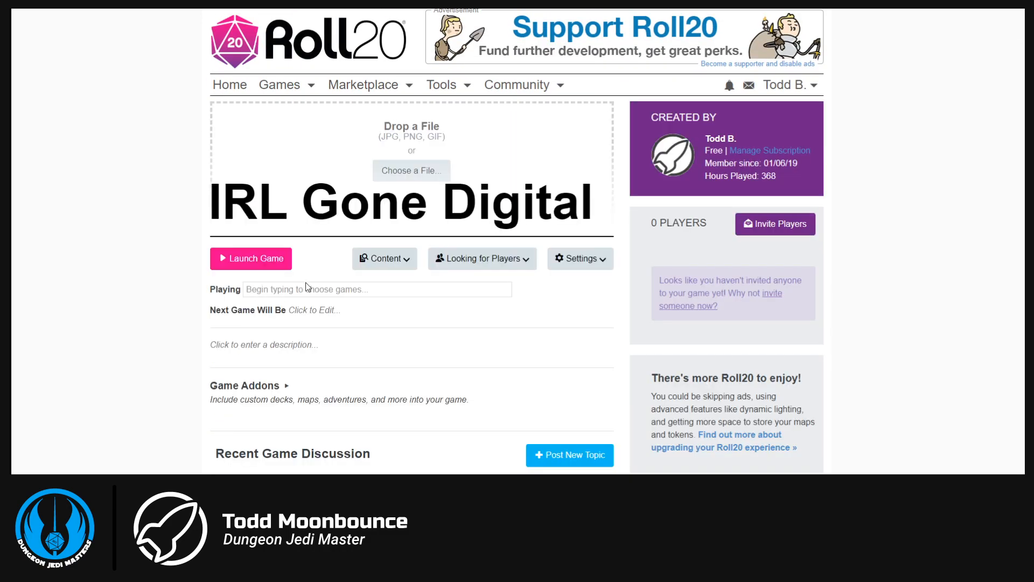
Review the new game's details page and launch the game, waiting for the tabletop to load.
scroll(323, 290, "down", 2)
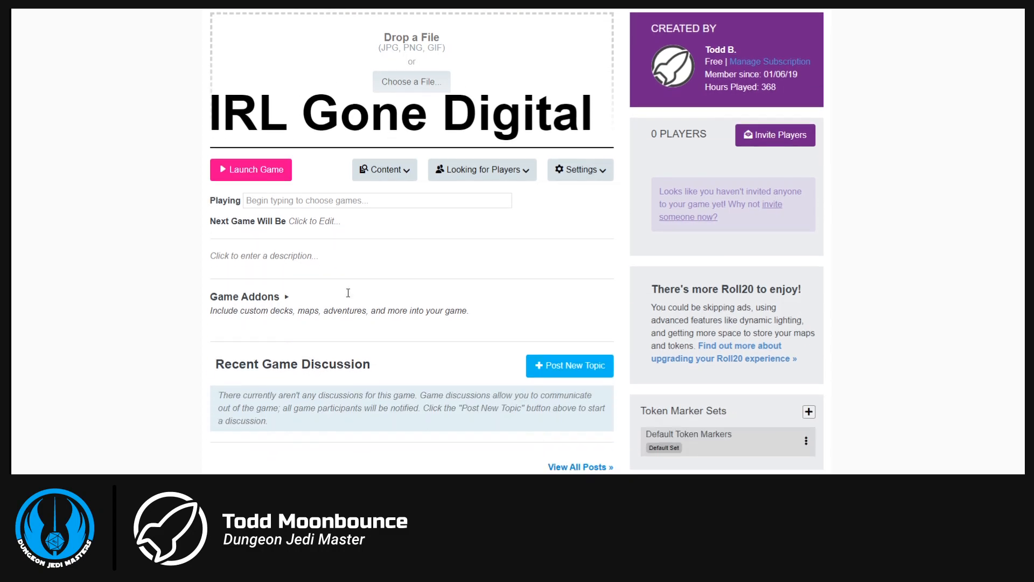
scroll(345, 292, "up", 2)
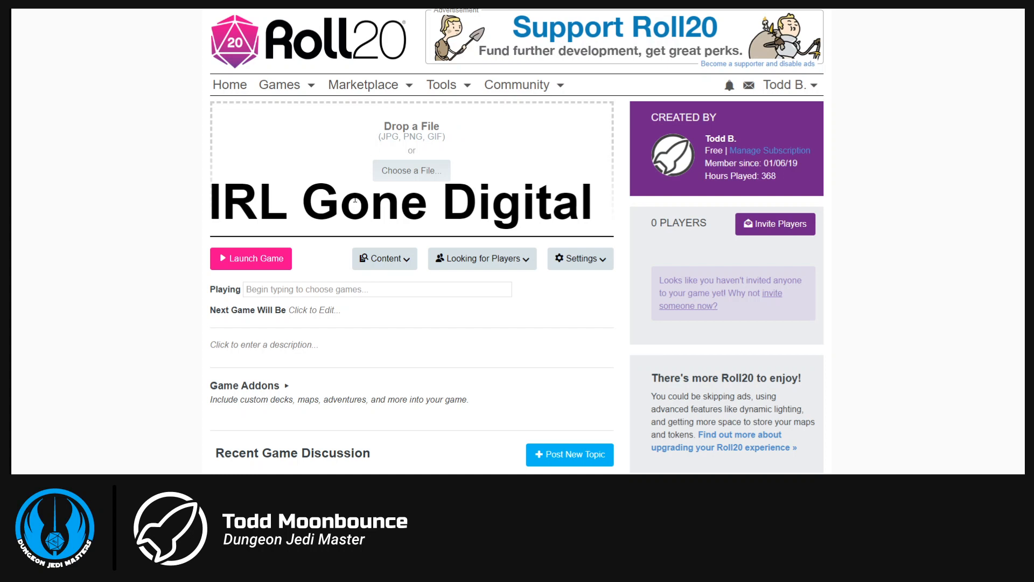
scroll(518, 202, "down", 2)
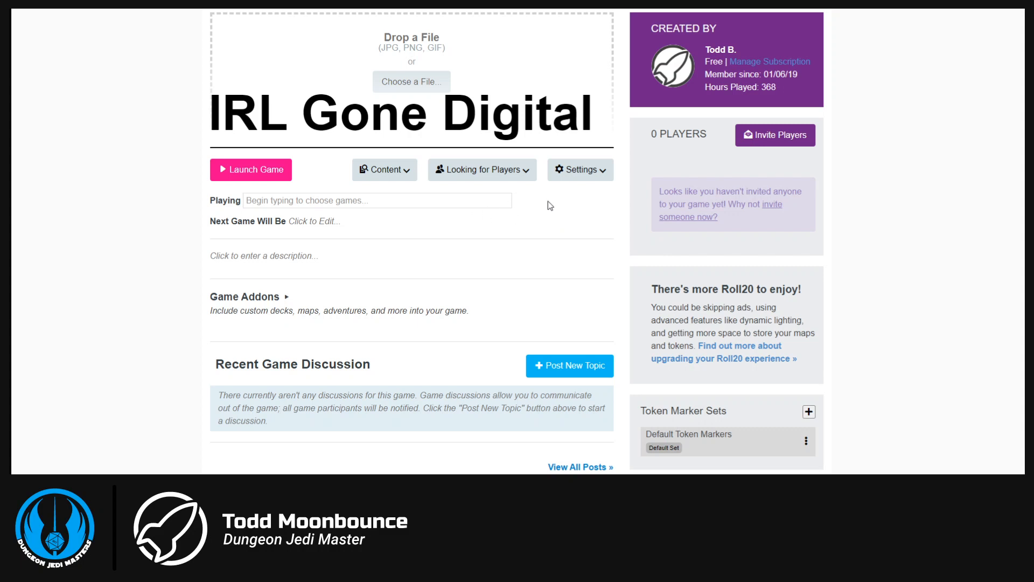
scroll(305, 200, "up", 2)
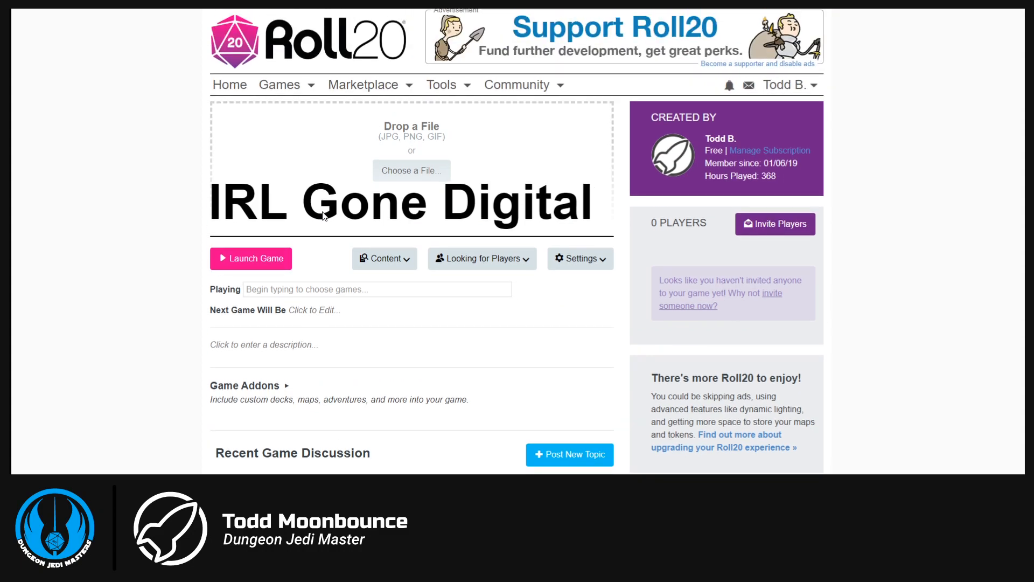
left_click(263, 259)
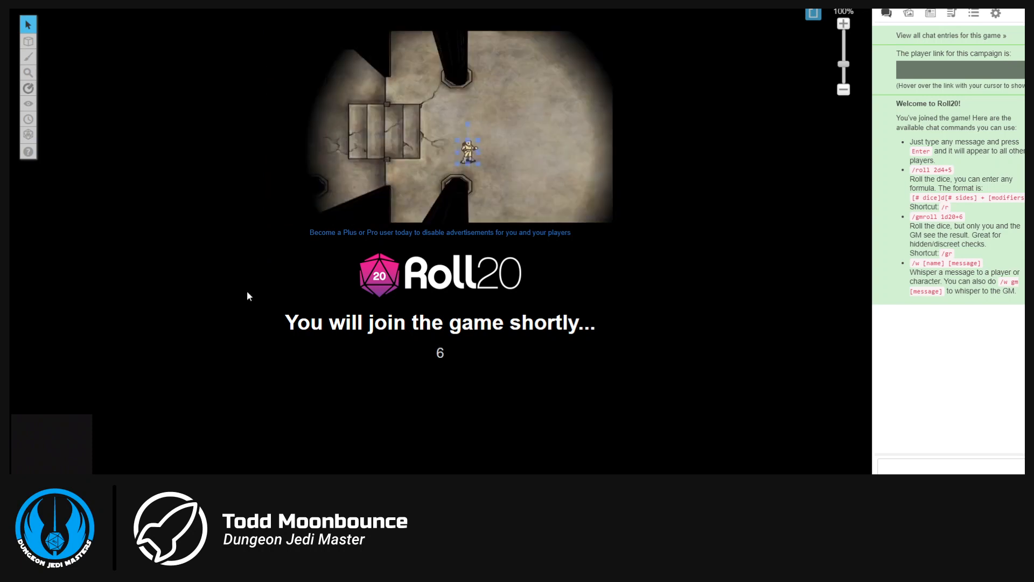
mouse_move(75, 439)
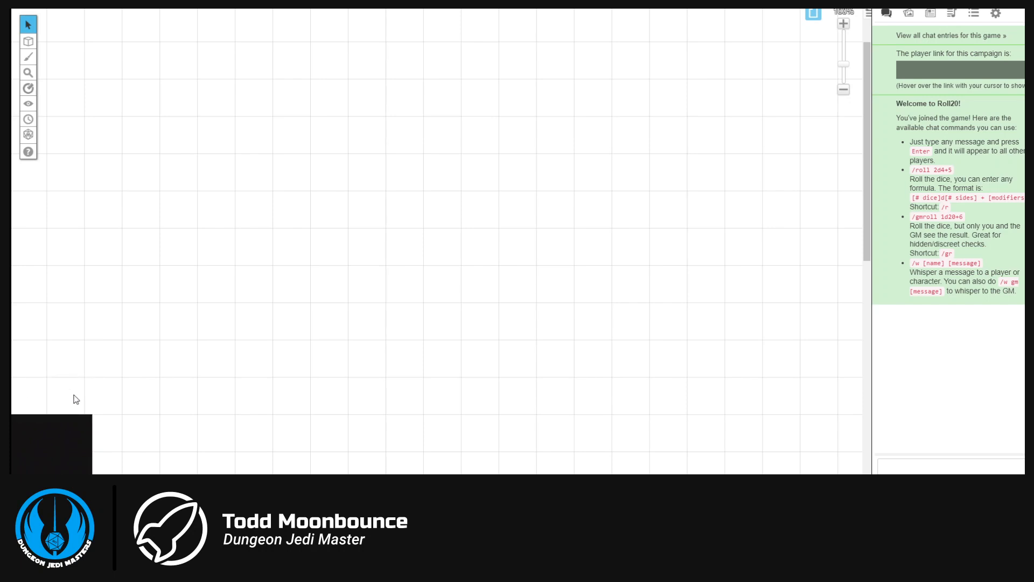
Set movable avatar/video screens to GM controlled in the game settings, and move the player video tile slightly up onto the map.
left_click(996, 13)
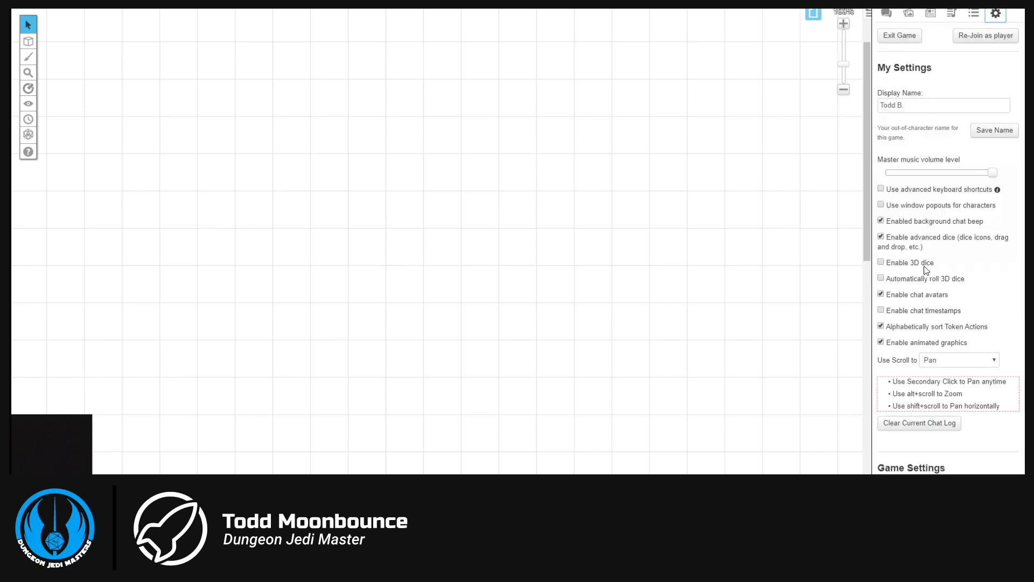
scroll(929, 299, "down", 2)
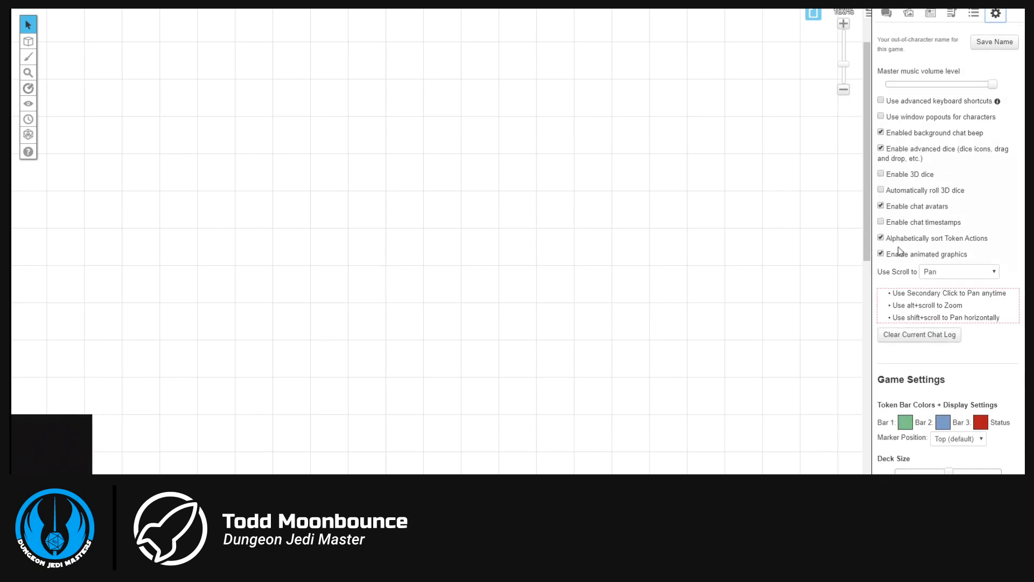
scroll(900, 264, "down", 10)
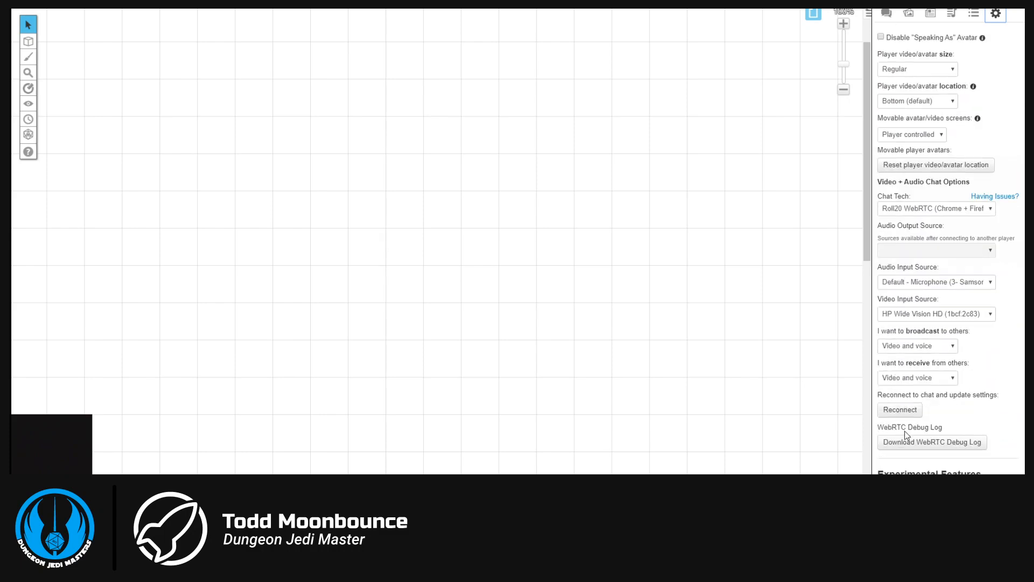
left_click(905, 166)
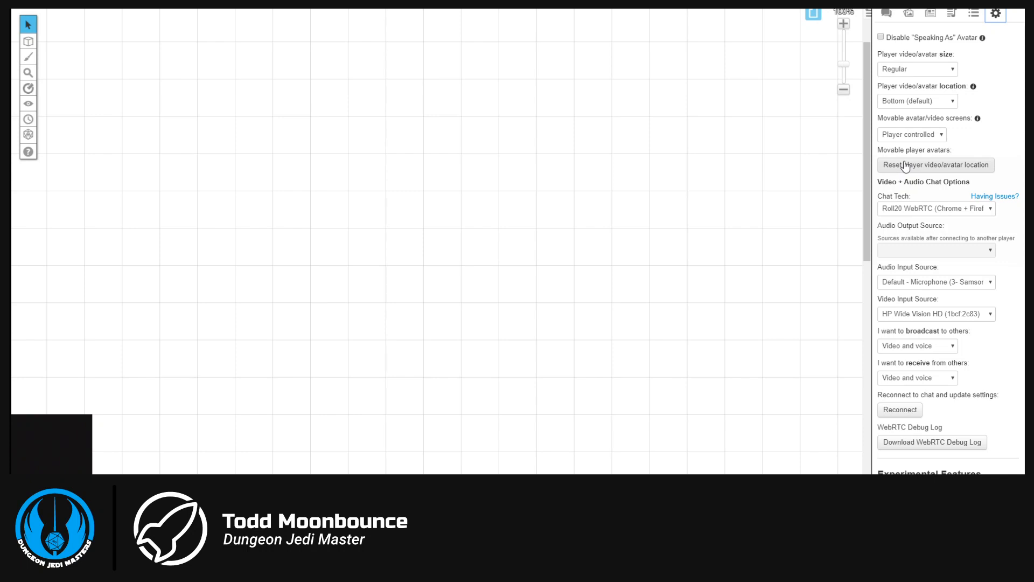
left_click(905, 135)
left_click(904, 166)
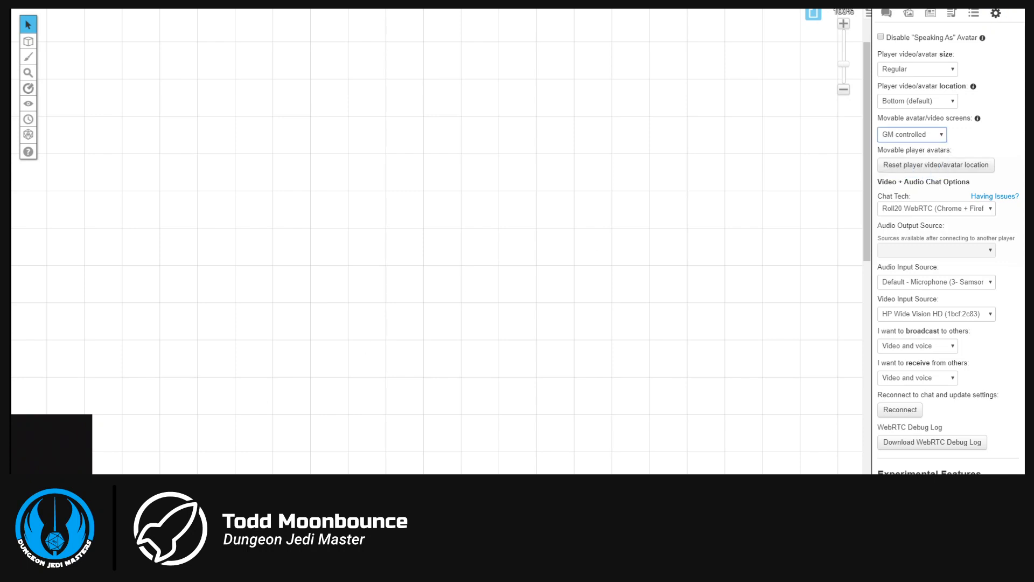
left_click_drag(17, 505, 30, 453)
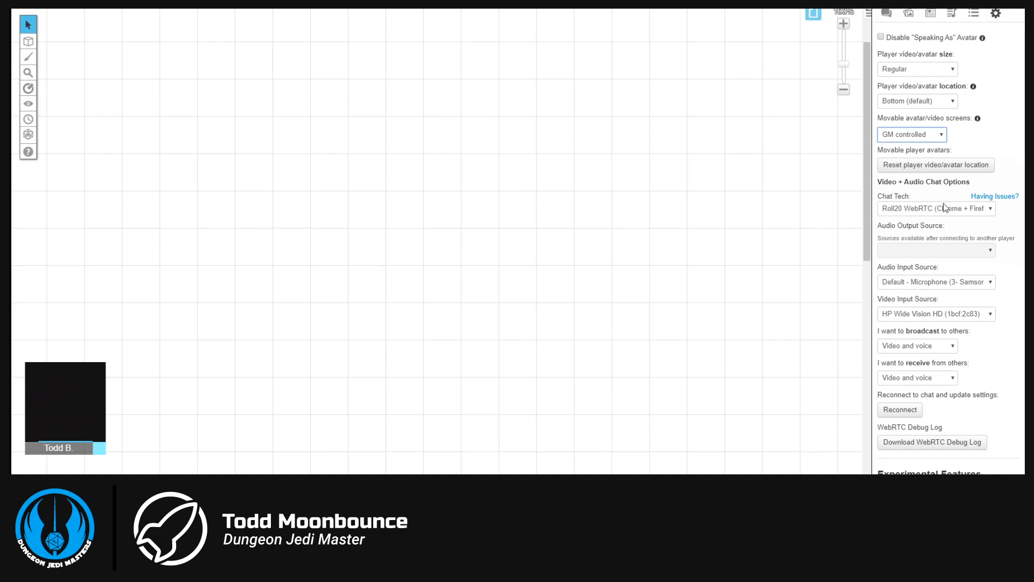
View the game's chat commands, and search the art library's tokens for "crate".
left_click(888, 14)
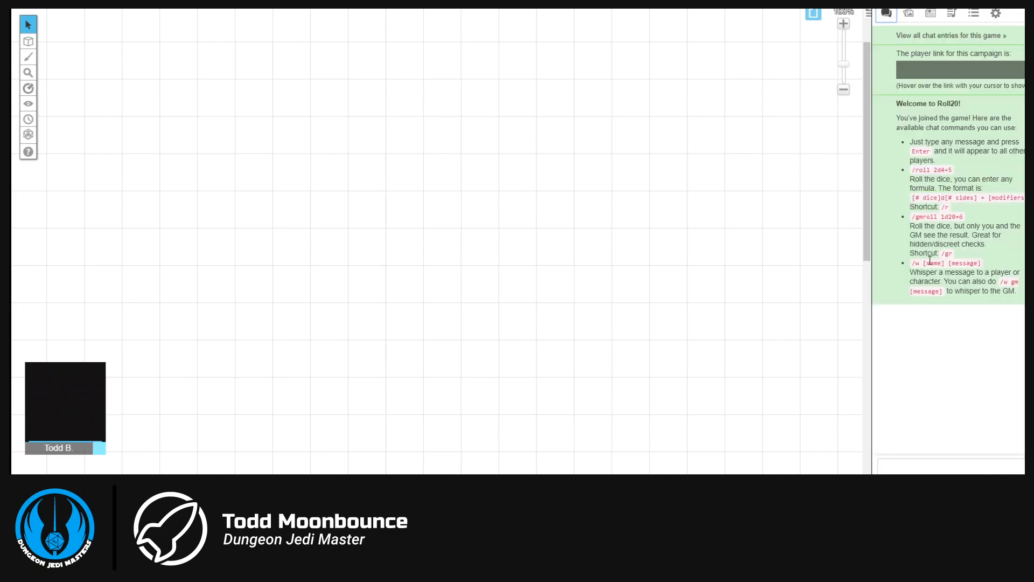
left_click(910, 15)
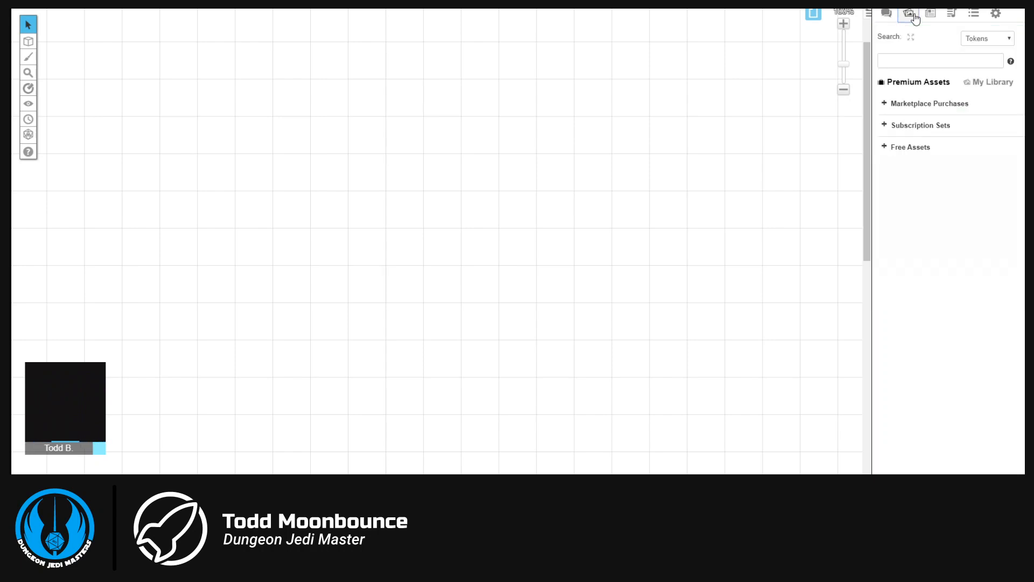
left_click(922, 64)
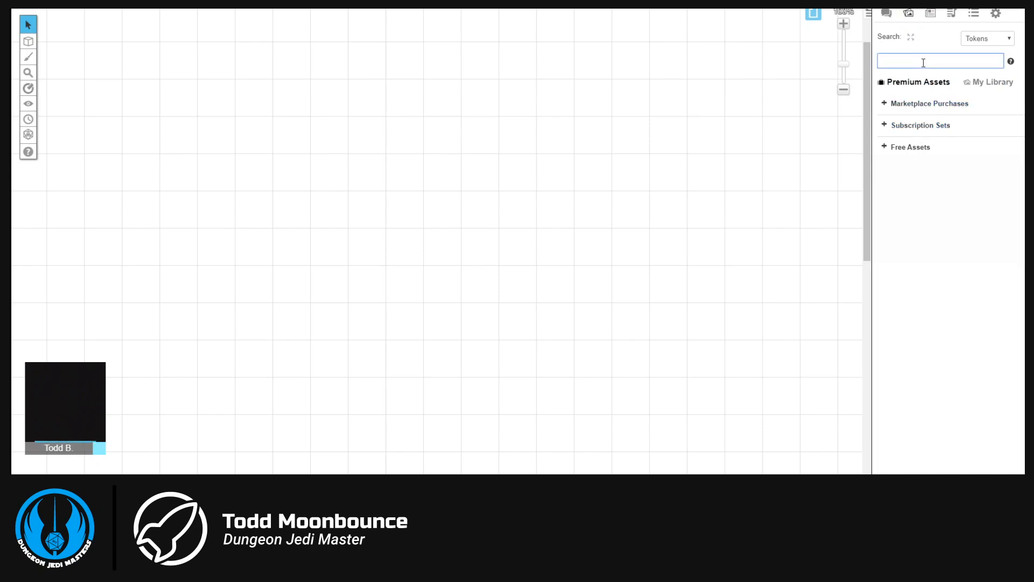
type("crate")
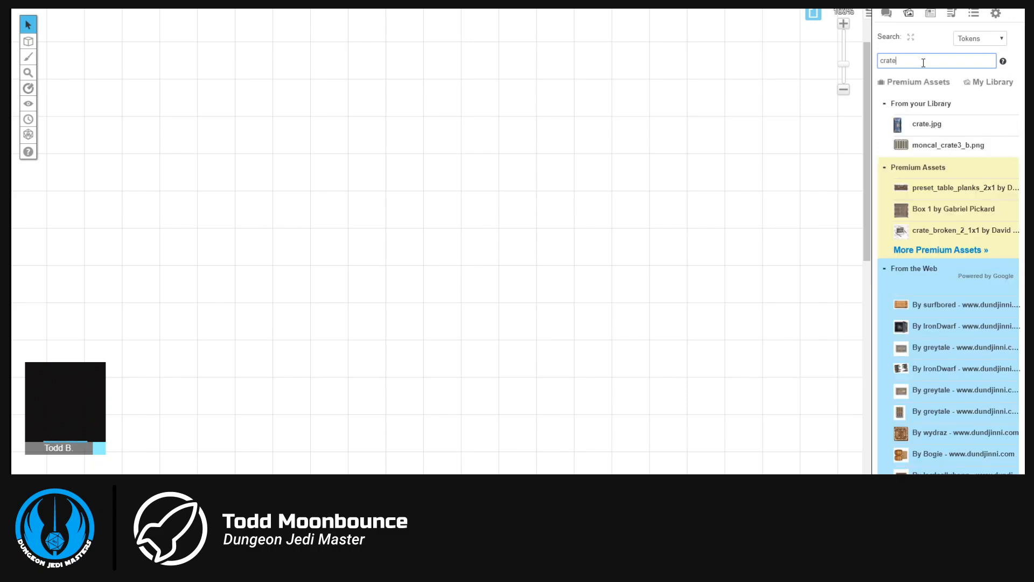
Try out a wooden crate image from the web results as a token on the map, and delete it.
left_click_drag(950, 354, 649, 154)
left_click(531, 250)
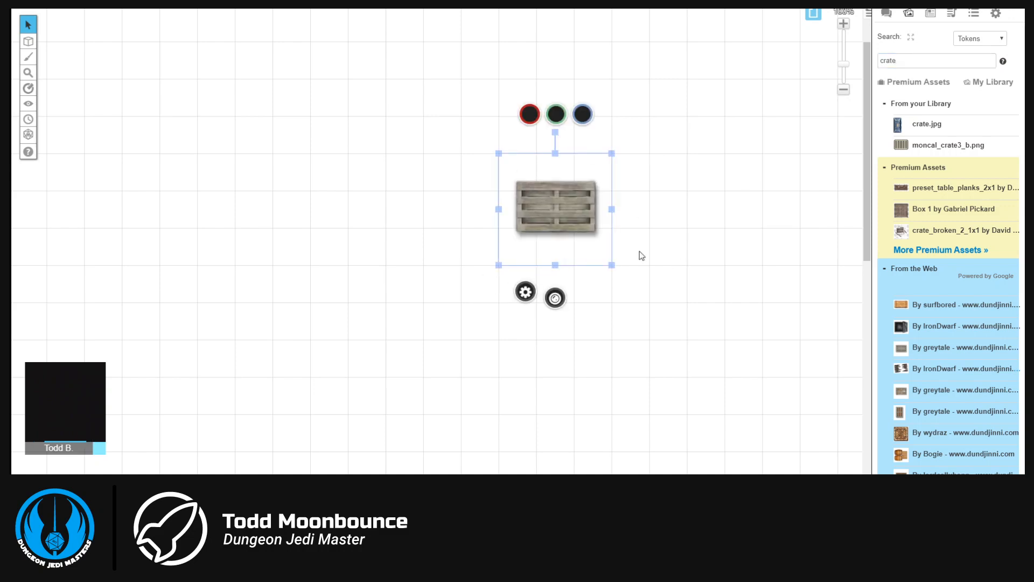
key("Delete")
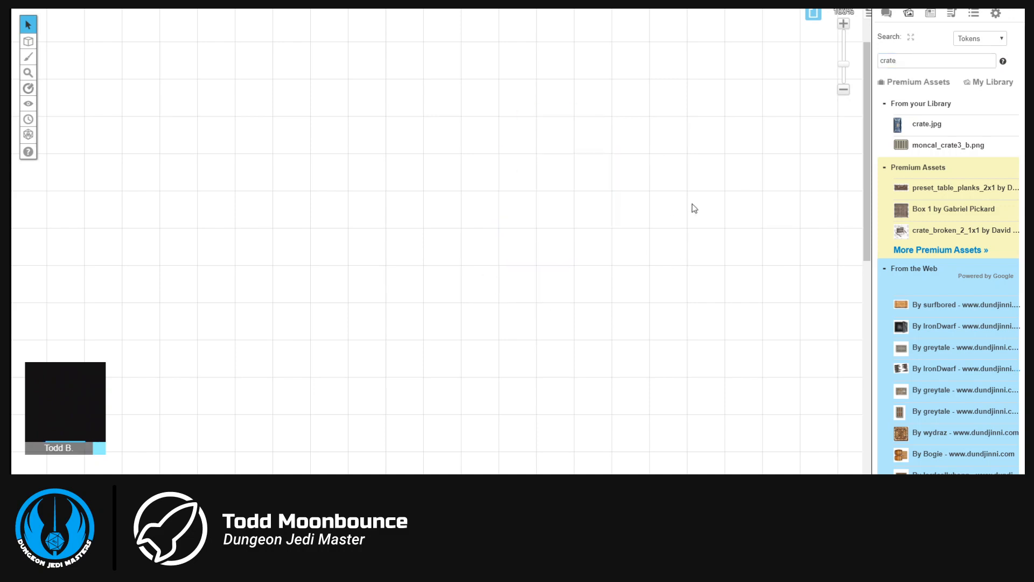
Browse the personal art library, looking through the recent uploads and the contents of the Tokens folder.
left_click(998, 84)
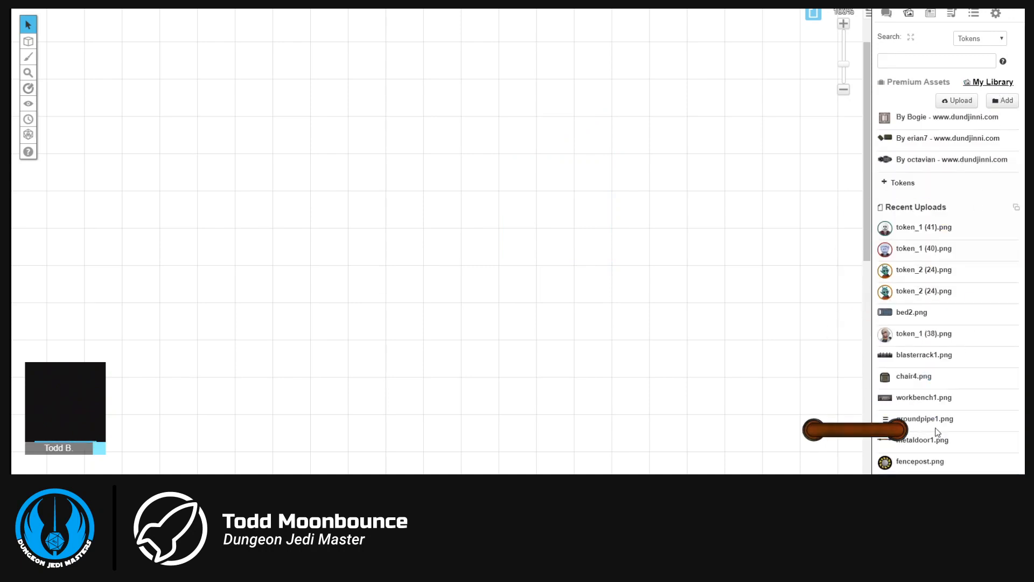
mouse_move(906, 276)
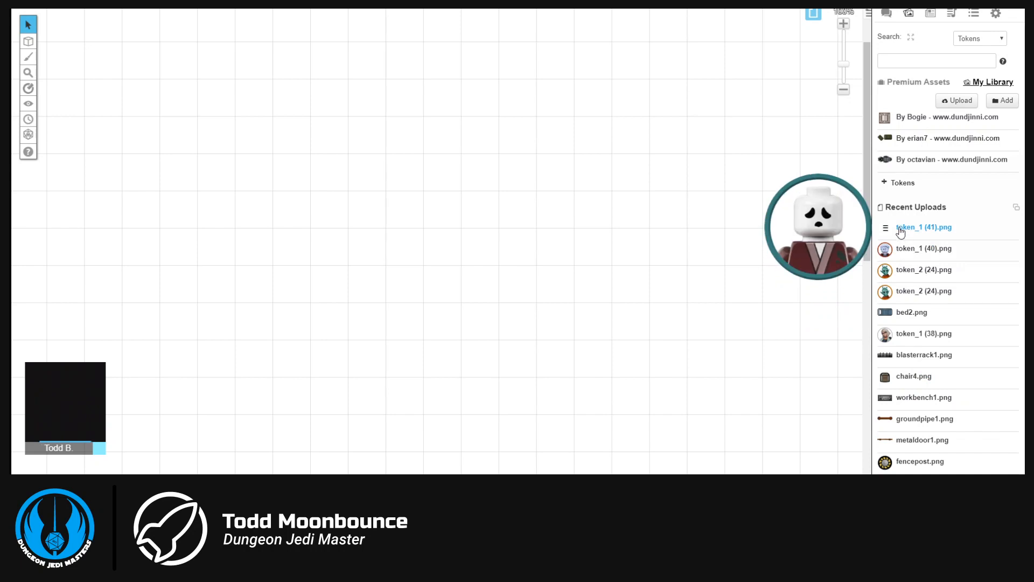
scroll(942, 366, "down", 2)
scroll(942, 366, "down", 5)
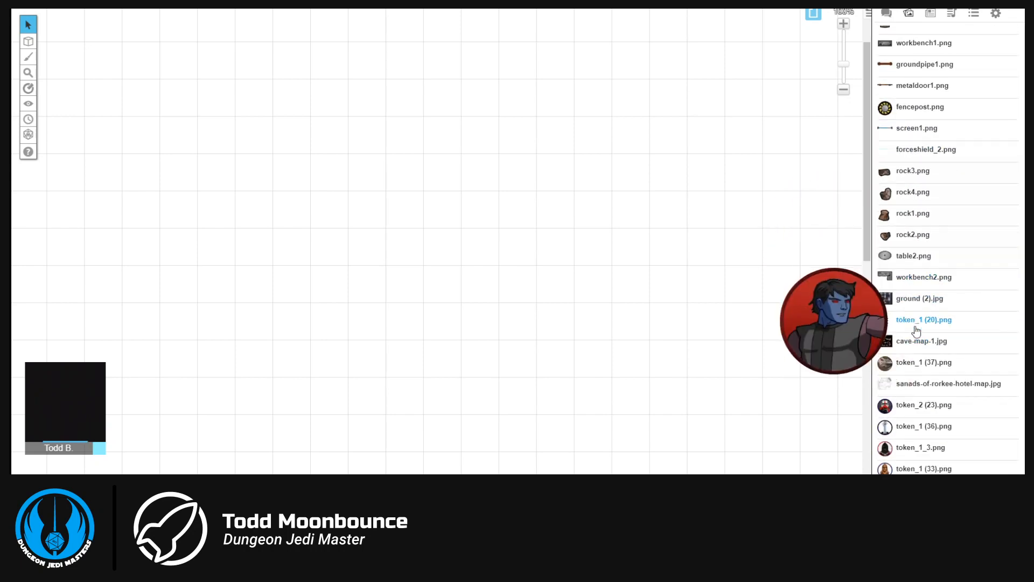
scroll(913, 350, "up", 8)
mouse_move(901, 322)
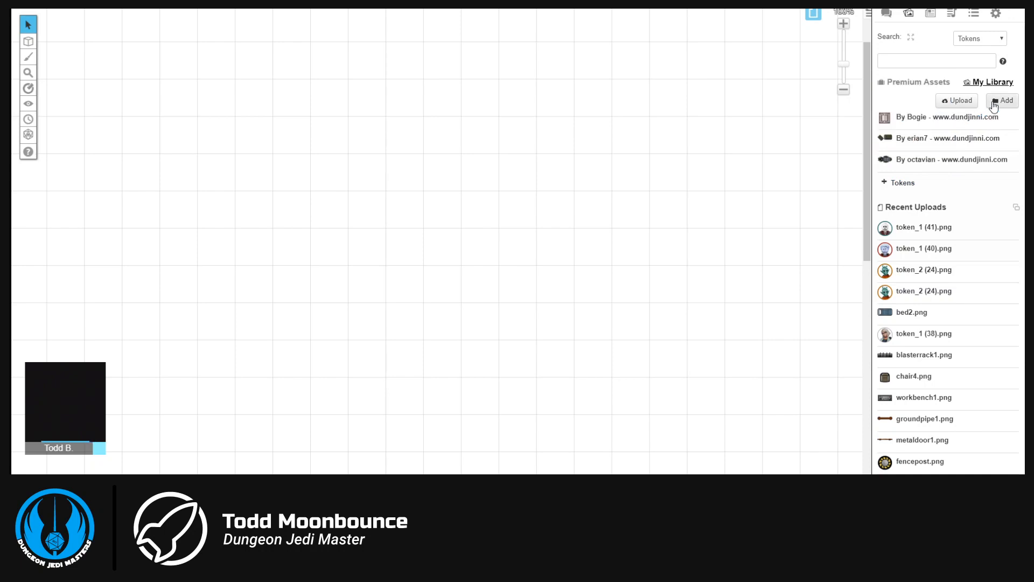
left_click(885, 183)
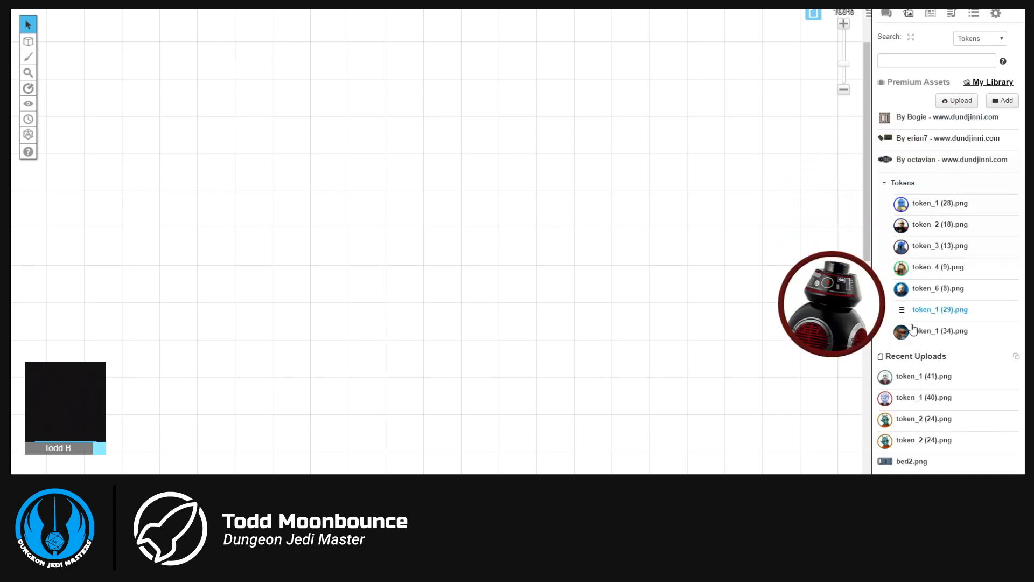
left_click(886, 185)
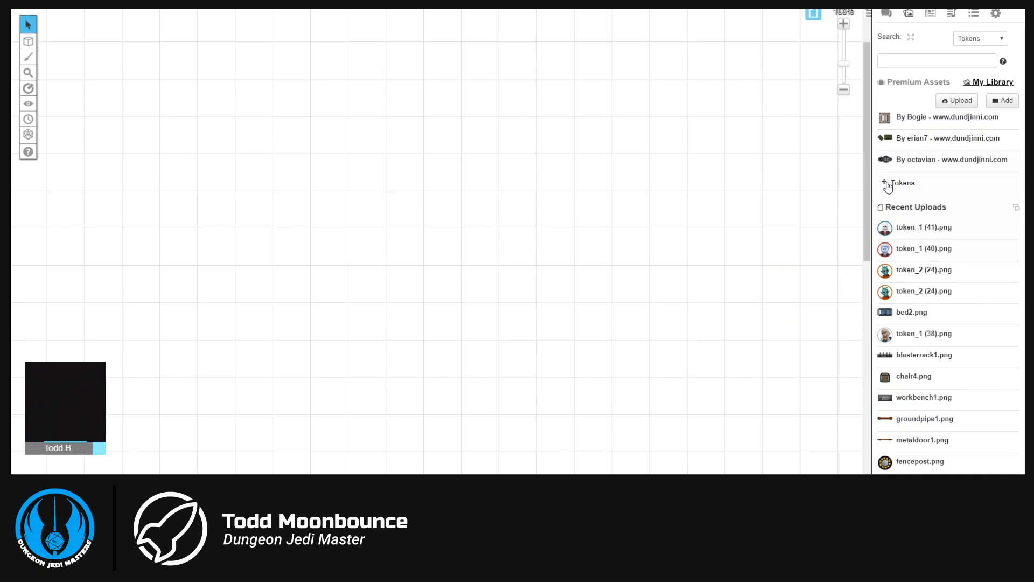
Add a new character to the journal, save it with the default details, and reopen its entry.
left_click(931, 15)
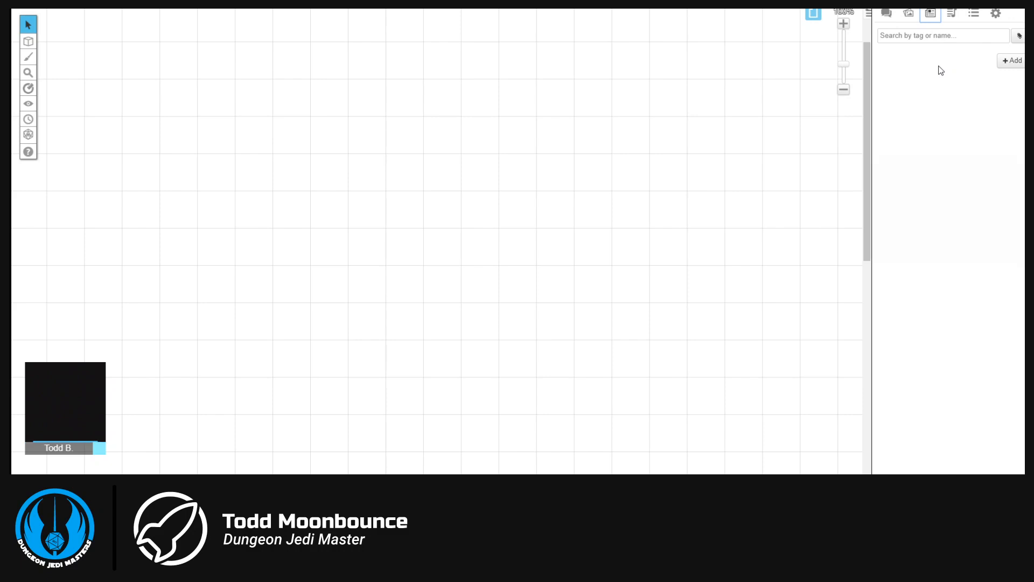
left_click(1013, 61)
left_click(996, 79)
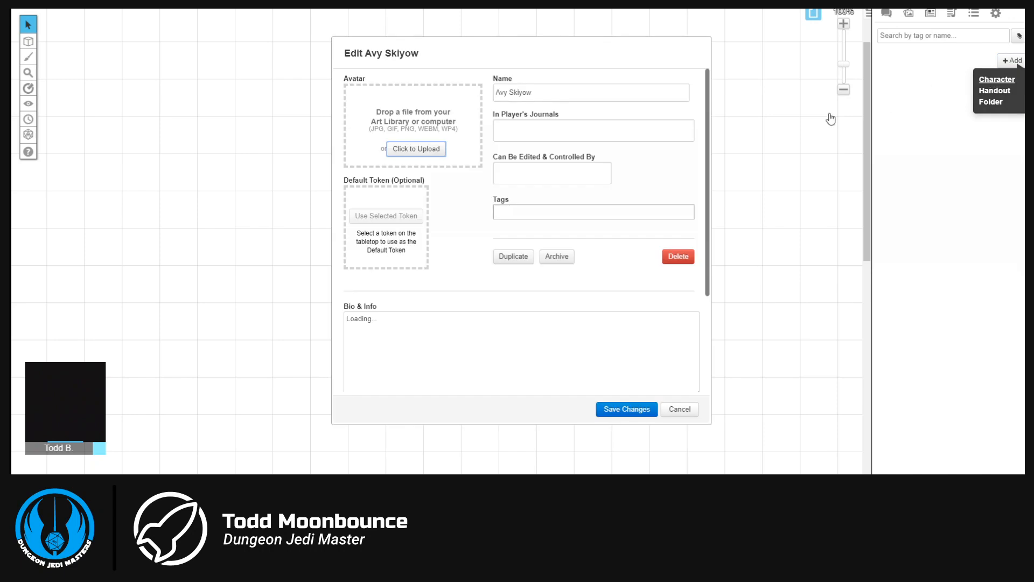
left_click(625, 412)
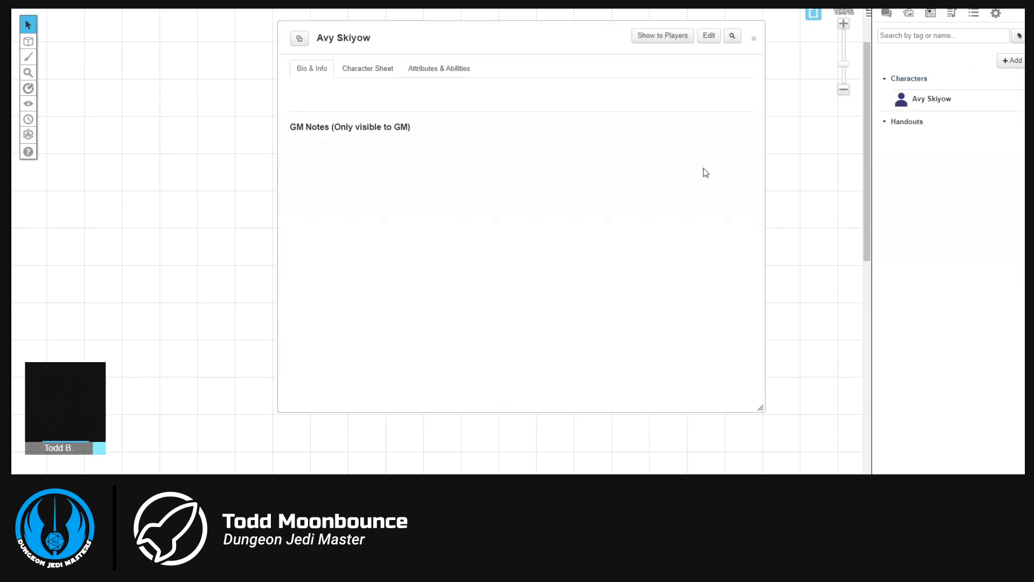
left_click(753, 39)
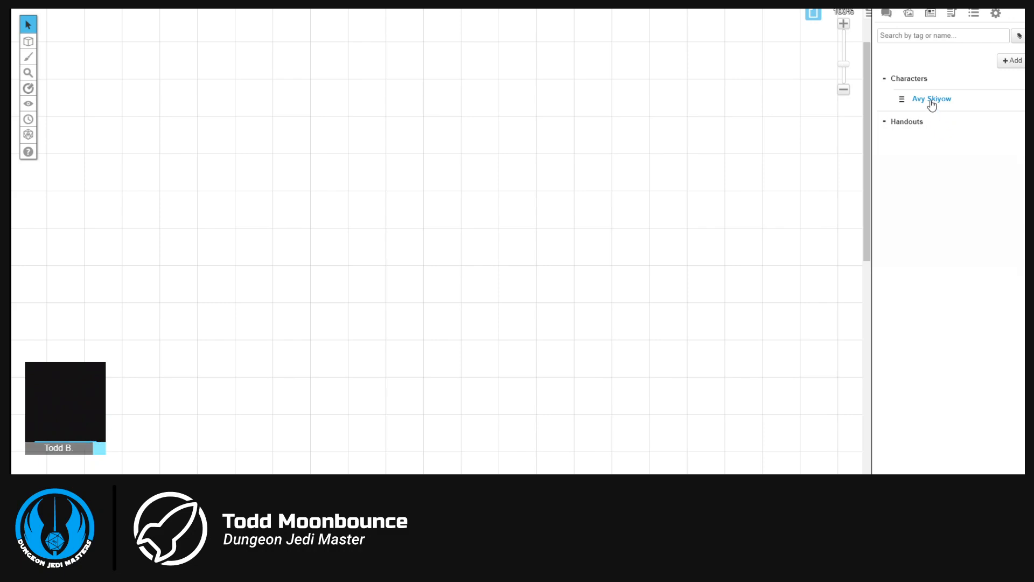
left_click(931, 102)
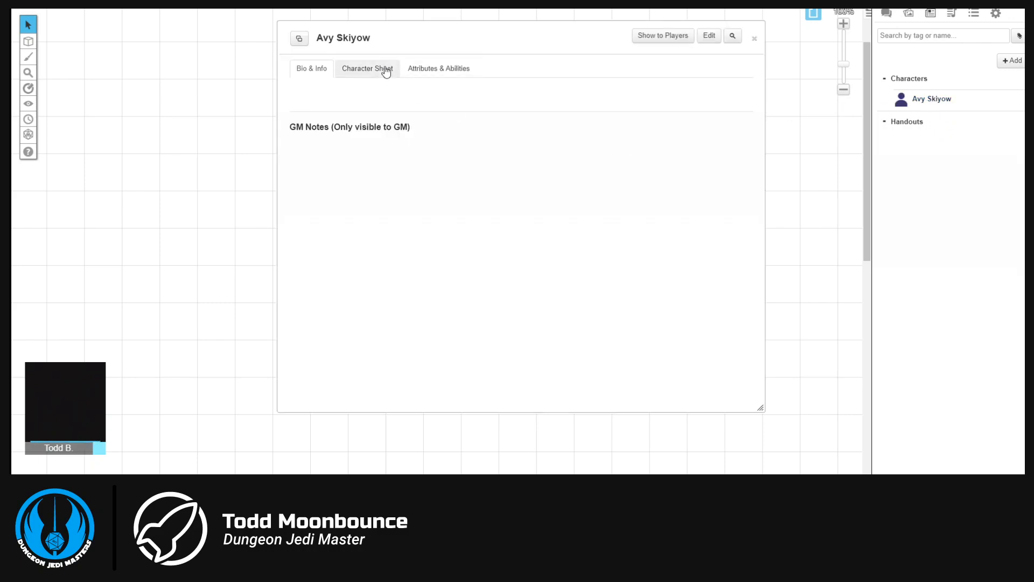
Show the first character in the listed player's journal, give that player editing control, and save the changes.
left_click(710, 36)
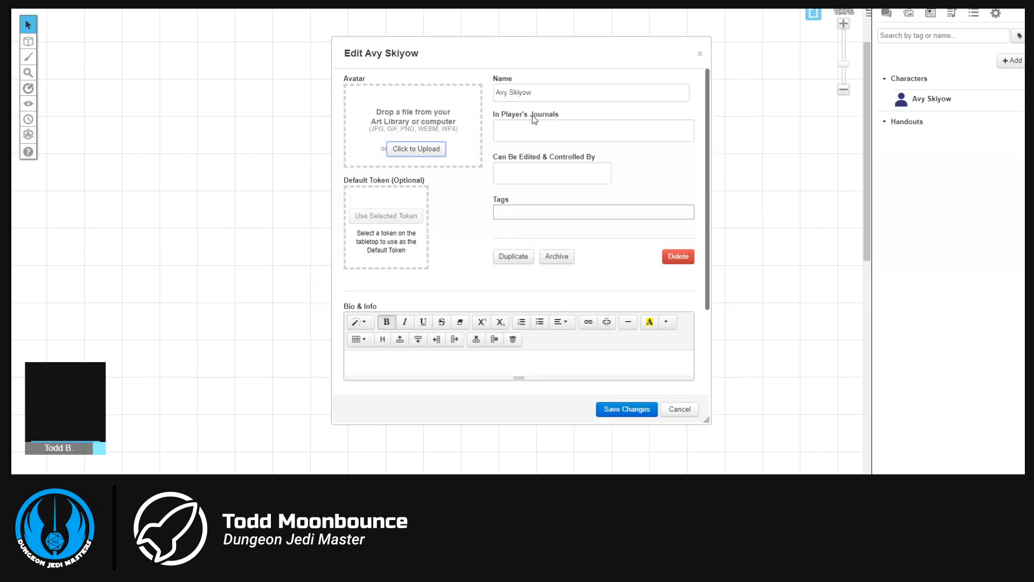
left_click(536, 125)
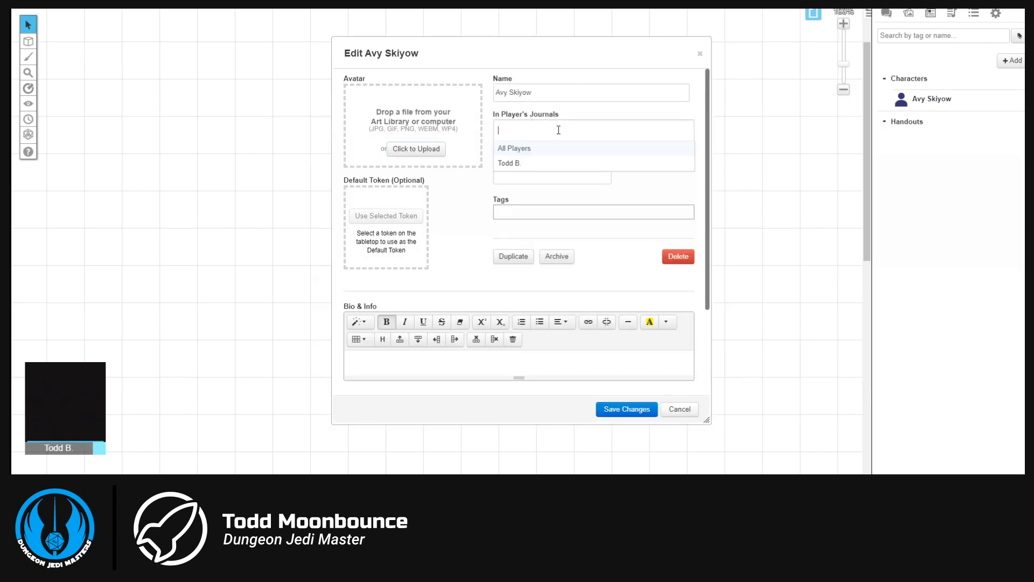
left_click(528, 163)
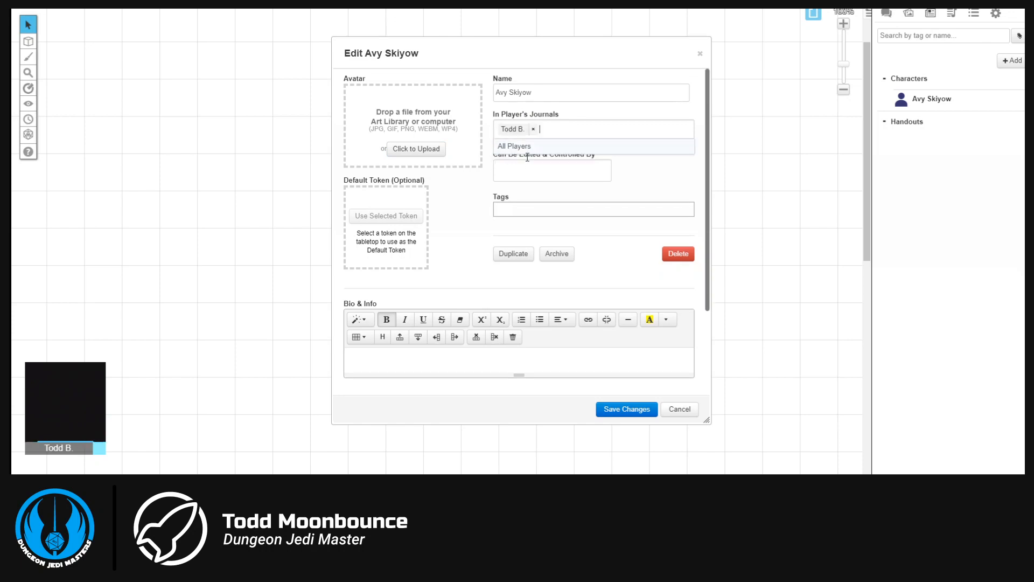
left_click(555, 174)
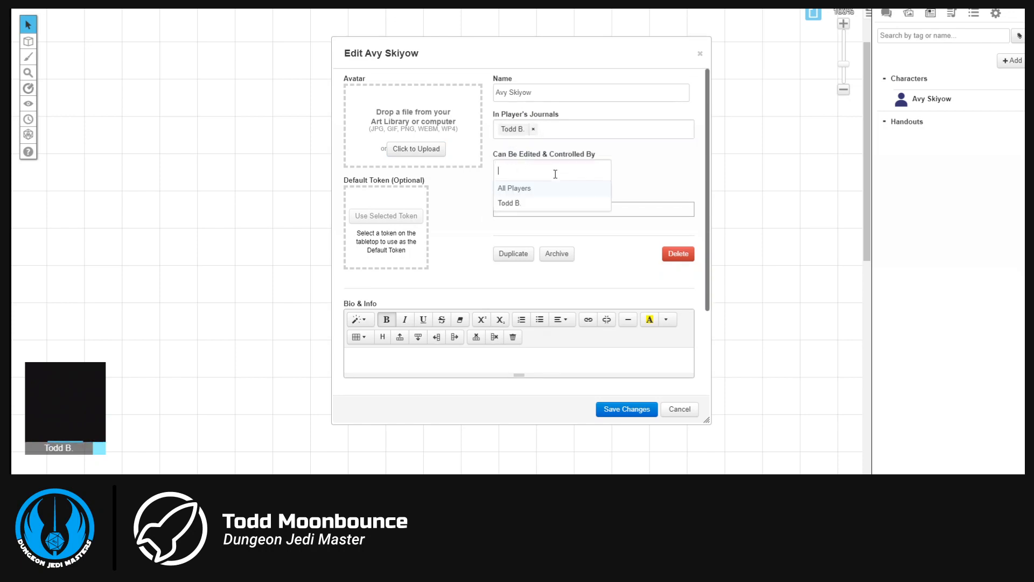
left_click(533, 203)
left_click(485, 225)
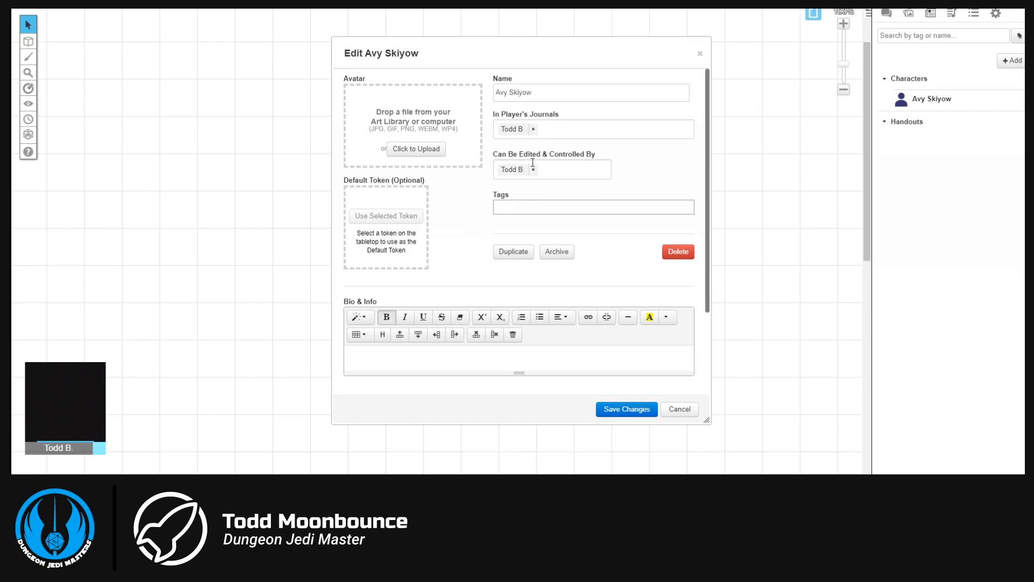
left_click(626, 410)
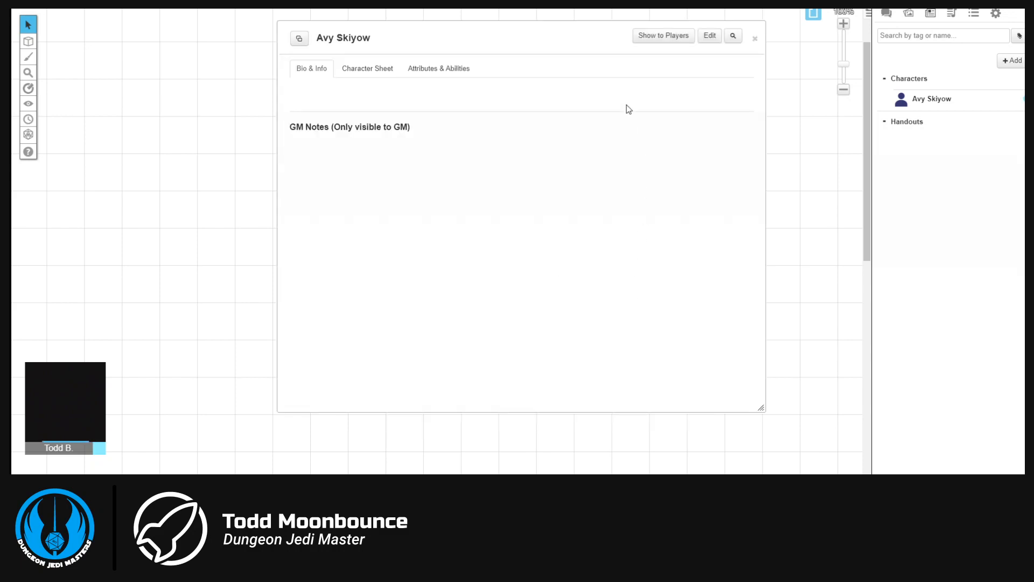
Examine the first character's SW5e sheet, from abilities, skills and traits down to equipment and features, and close it.
left_click(381, 69)
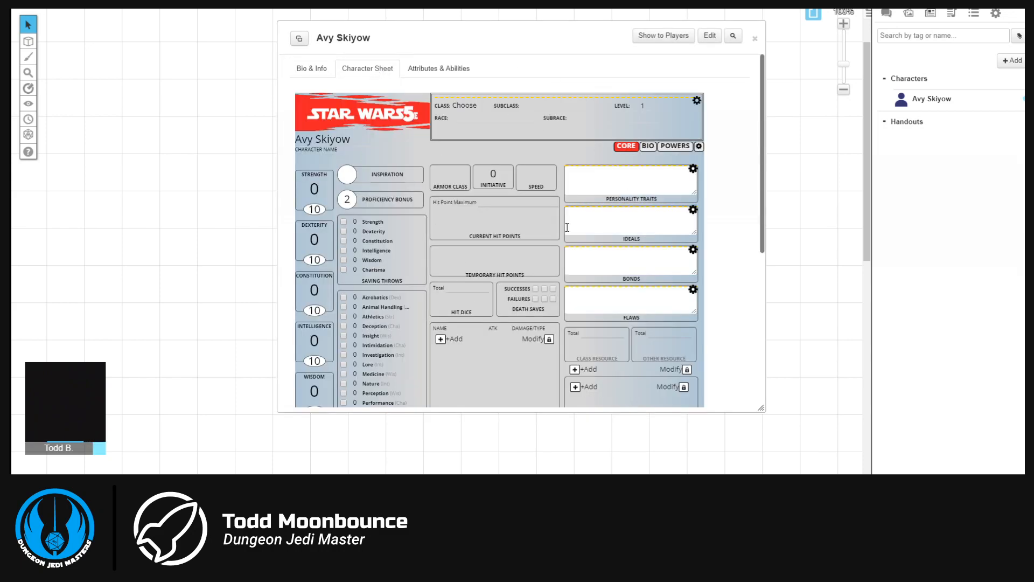
scroll(537, 192, "down", 5)
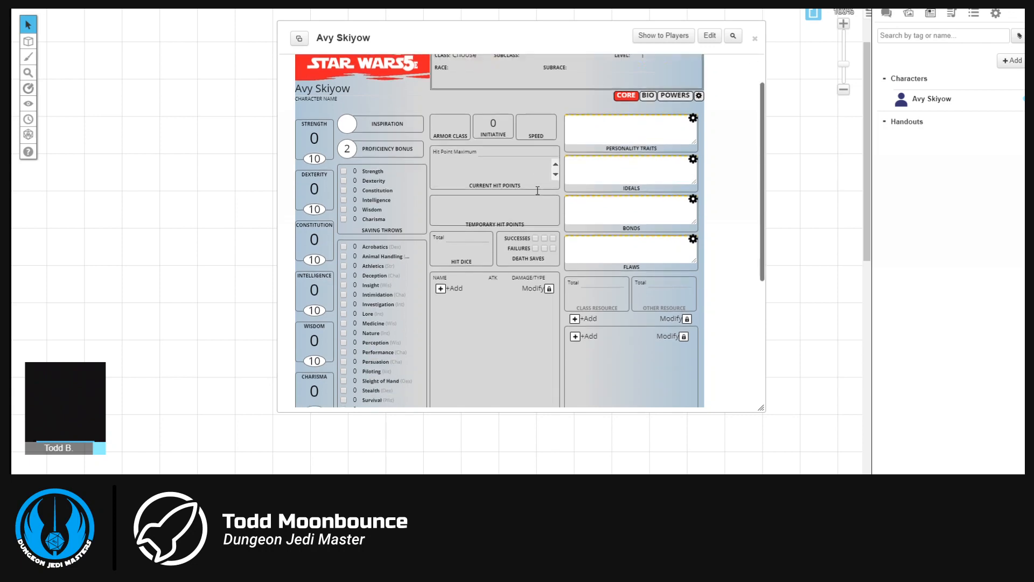
scroll(536, 189, "up", 5)
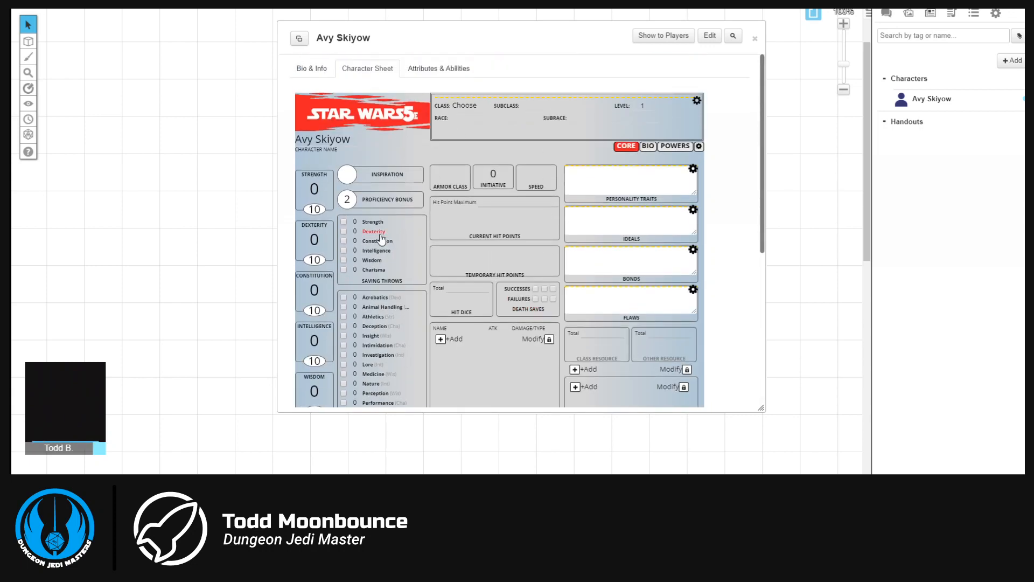
scroll(516, 243, "down", 5)
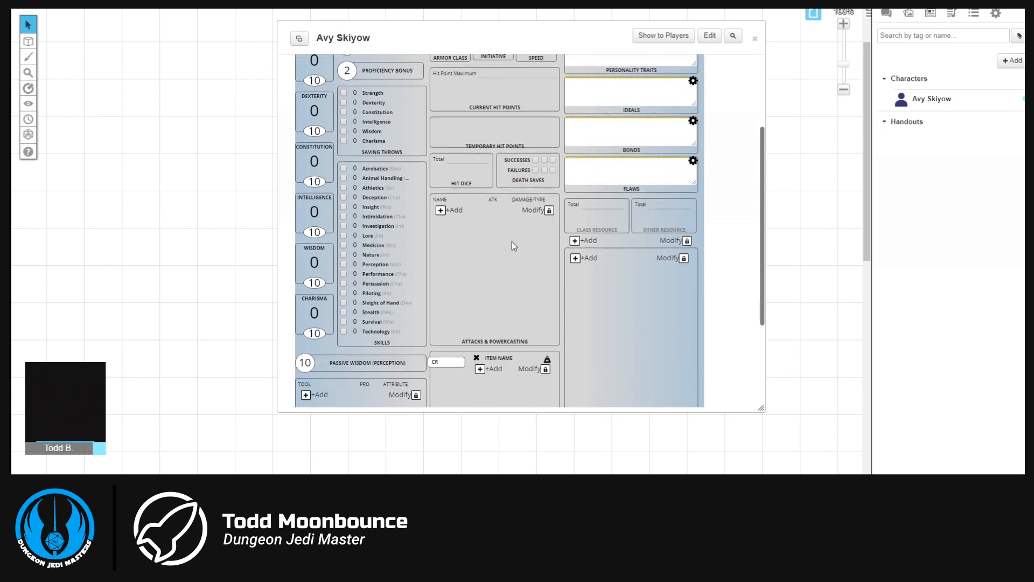
scroll(506, 245, "down", 1)
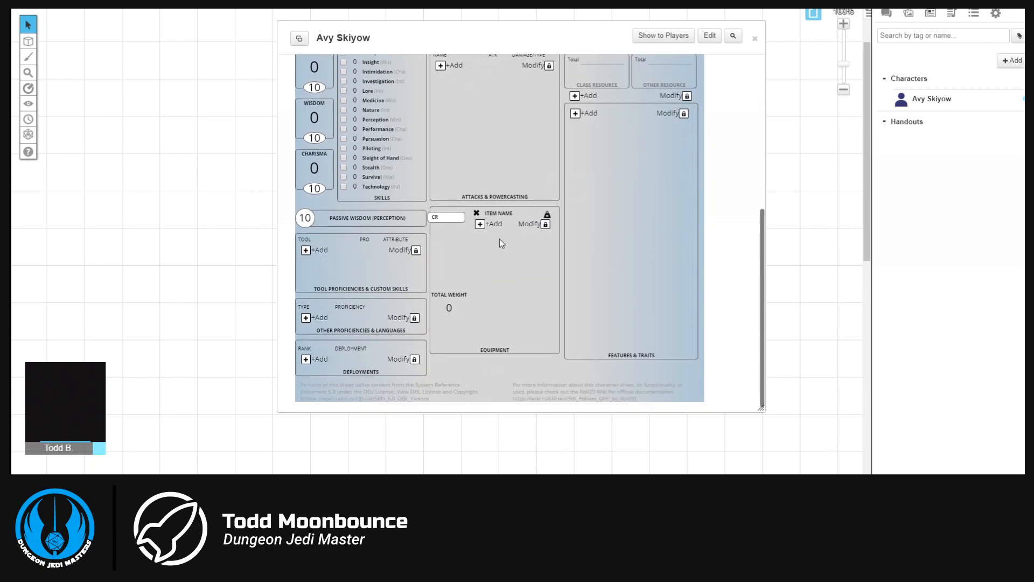
scroll(500, 238, "up", 6)
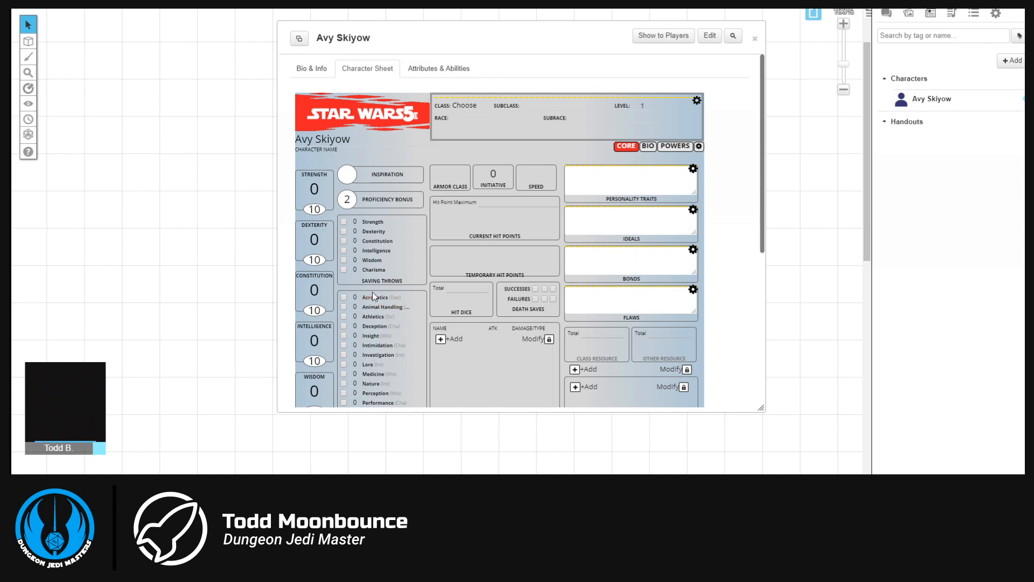
left_click(755, 38)
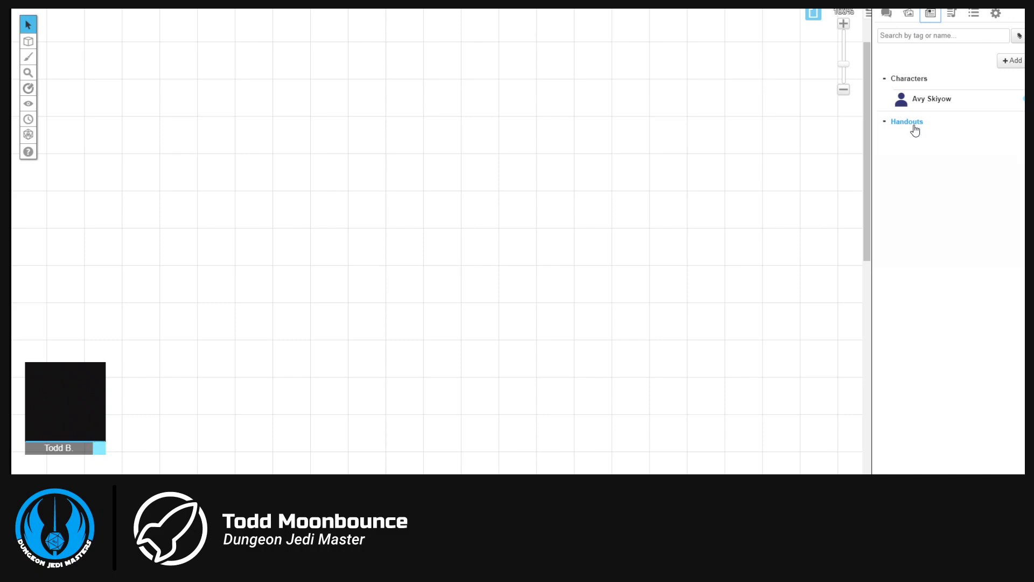
Add a second character with the default details and set its character sheet type to NPC.
left_click(1011, 60)
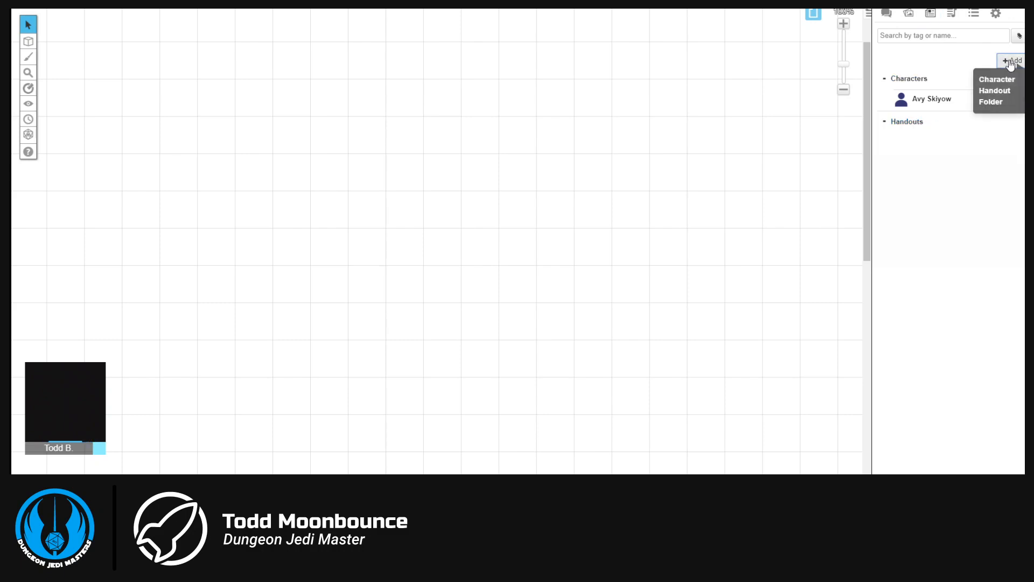
left_click(1003, 80)
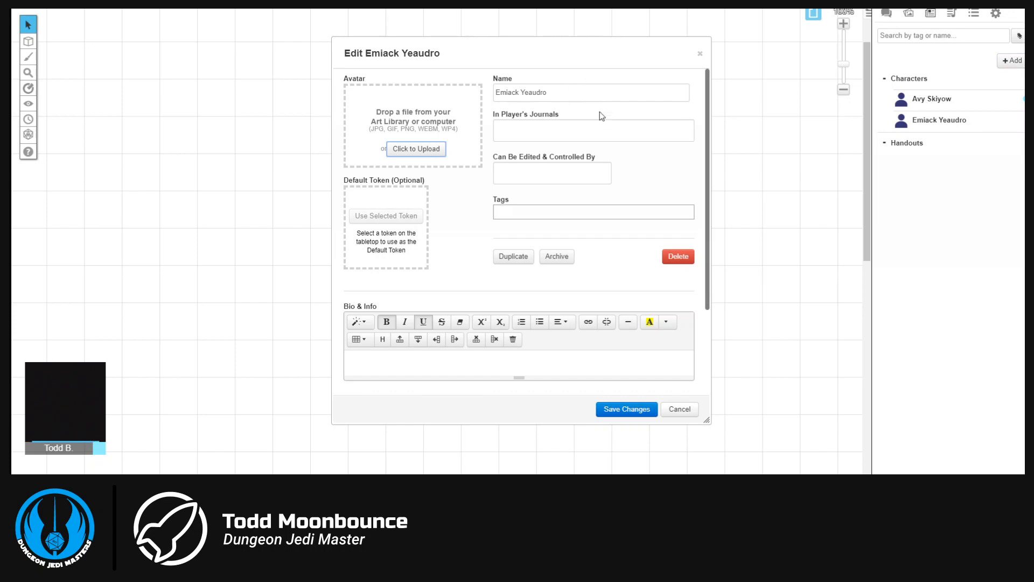
left_click(638, 409)
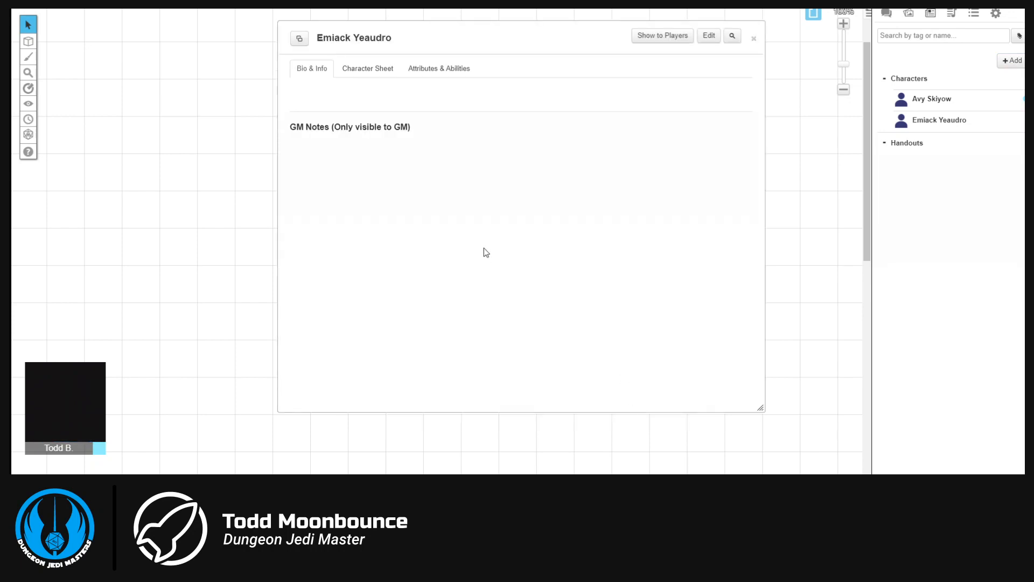
left_click(387, 73)
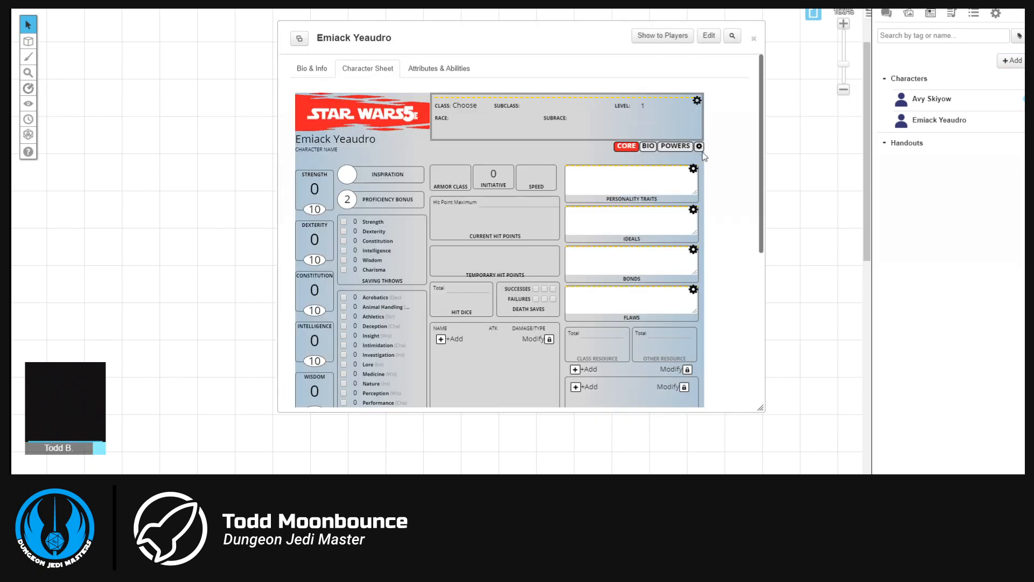
left_click(699, 147)
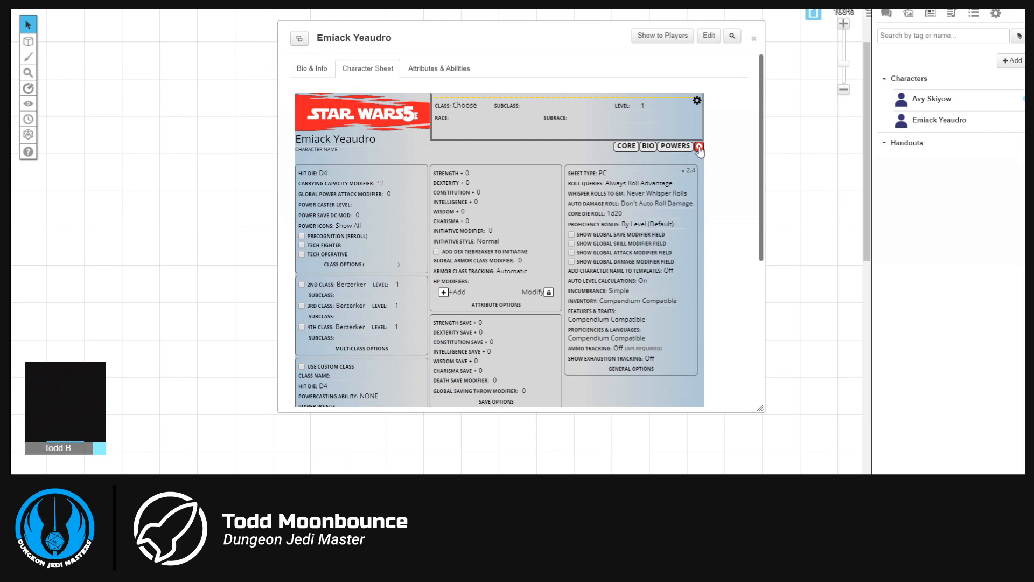
left_click(606, 175)
left_click(606, 205)
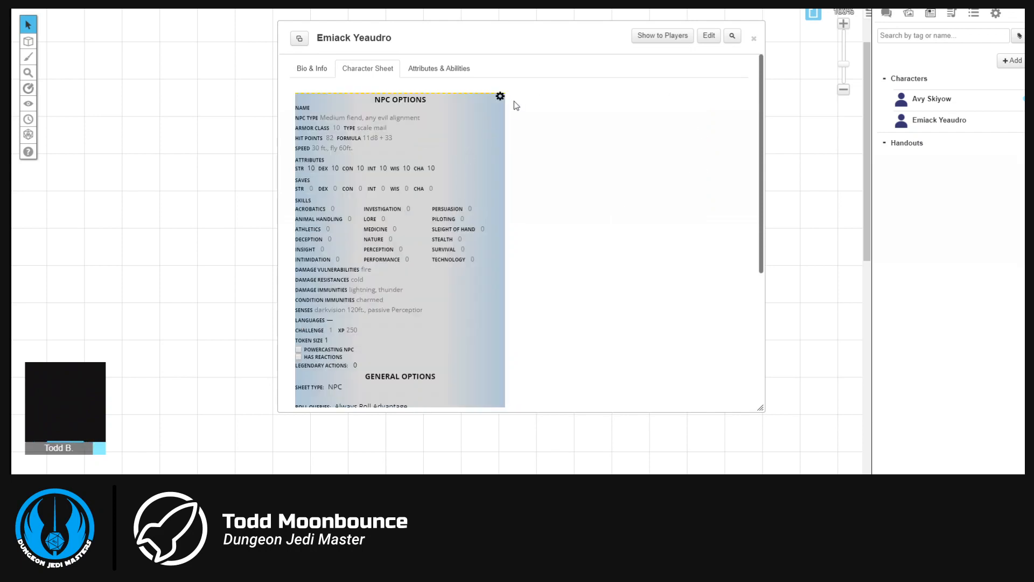
Review the NPC options and stat block, and check the Dexterity and Initiative rolls in the chat.
scroll(419, 225, "down", 5)
scroll(416, 282, "up", 5)
left_click(501, 97)
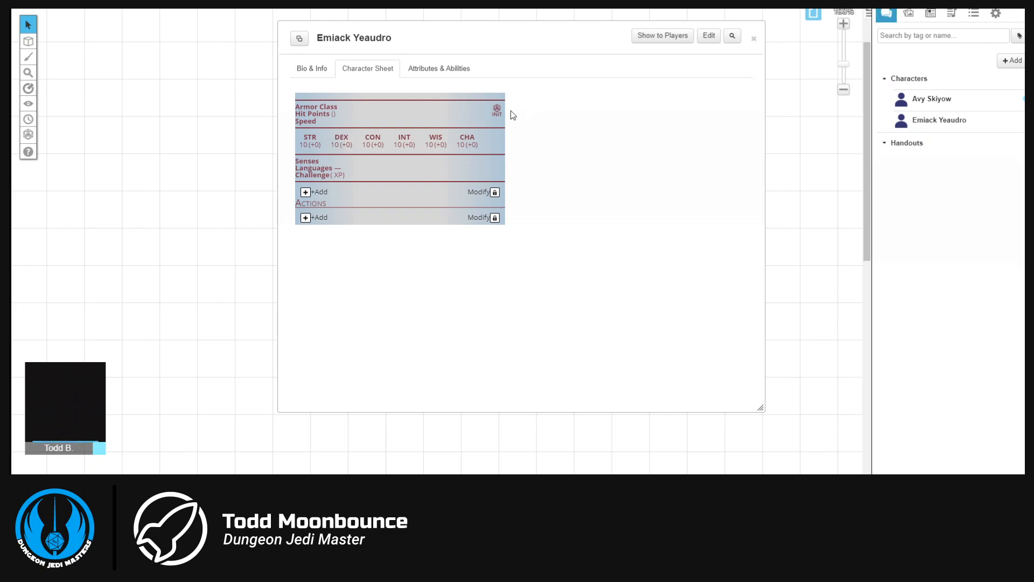
left_click(886, 13)
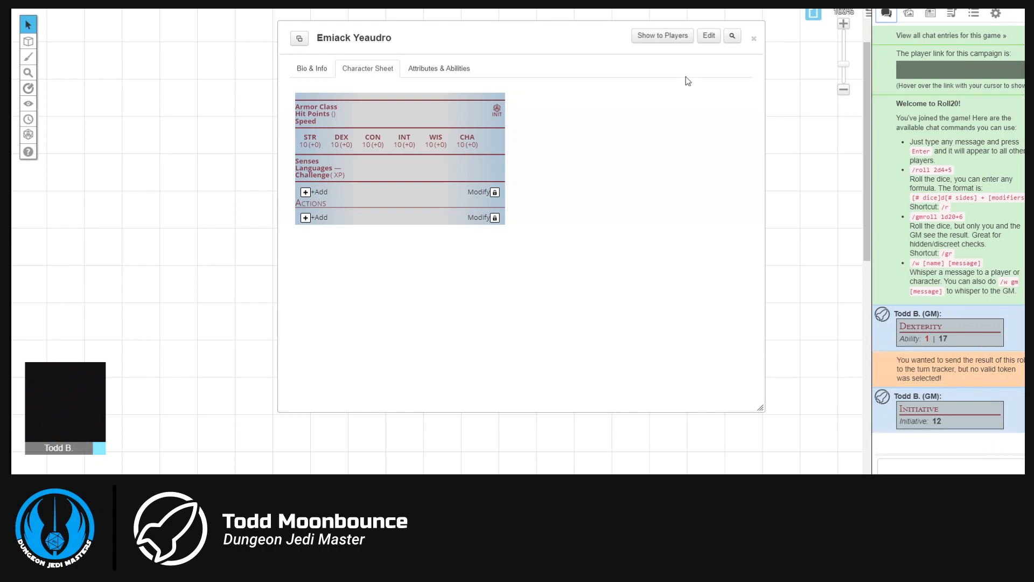
left_click(754, 38)
Create a journal folder named "NPCs" between Characters and Handouts, and move the second character into it.
left_click(931, 14)
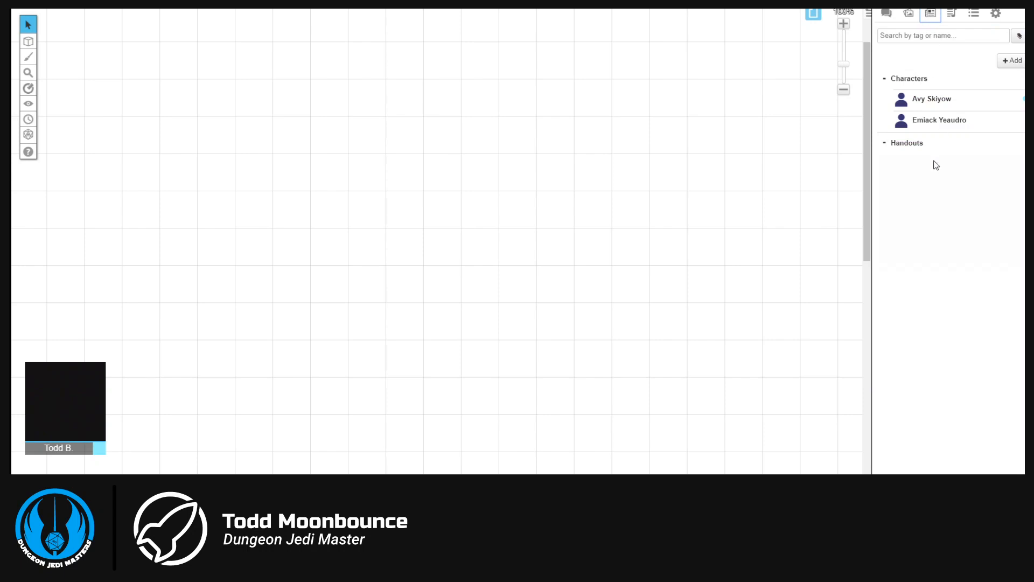
left_click(1017, 62)
left_click(992, 103)
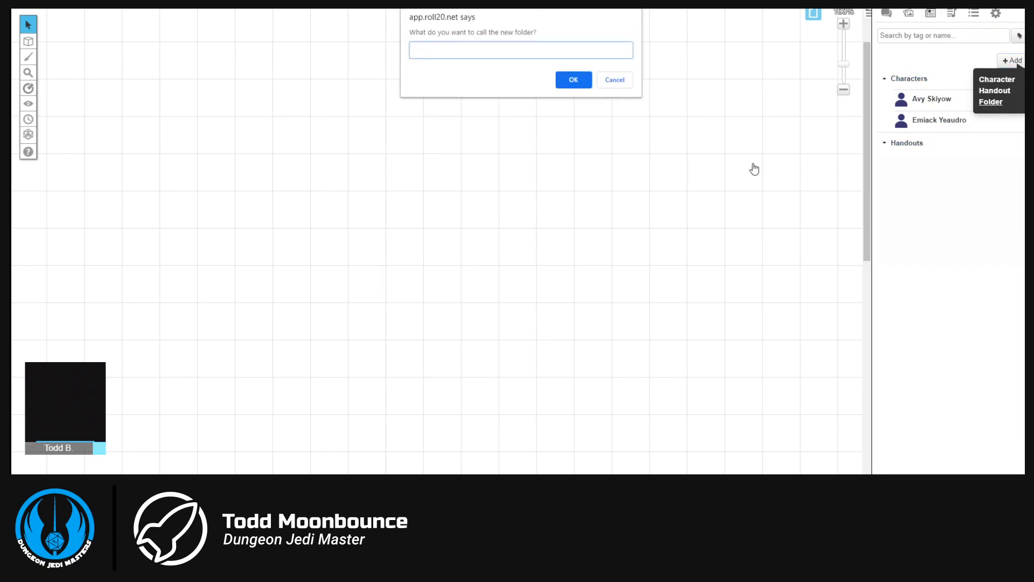
type("NPCS")
left_click(574, 81)
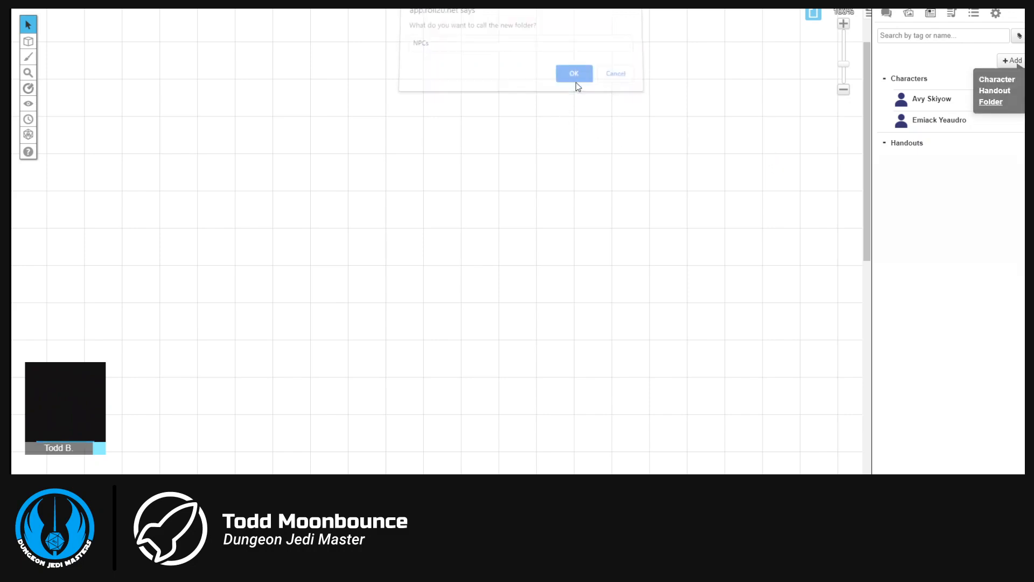
left_click_drag(889, 80, 888, 151)
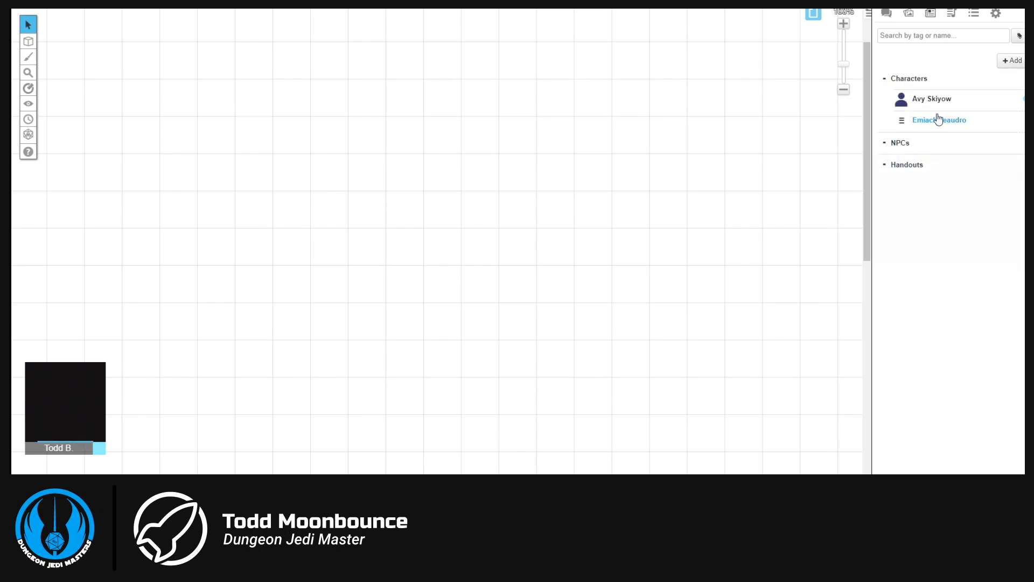
left_click_drag(937, 120, 898, 144)
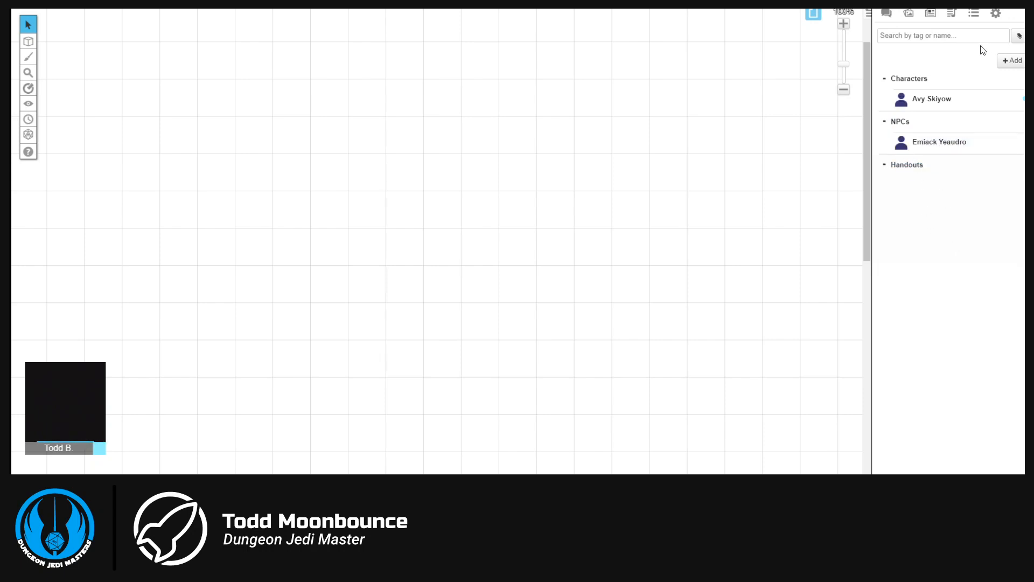
Look through the jukebox, the macros, decks and rollable tables, and the personal settings.
left_click(951, 16)
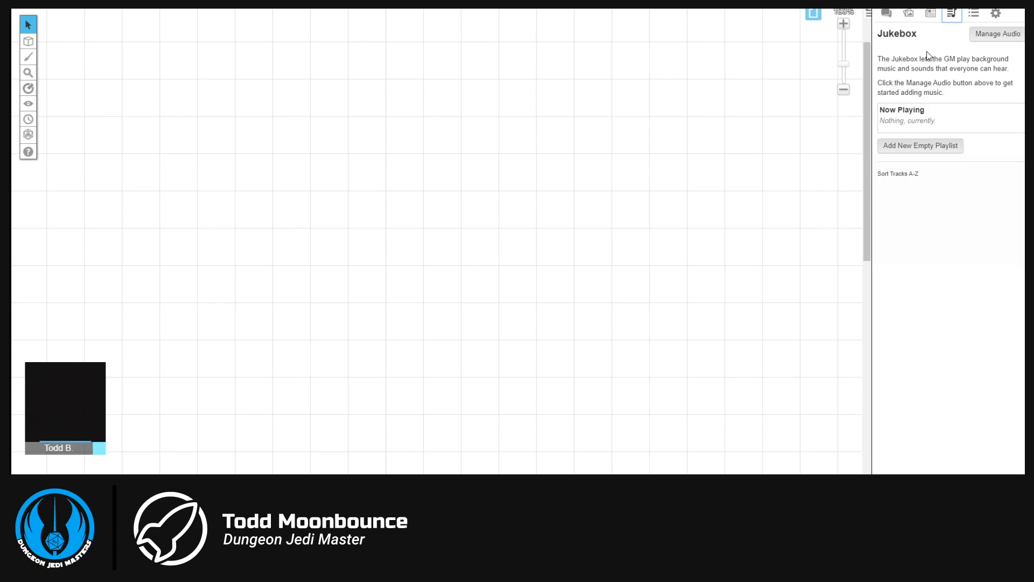
left_click(973, 14)
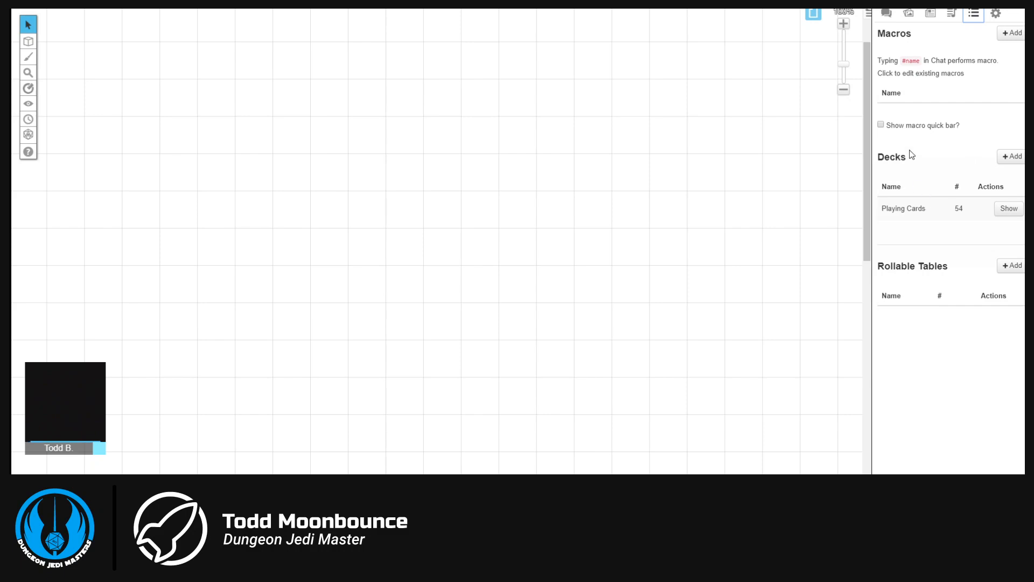
left_click(994, 15)
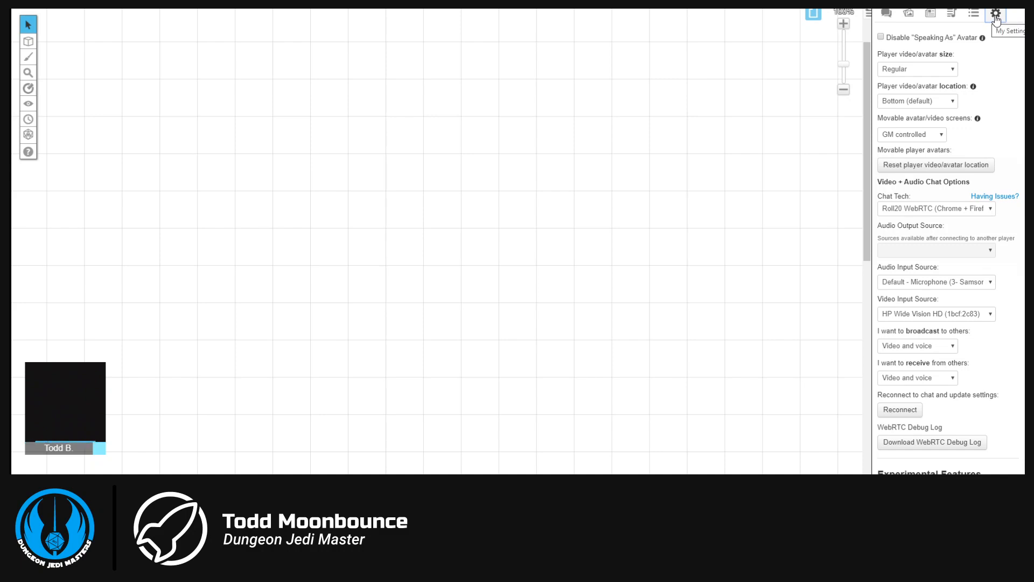
scroll(977, 81, "up", 10)
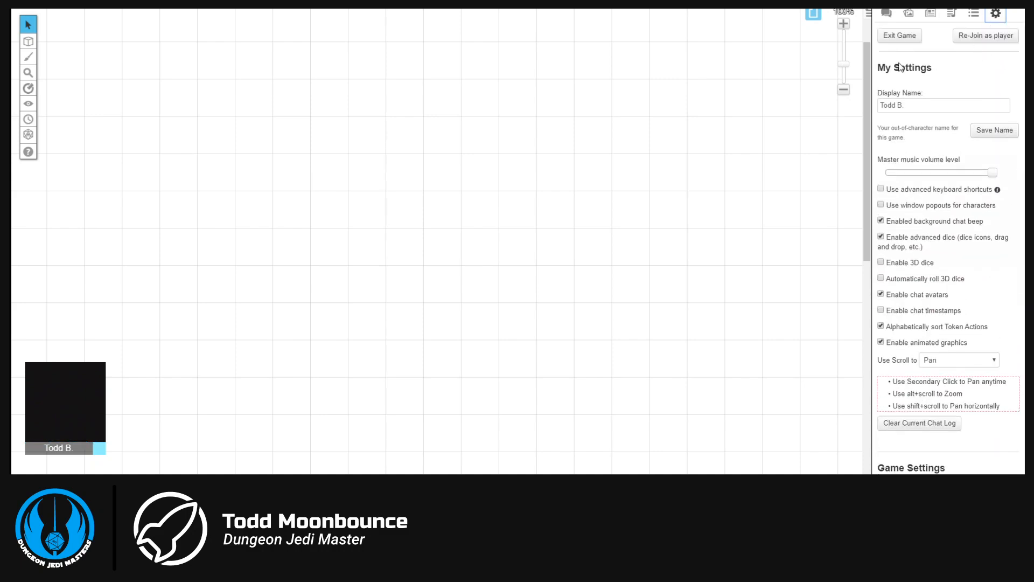
Set the player's display name to "Evar | PP 15" and save it.
triple_click(911, 106)
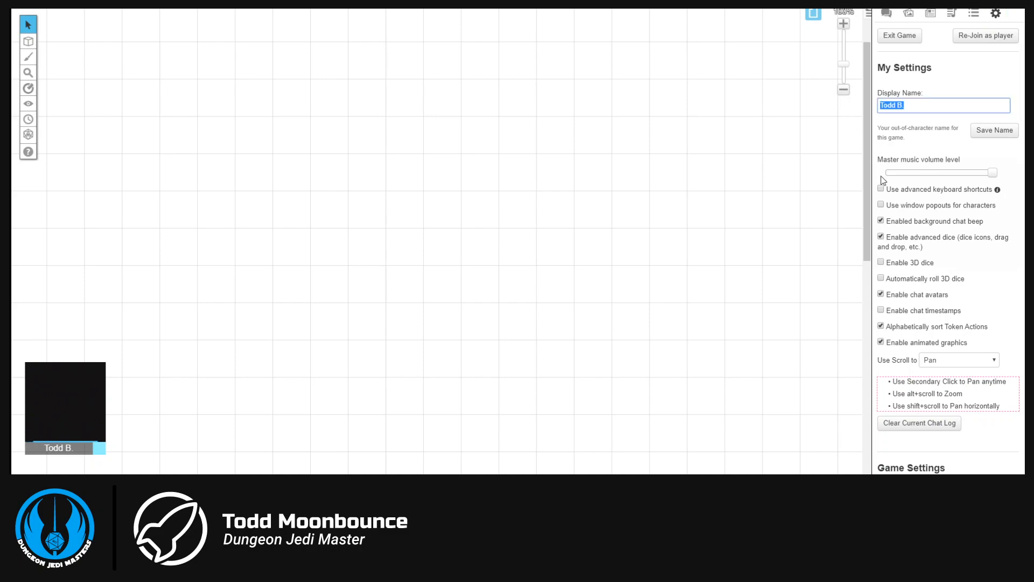
type("Evar")
type("| PP")
type(" |")
type(" 15")
left_click(1005, 134)
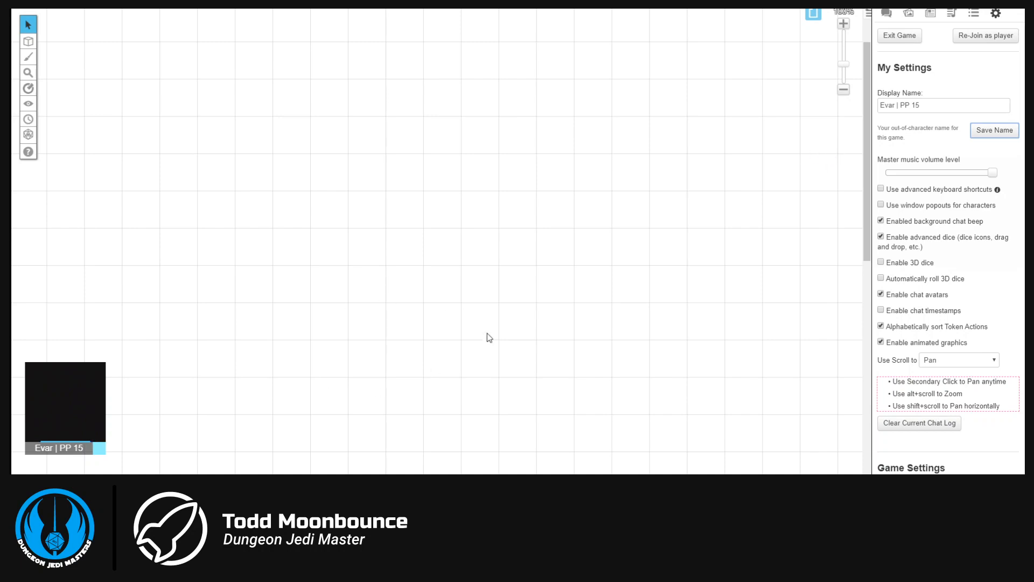
Change the player's color to magenta from the palette on the avatar.
right_click(104, 454)
left_click(103, 454)
left_click(103, 454)
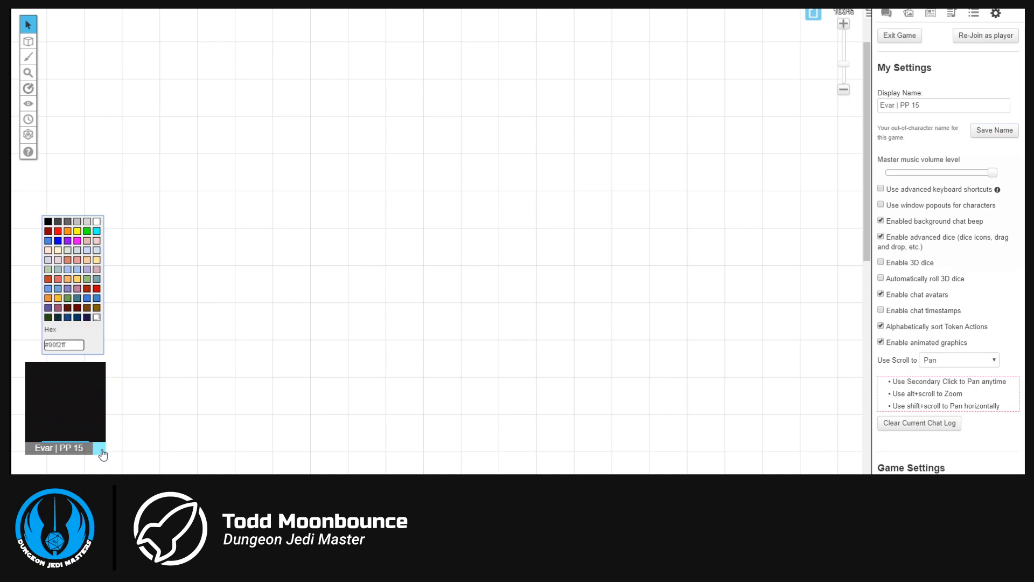
left_click(78, 242)
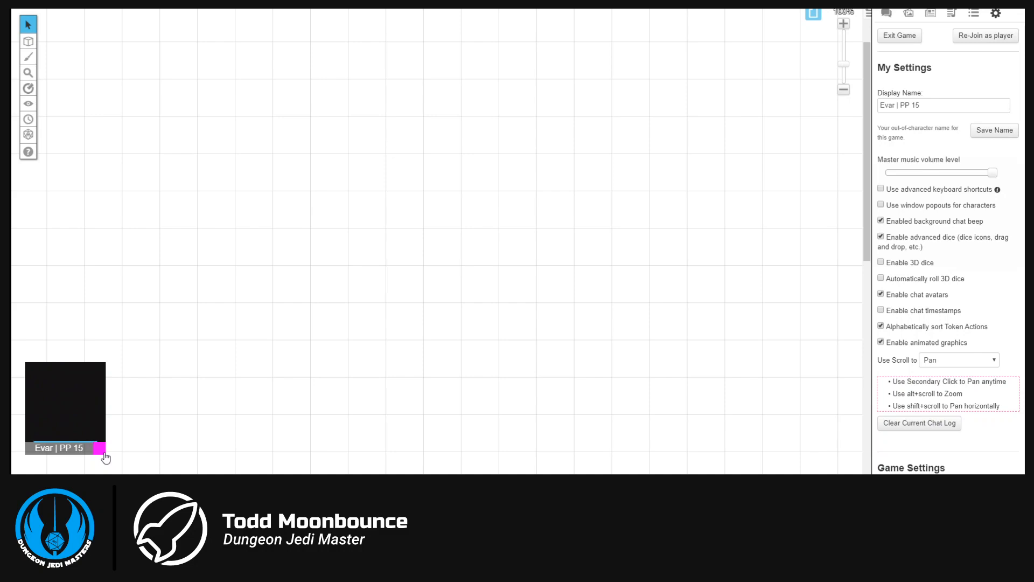
Measure several distances across the empty map grid with the ruler snapping to cell centers.
mouse_move(30, 57)
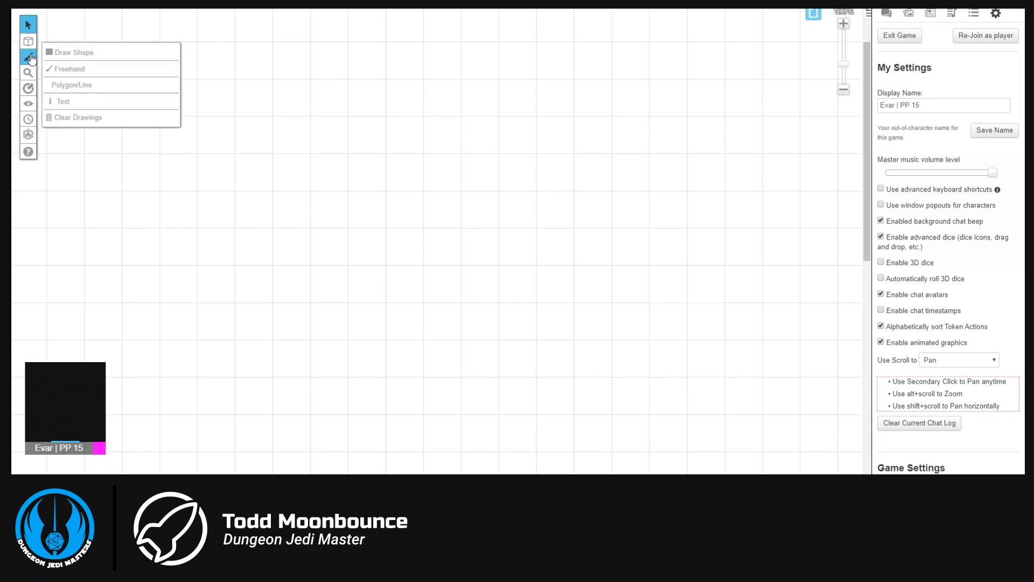
left_click(28, 88)
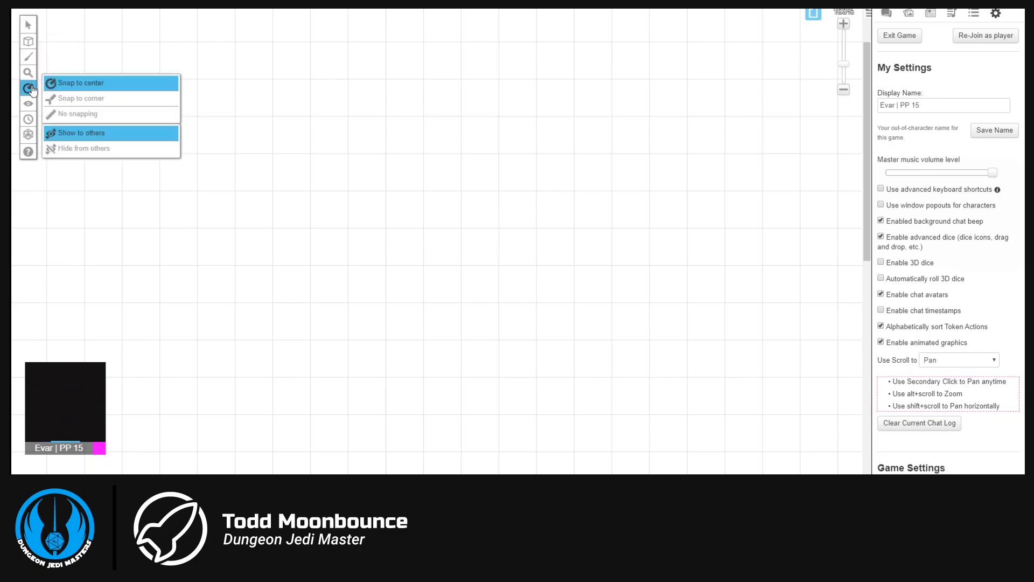
left_click_drag(178, 283, 626, 102)
left_click_drag(670, 318, 224, 146)
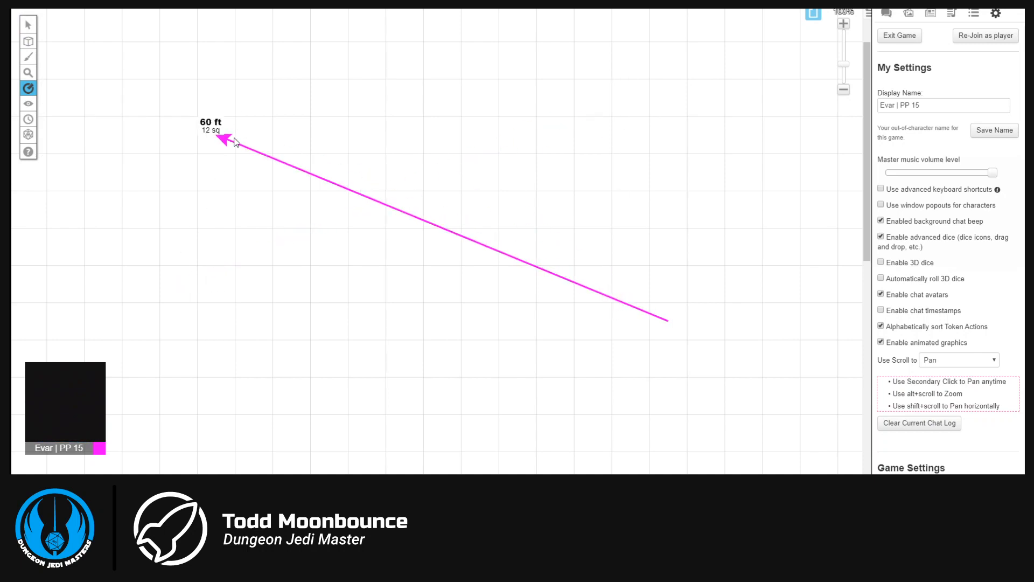
left_click_drag(216, 357, 560, 150)
left_click_drag(180, 134, 526, 236)
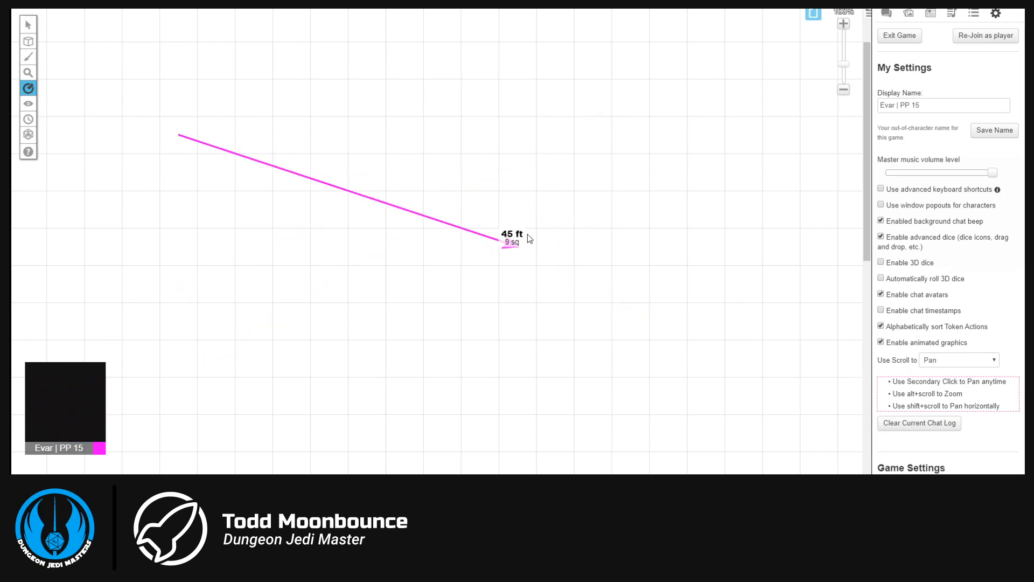
left_click_drag(238, 382, 502, 170)
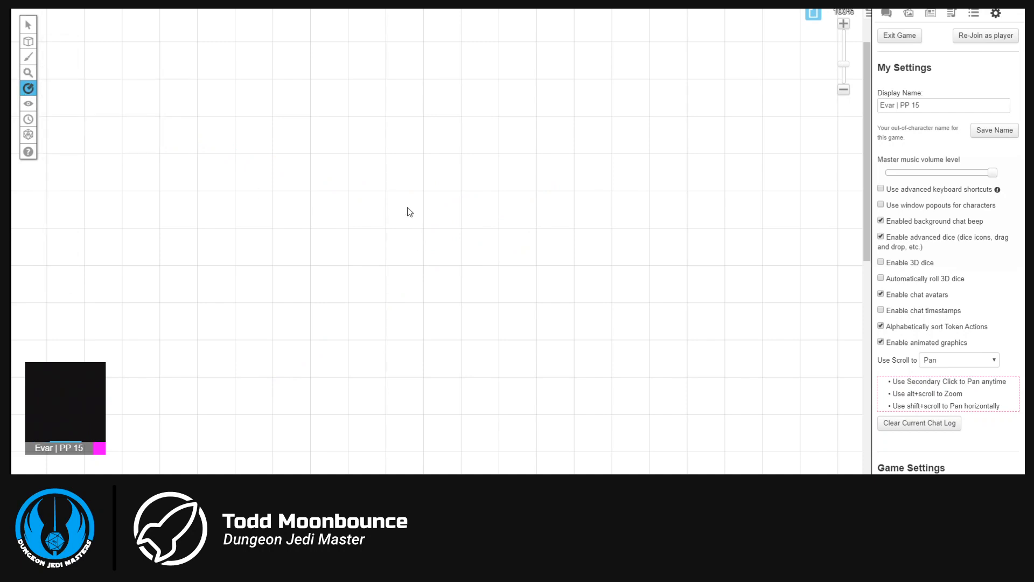
left_click_drag(145, 273, 375, 153)
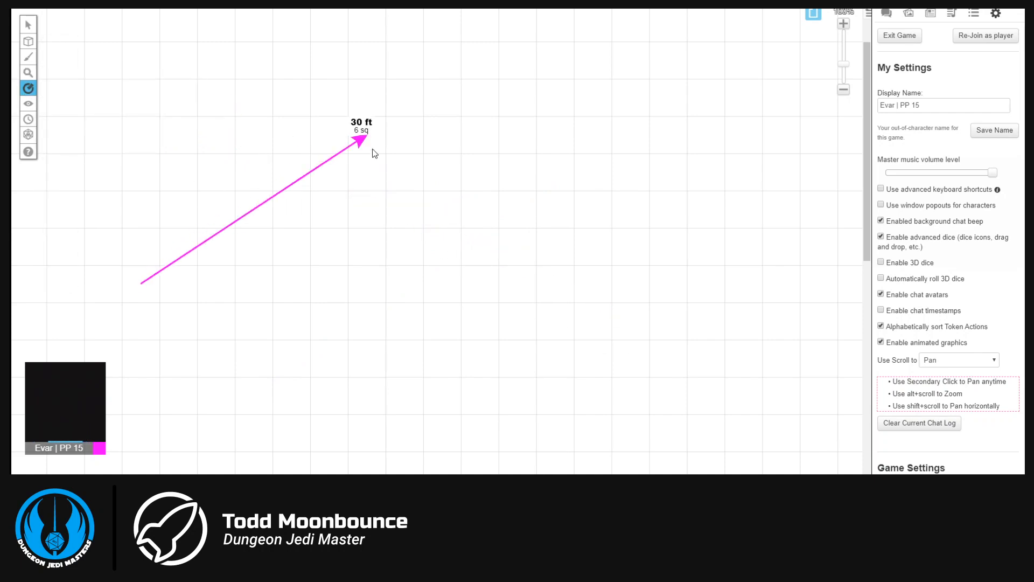
left_click(28, 24)
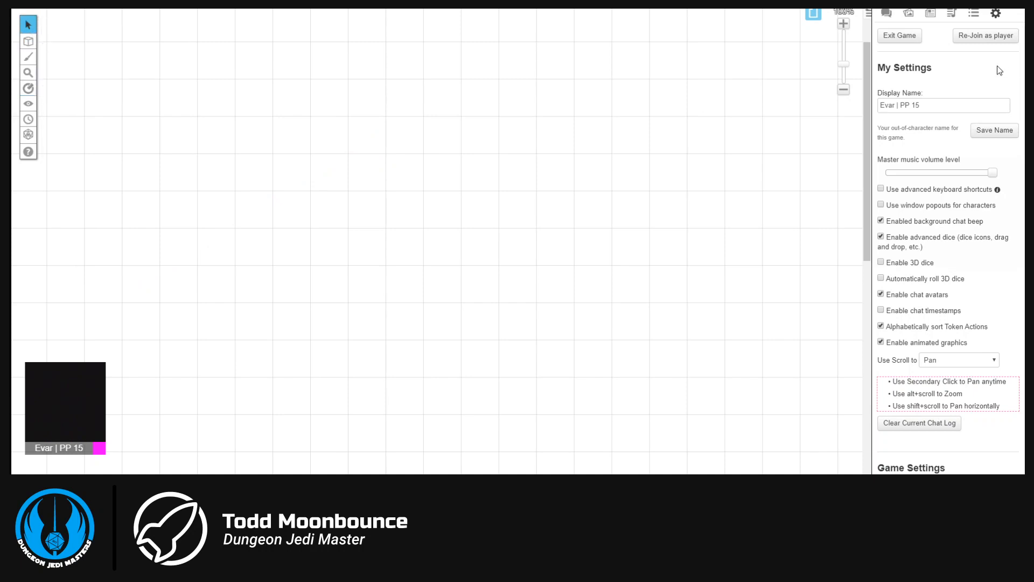
Enable 3D dice in the personal game settings.
scroll(938, 119, "down", 2)
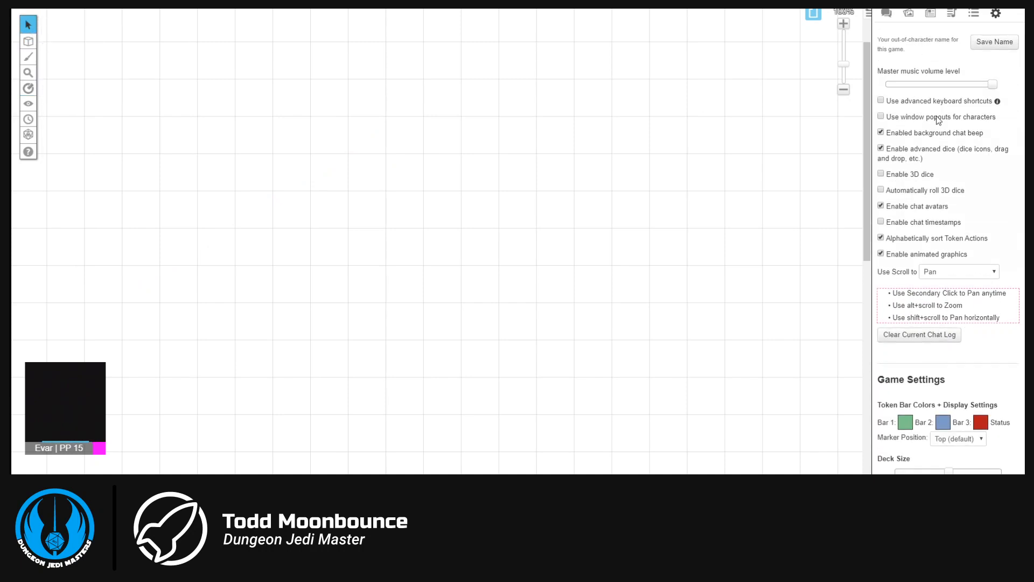
scroll(938, 120, "up", 2)
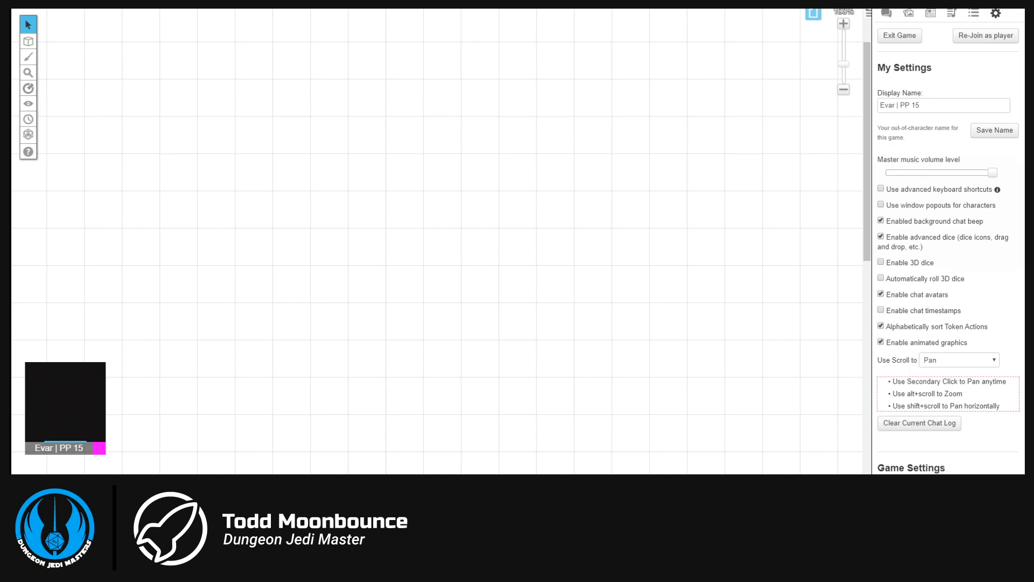
scroll(948, 255, "down", 5)
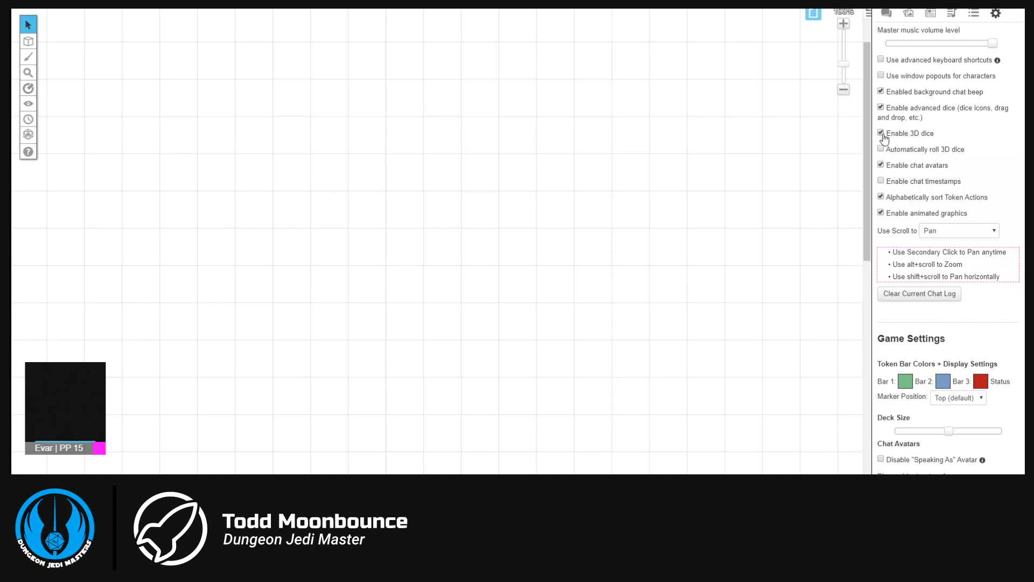
Open the character sheet from the Characters folder, show the chat, and move the sheet aside to free the map.
left_click(887, 19)
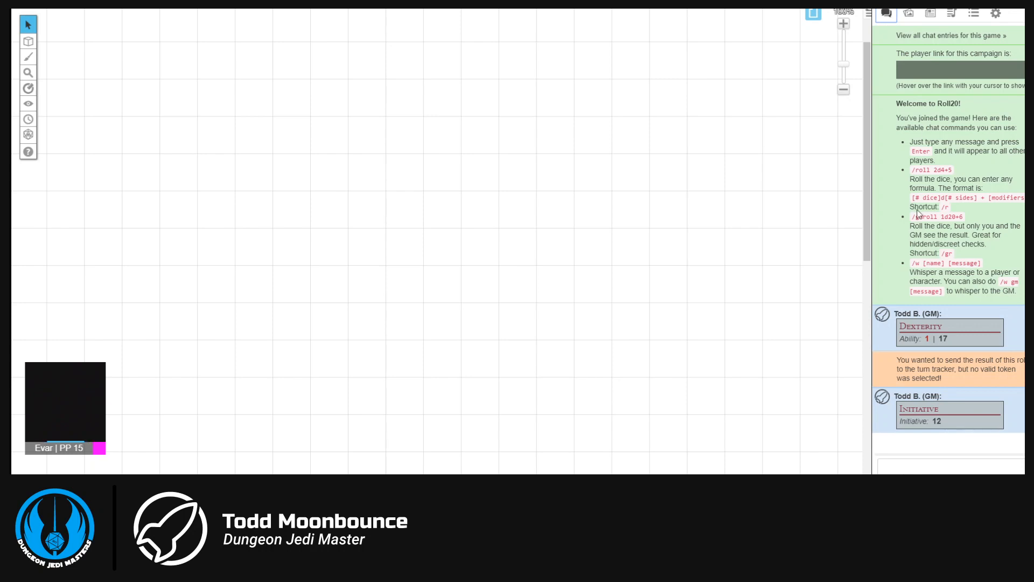
left_click(916, 12)
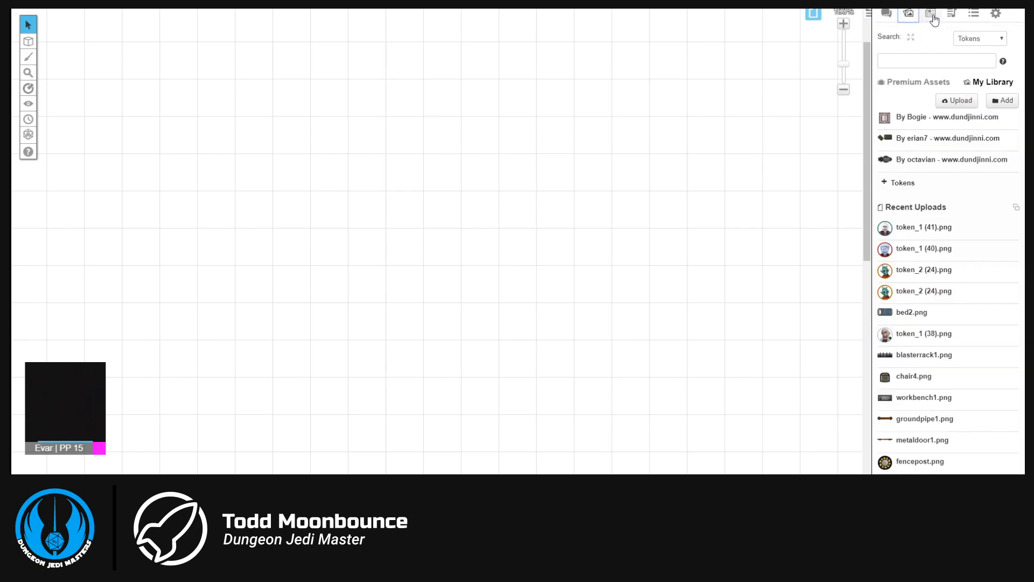
left_click(930, 13)
left_click(933, 101)
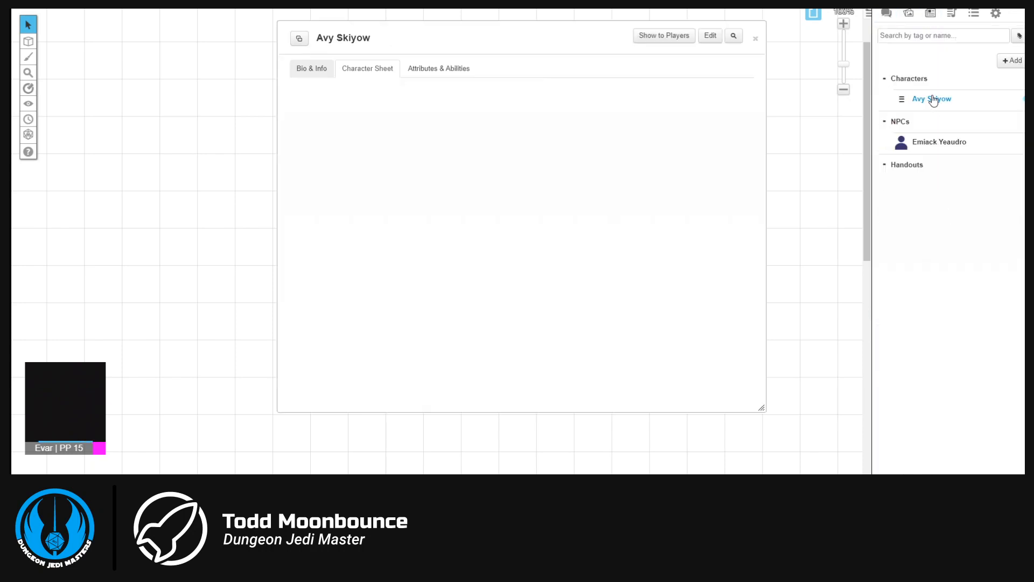
left_click(887, 13)
left_click_drag(618, 34, 885, 89)
Roll a Strength saving throw from the sheet, throwing the 3D dice across the map, and uncover the chat.
left_click(642, 278)
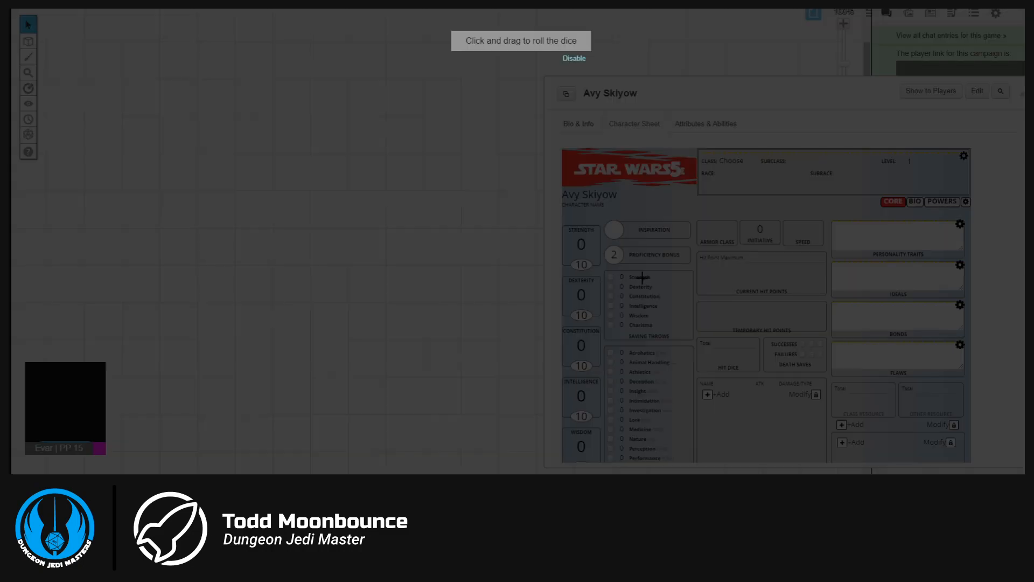
left_click(496, 321)
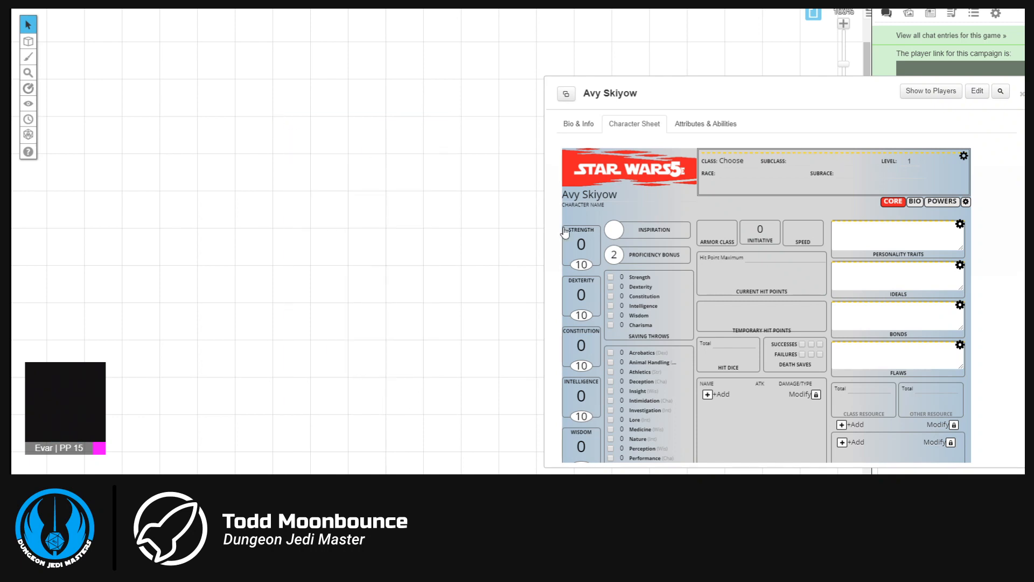
left_click(641, 280)
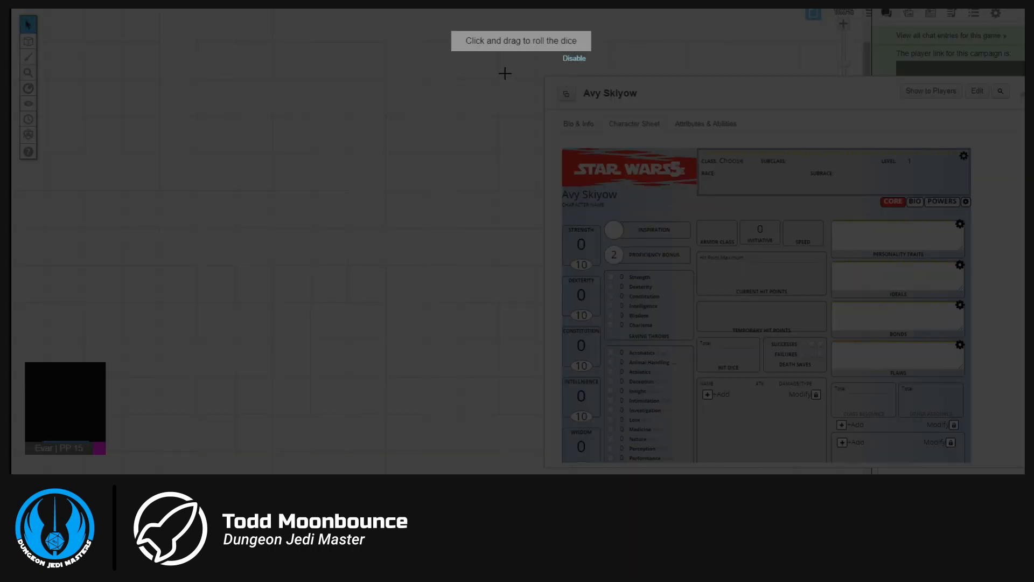
left_click_drag(525, 42, 319, 329)
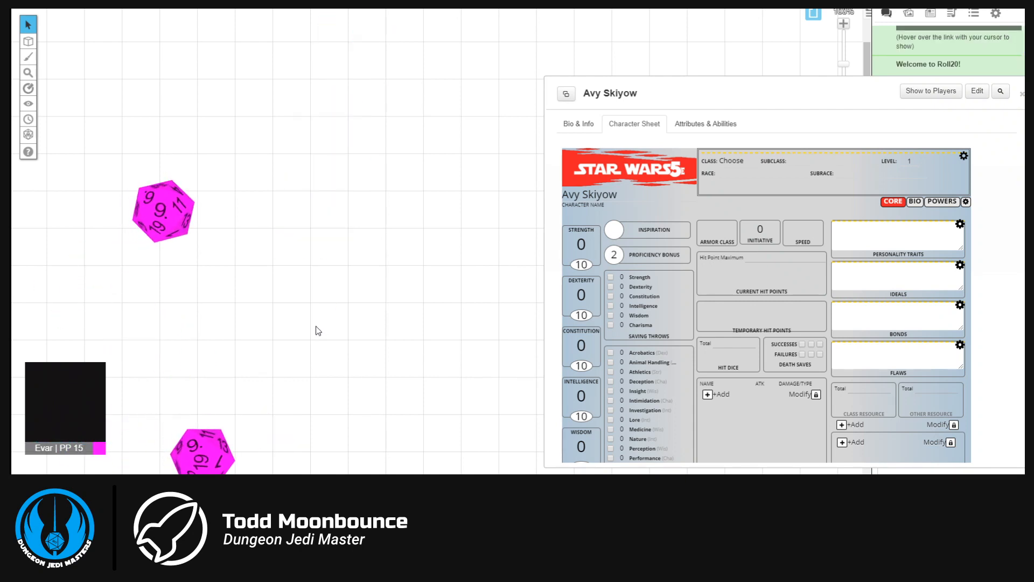
left_click_drag(805, 94, 580, 108)
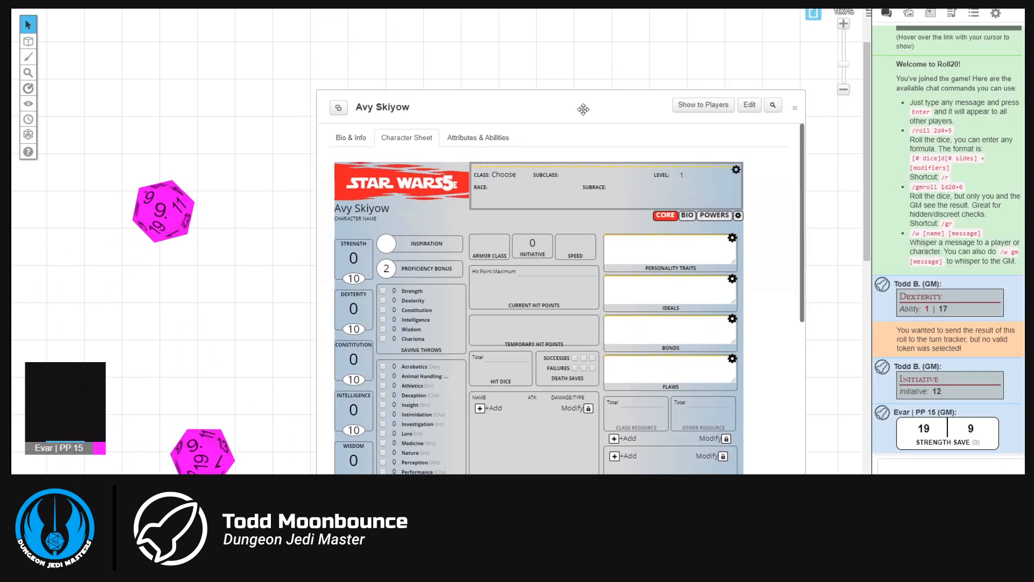
Enable automatic rolling of 3D dice, test it with another Strength save, and close the character sheet.
left_click(995, 13)
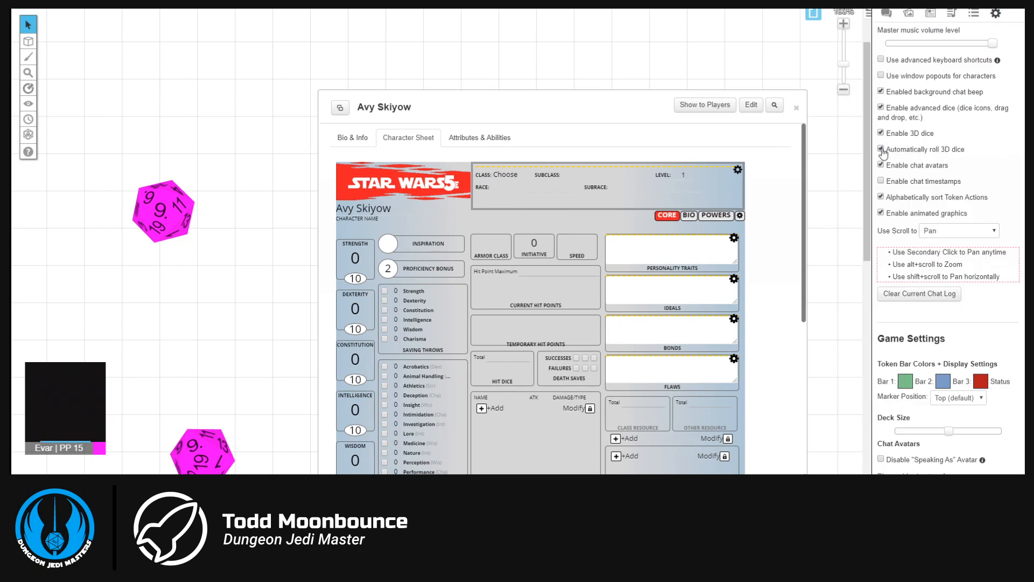
left_click_drag(598, 111, 644, 79)
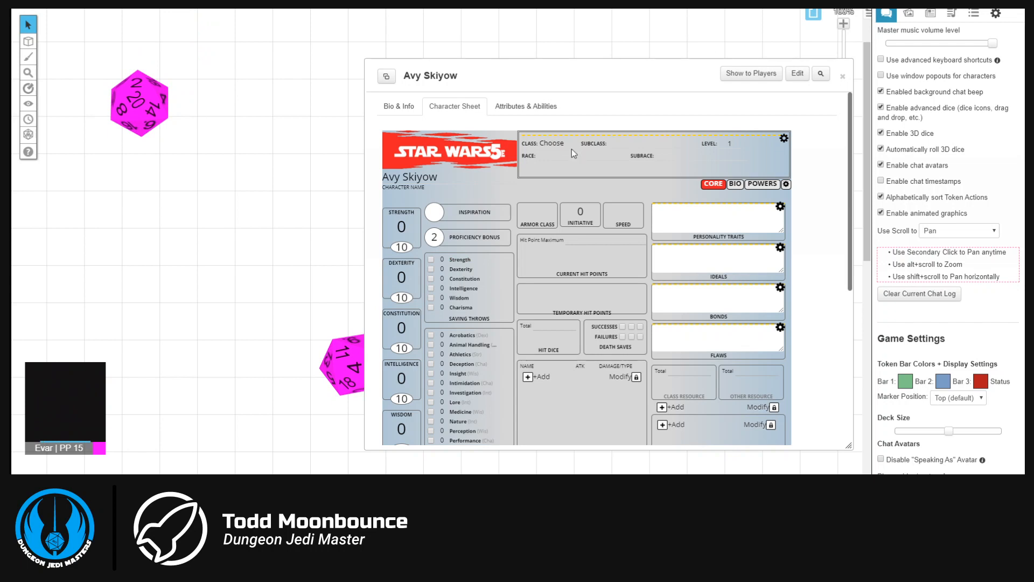
left_click(843, 76)
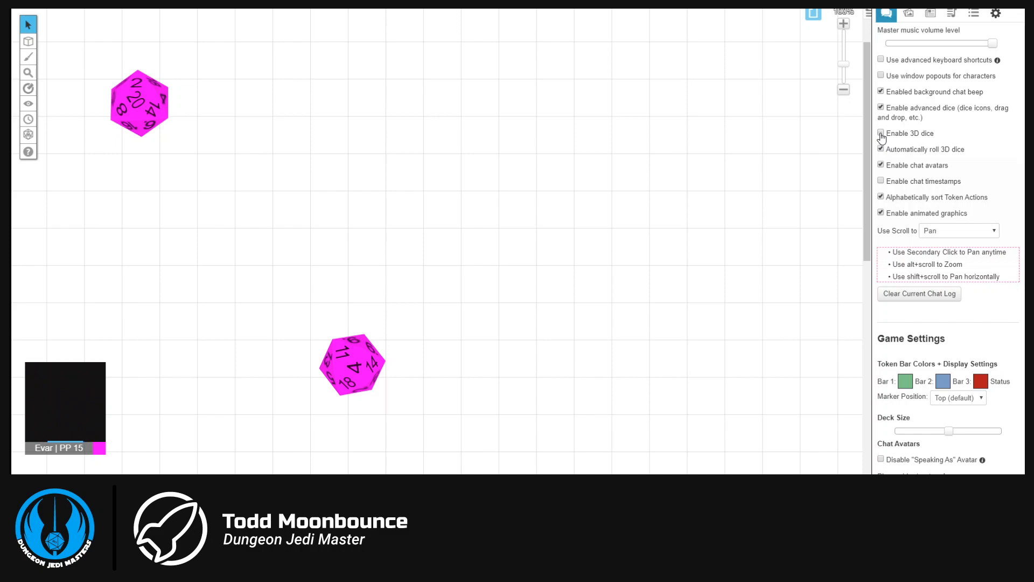
Disable 3D dice in the personal settings and check the rolls in the chat and the journal entries.
left_click(881, 134)
scroll(910, 170, "down", 6)
scroll(905, 171, "up", 6)
left_click(886, 12)
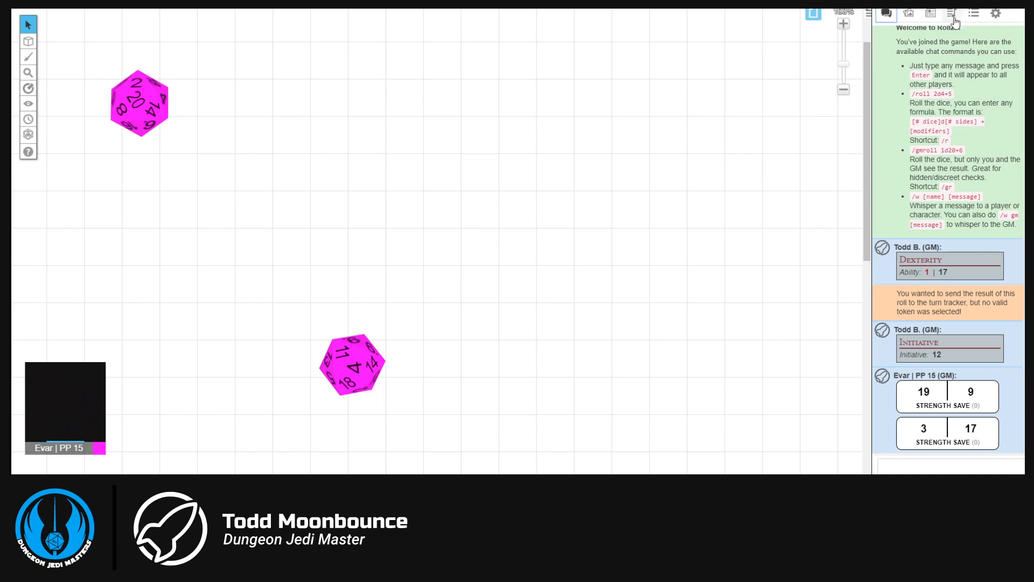
left_click(932, 15)
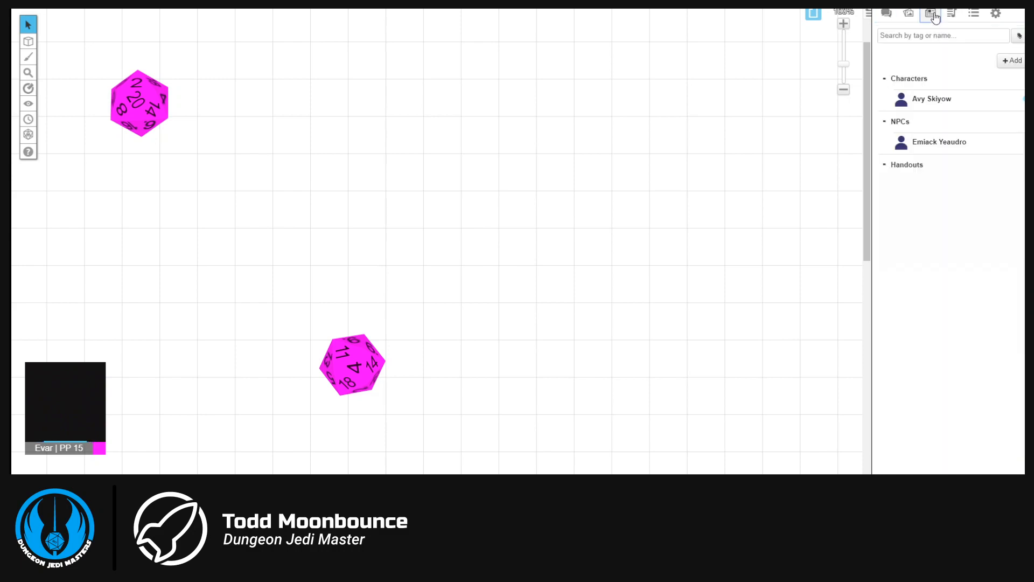
Set the player video/avatar size to "Names only" in the game settings.
left_click(995, 14)
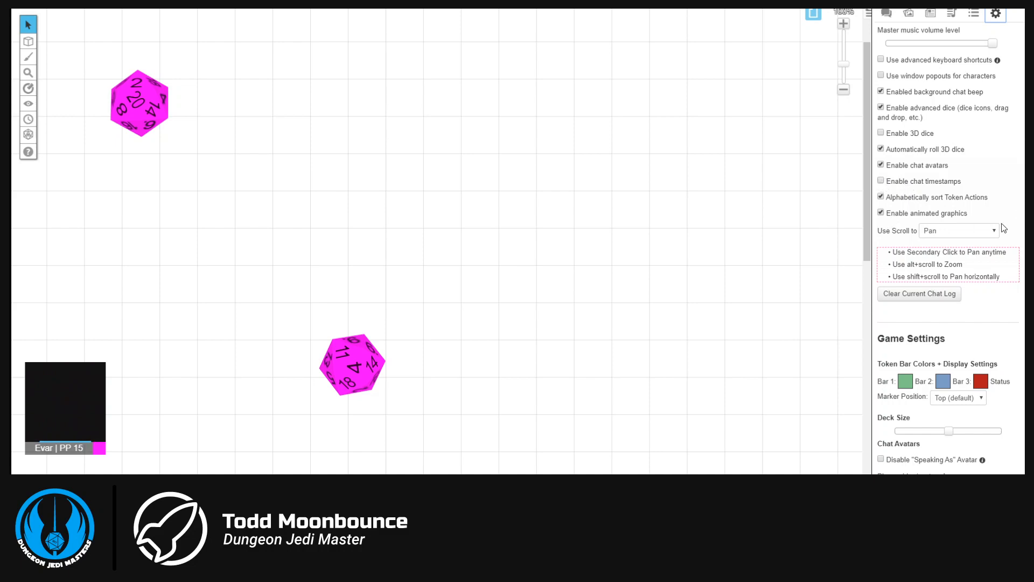
scroll(948, 251, "down", 5)
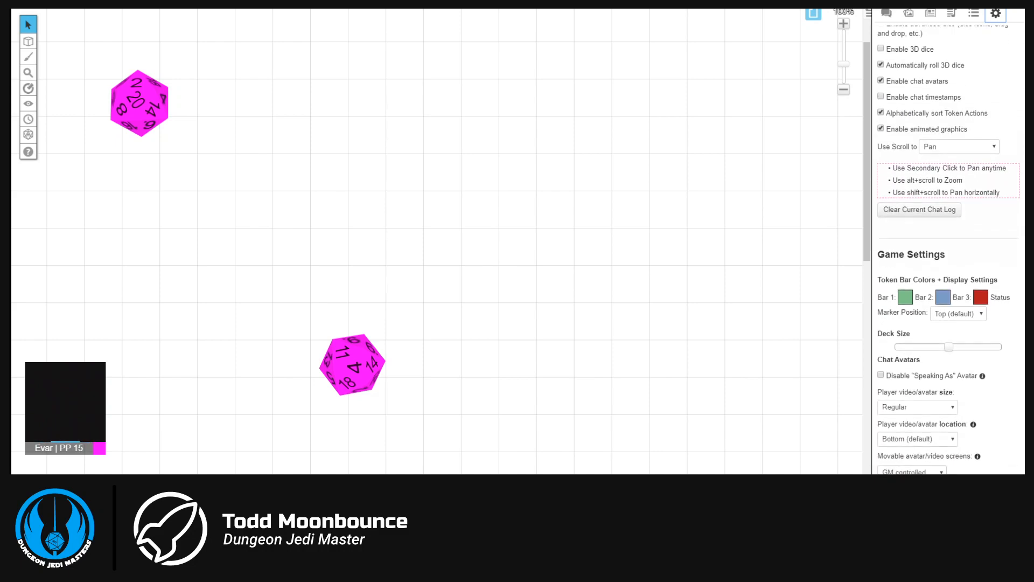
scroll(1024, 349, "down", 5)
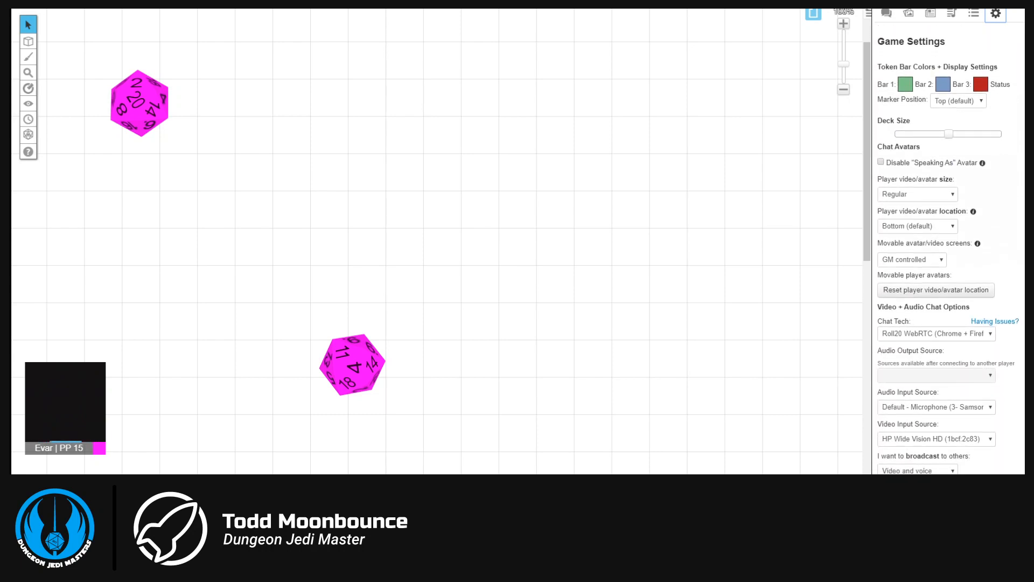
scroll(1024, 349, "up", 1)
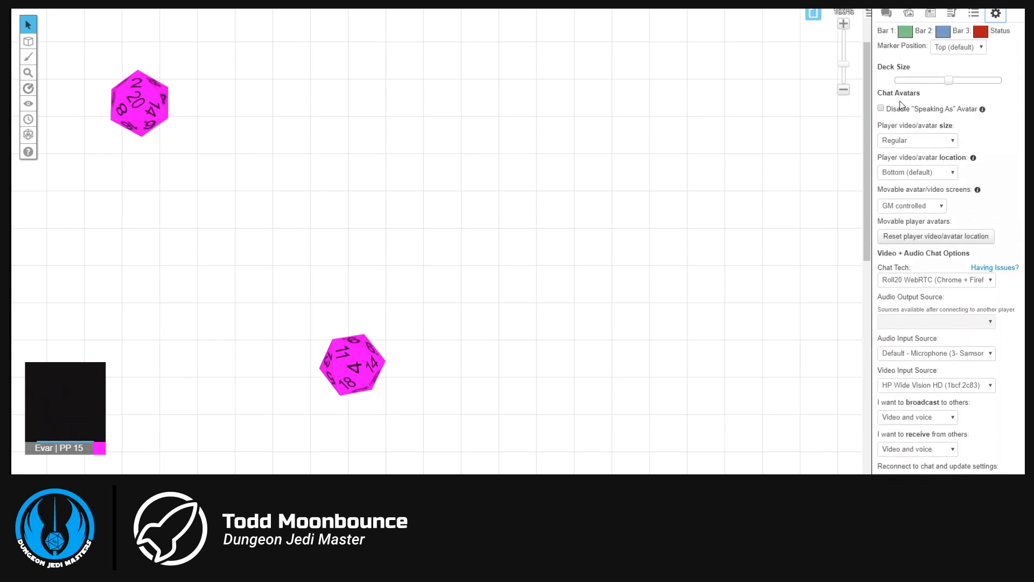
left_click(952, 142)
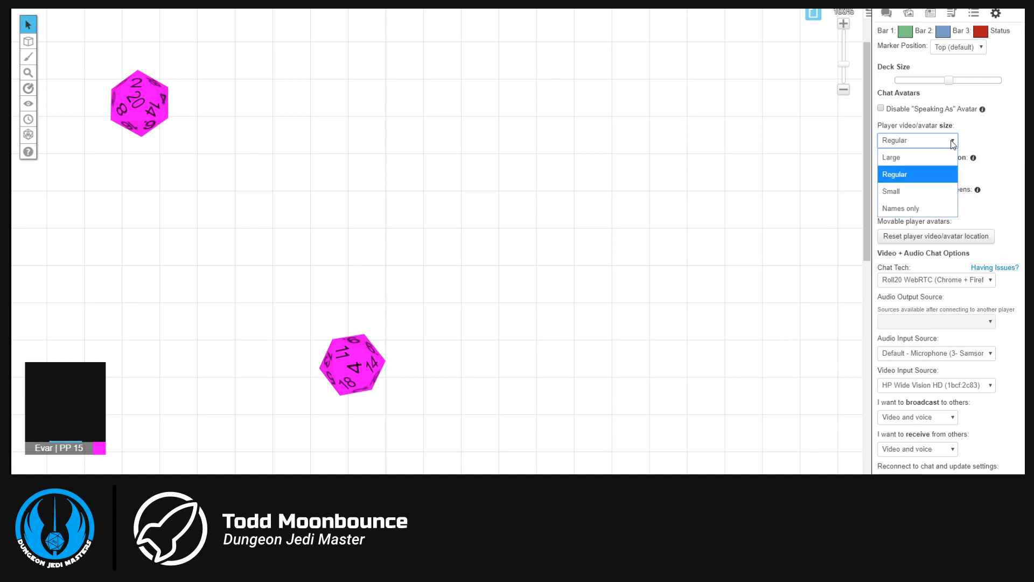
left_click(928, 208)
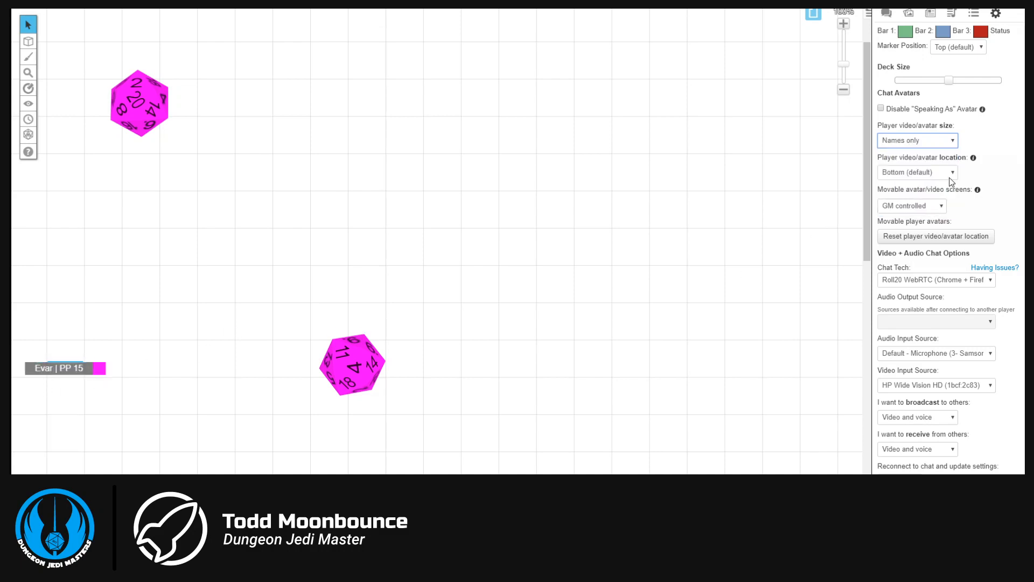
Check the choices for player avatar location and movable avatar screens, keeping "Bottom (default)" and "GM controlled".
left_click(953, 173)
left_click(916, 207)
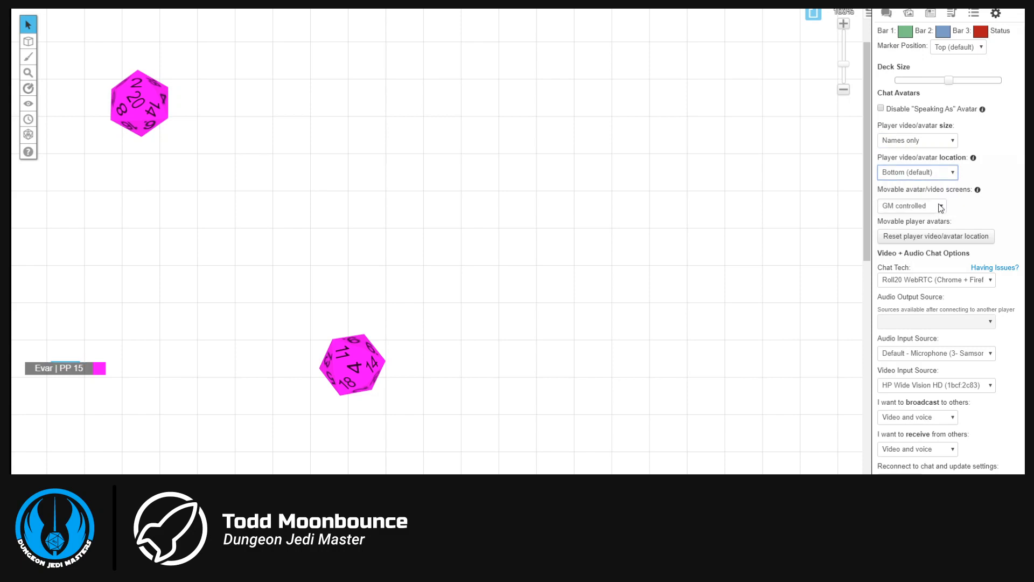
left_click(940, 209)
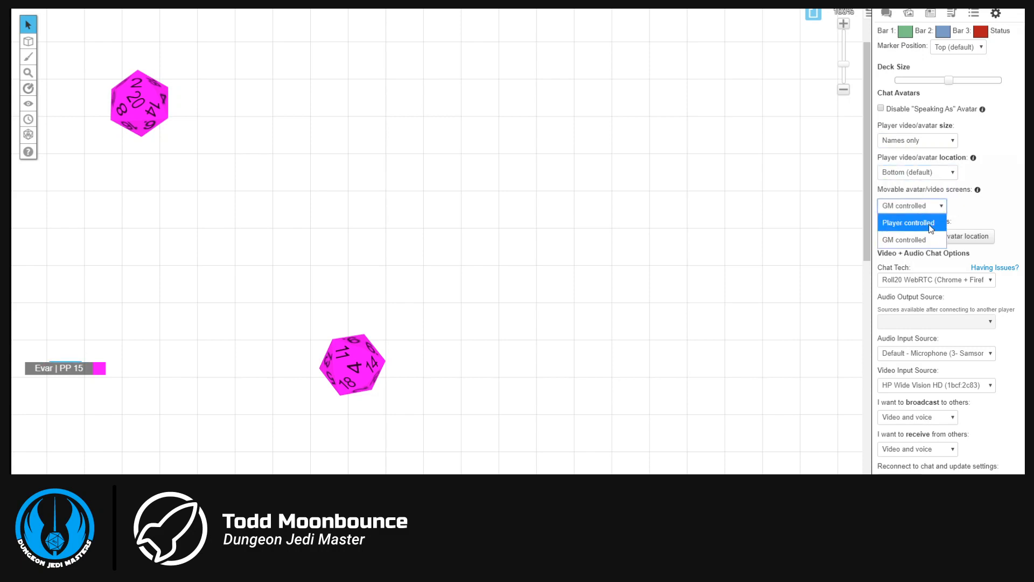
left_click(925, 210)
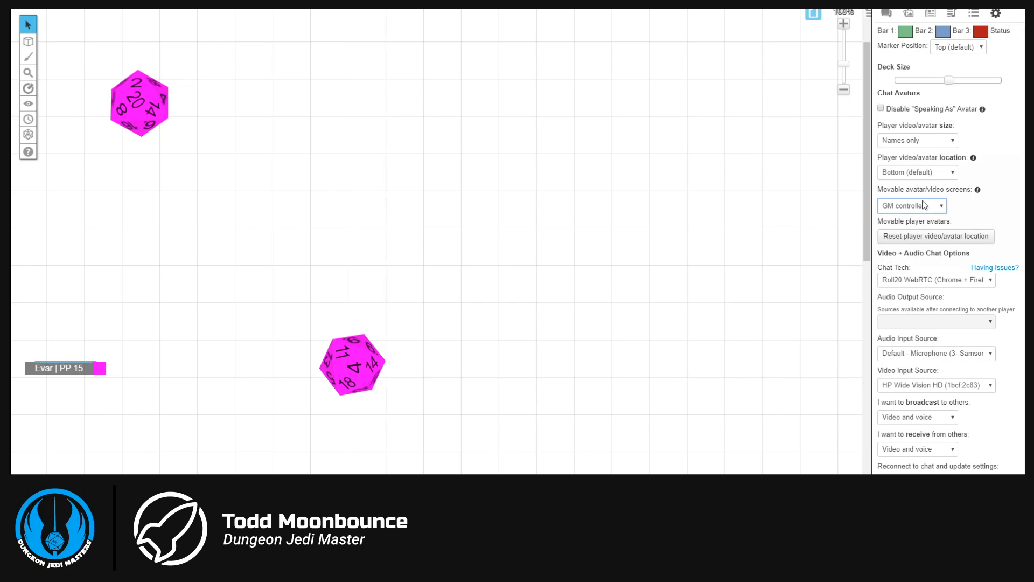
Move the player's name plate to the lower-left corner of the map and reset the player avatar locations.
left_click_drag(35, 380, 29, 465)
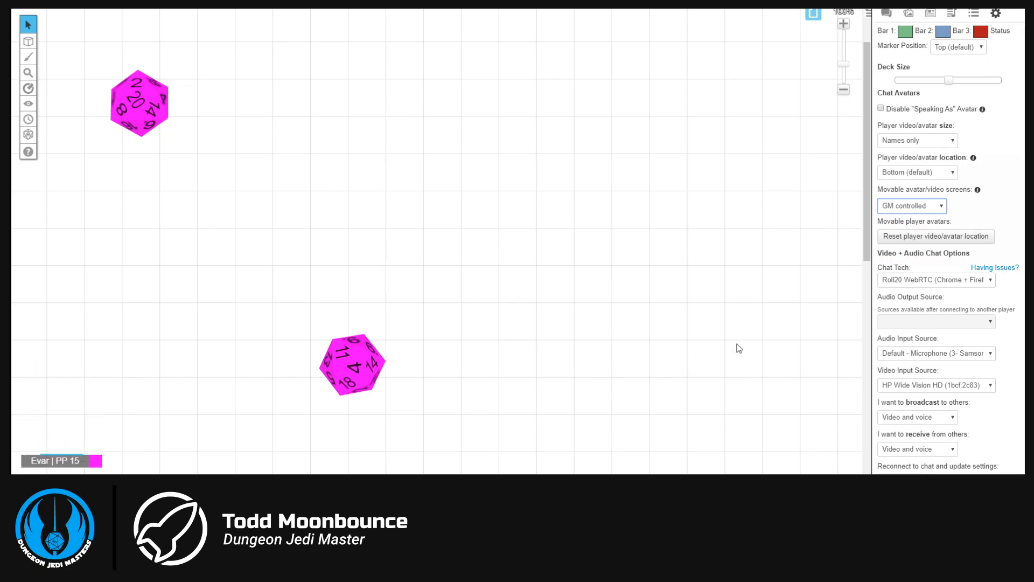
left_click(949, 243)
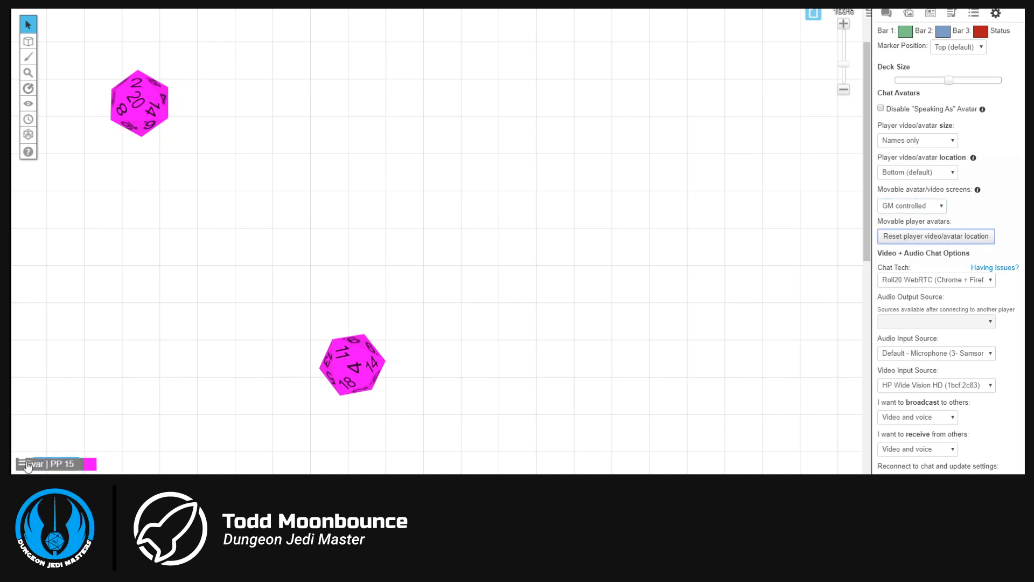
Set the Chat Tech option for video and audio to "None (no video/audio)".
left_click(969, 280)
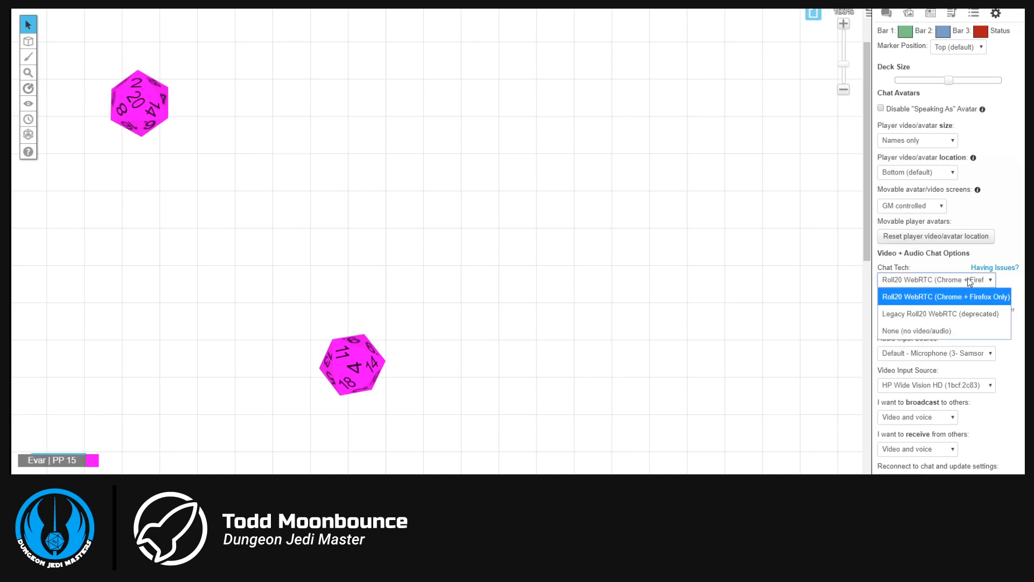
left_click(968, 278)
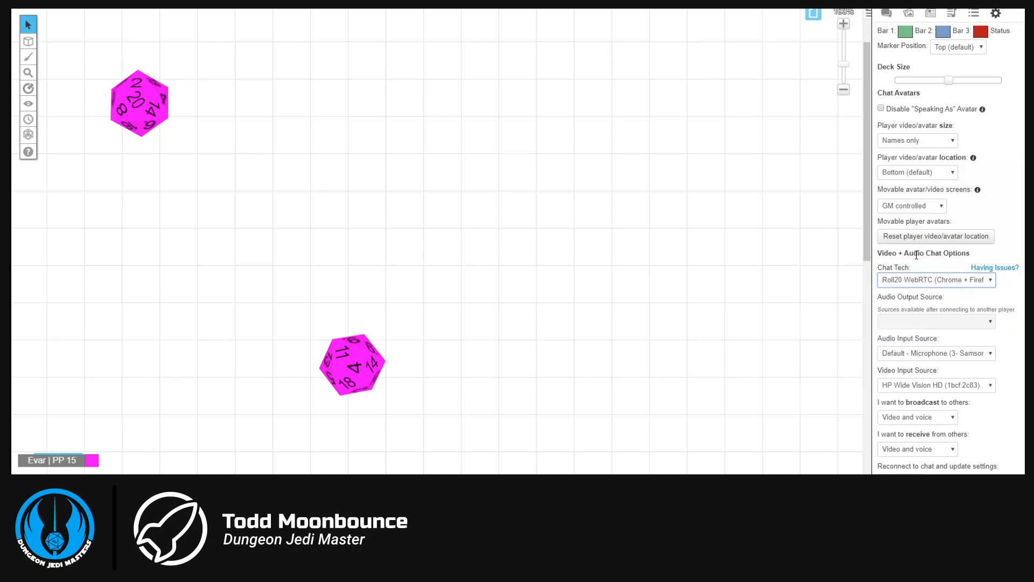
left_click(934, 279)
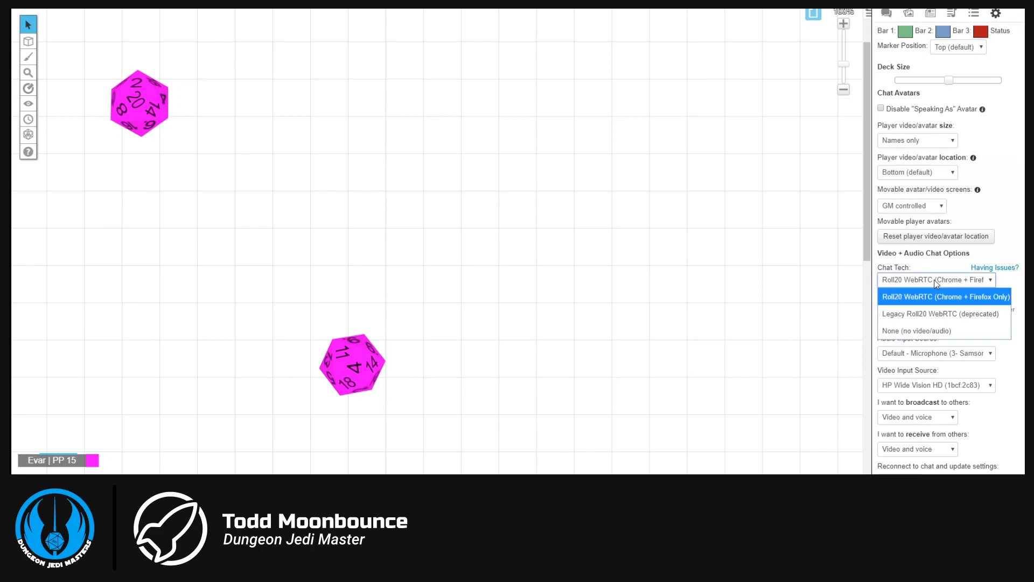
left_click(925, 332)
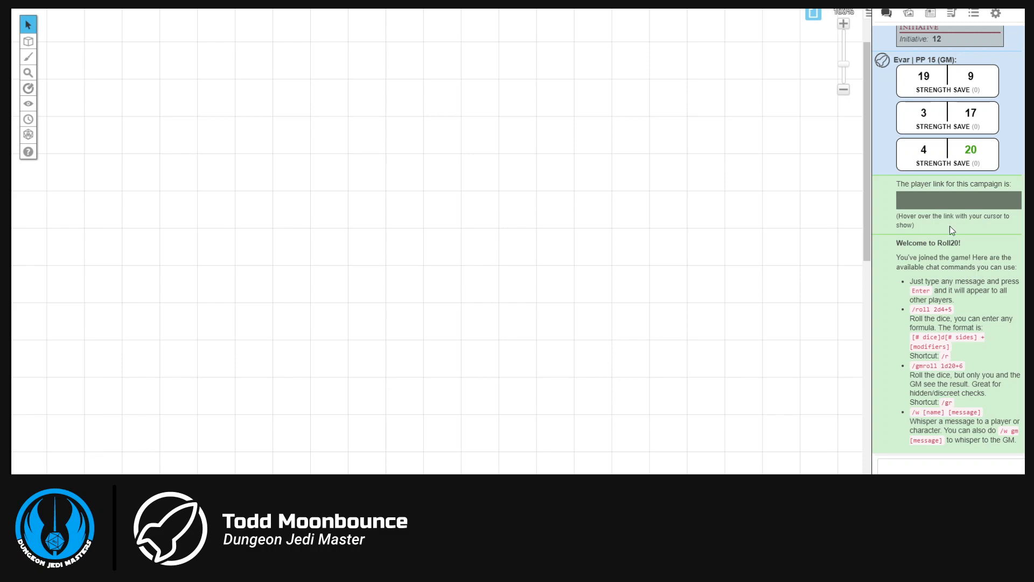
Review the personal and game settings after the chat tech change and return to the chat.
left_click(996, 13)
scroll(929, 278, "down", 4)
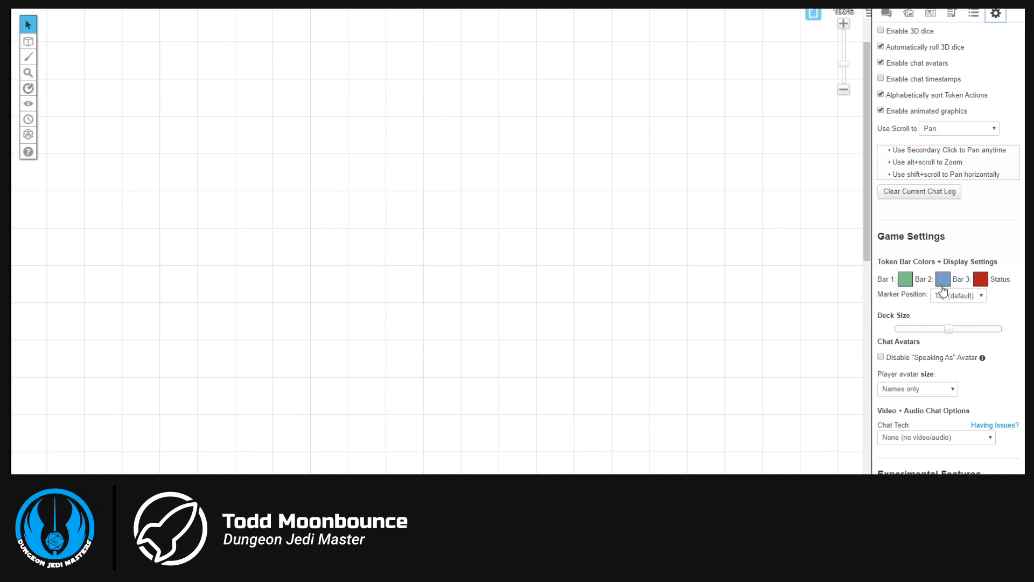
scroll(953, 409, "up", 3)
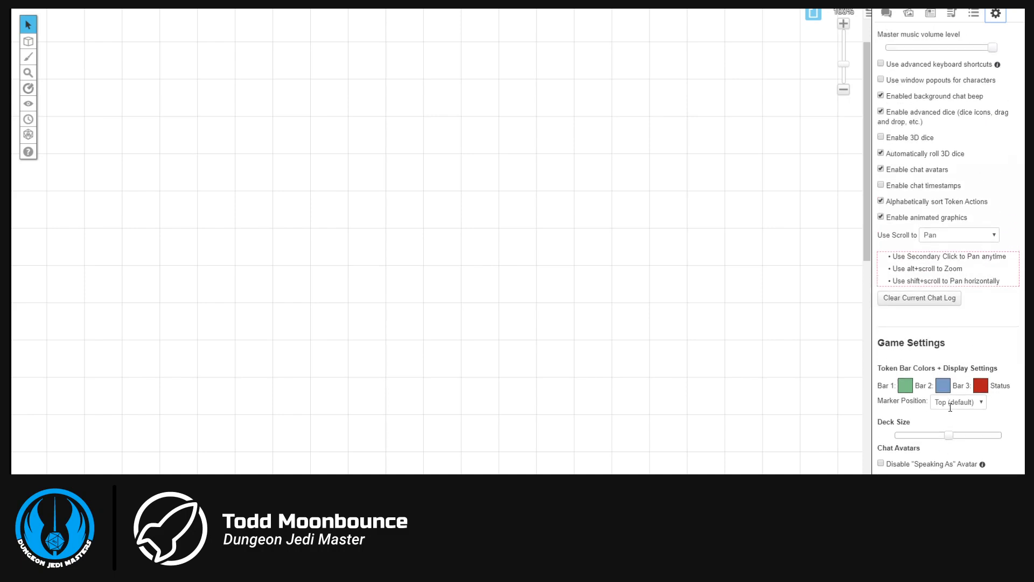
scroll(953, 411, "up", 1)
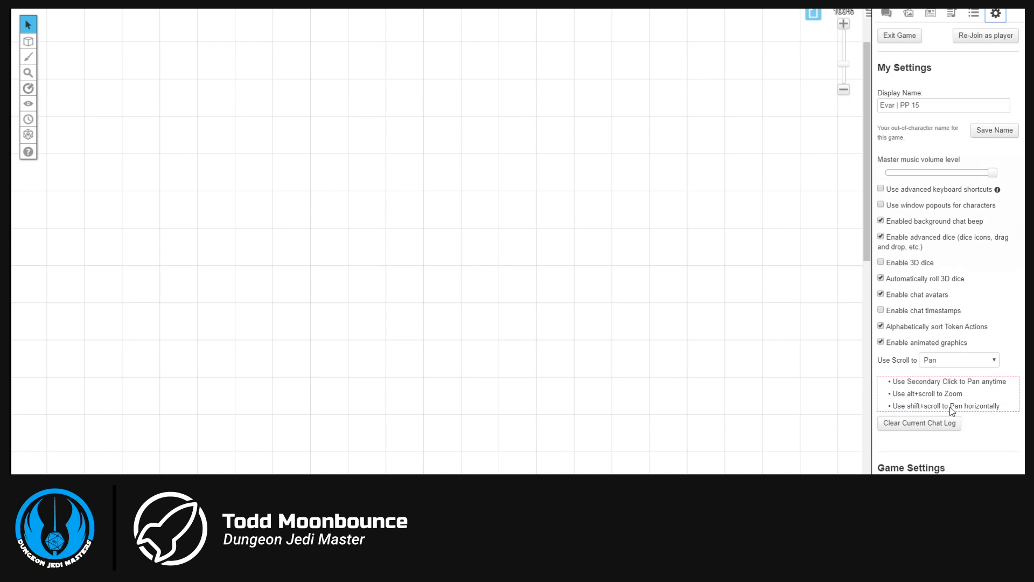
left_click(886, 12)
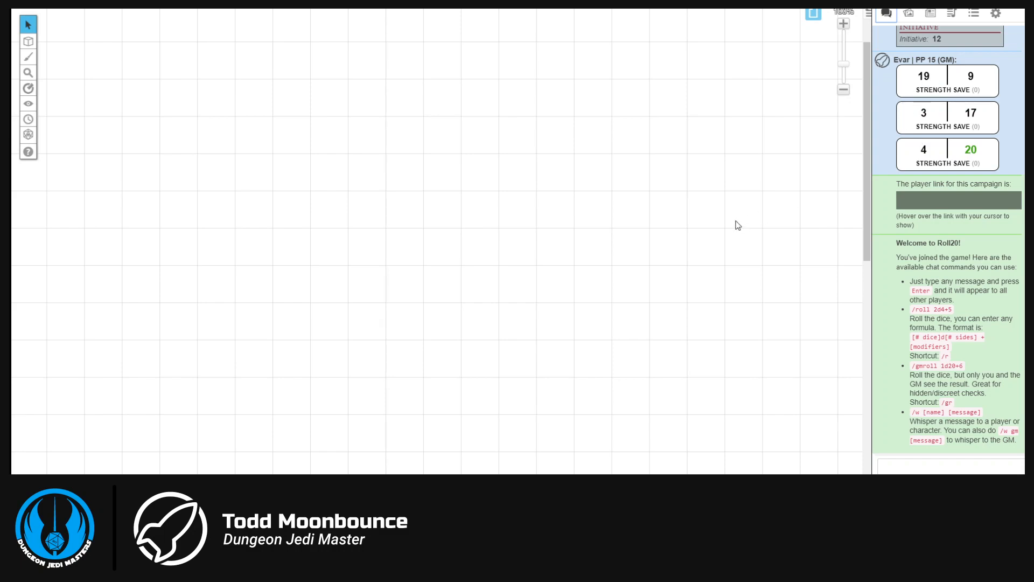
Roll a d20 in the chat with "/r 1d20" and roll another d20 with the dice roller.
mouse_move(30, 138)
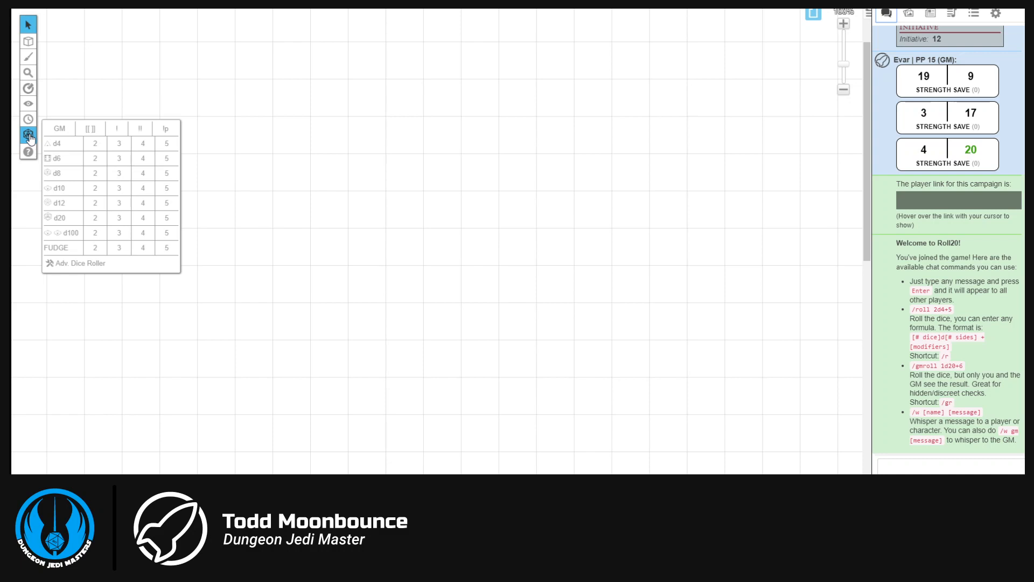
left_click(920, 469)
type("/r 1d2")
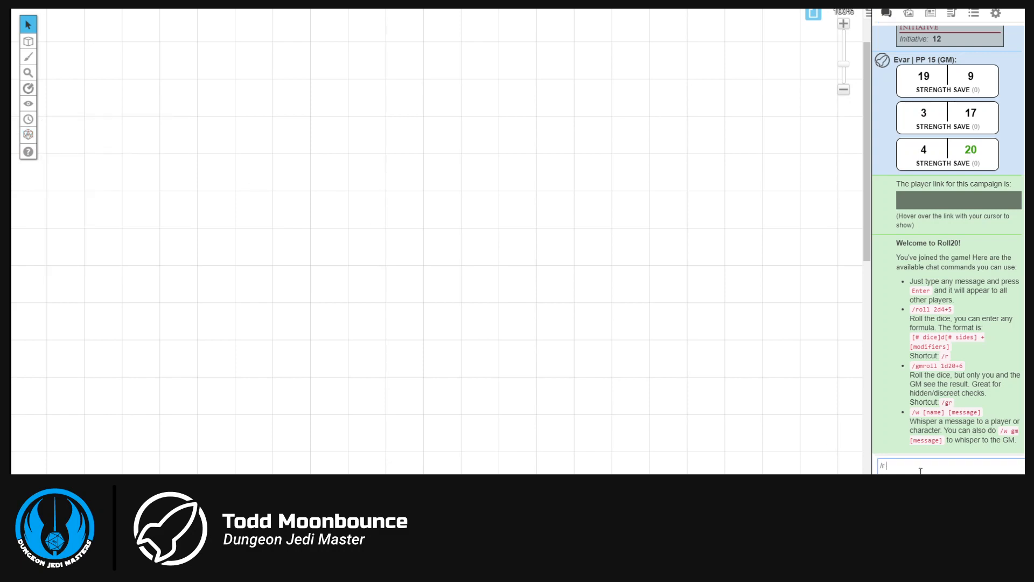
type("0")
key("Return")
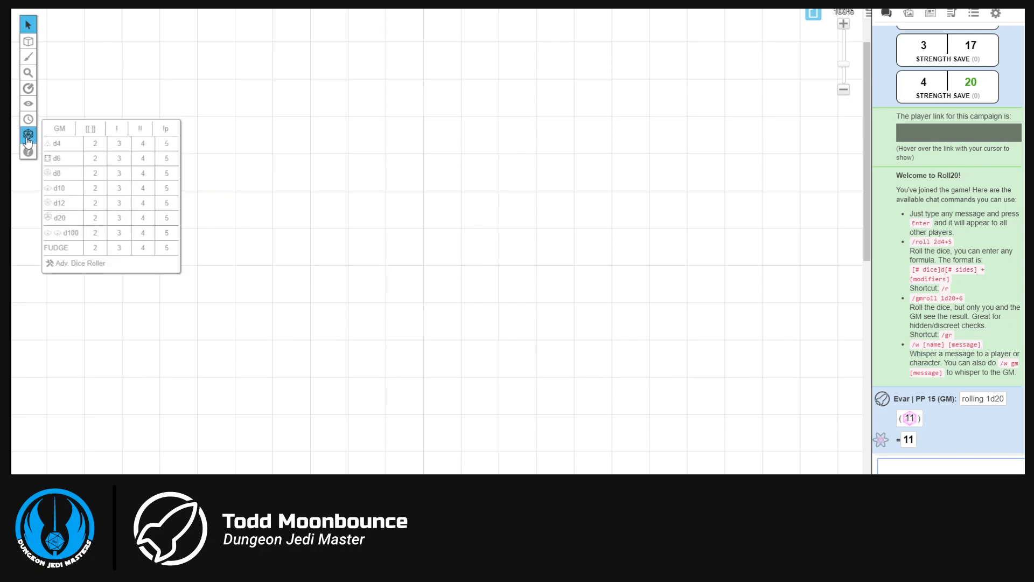
left_click(65, 221)
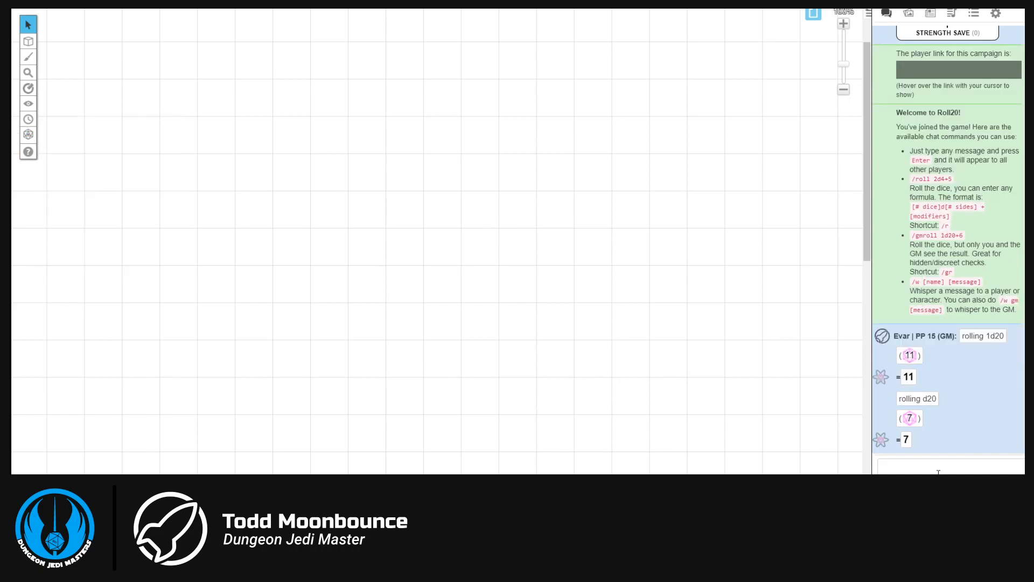
Roll a d20 with a +5 modifier in the chat using "/r 1d20+5".
left_click(938, 472)
type("/r 1d20+5")
key("Return")
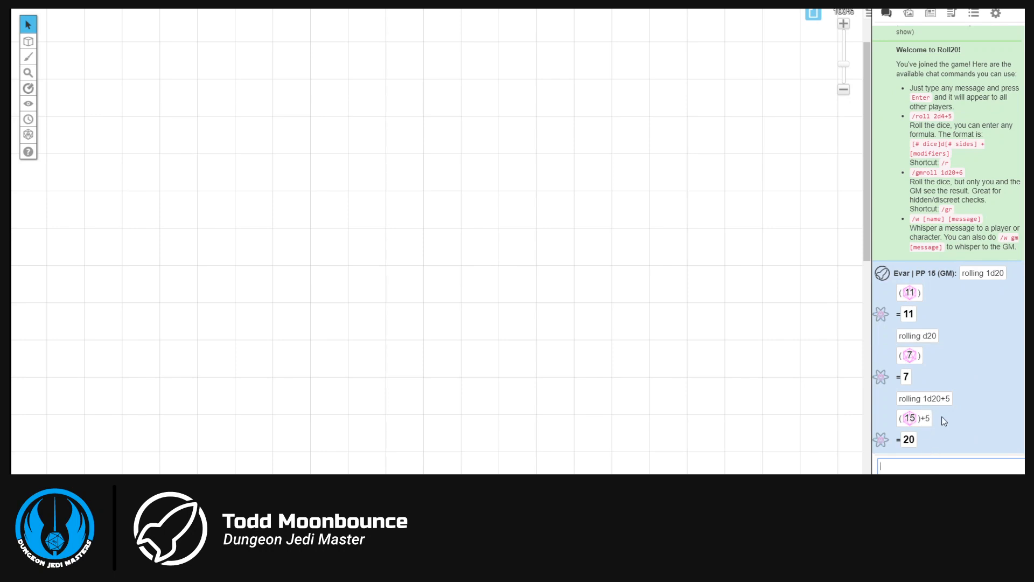
mouse_move(29, 139)
left_click(938, 462)
Sketch a large rectangular room freehand in dark red, with a small square room inside its upper-left corner.
mouse_move(28, 57)
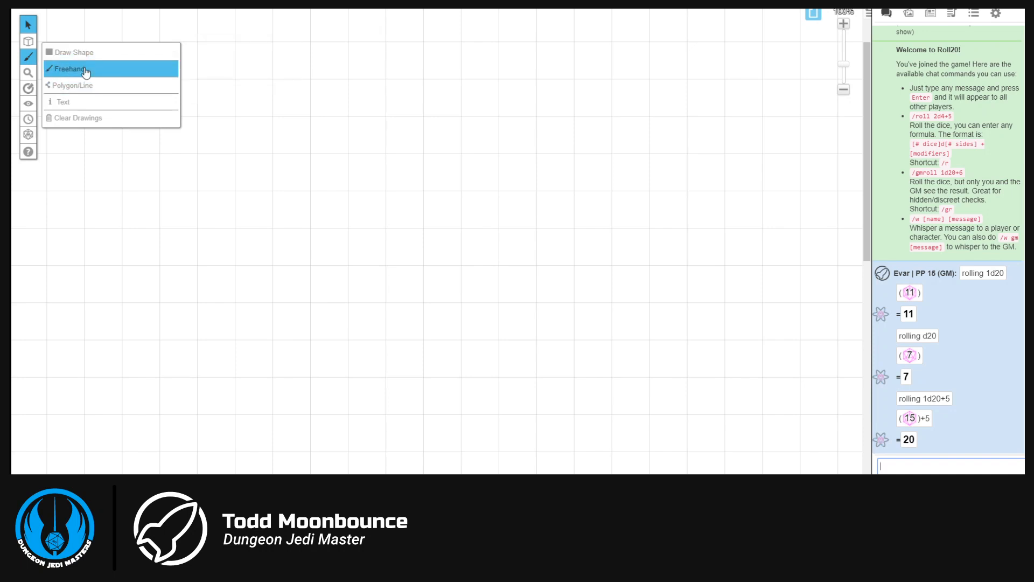
left_click(81, 70)
left_click(50, 23)
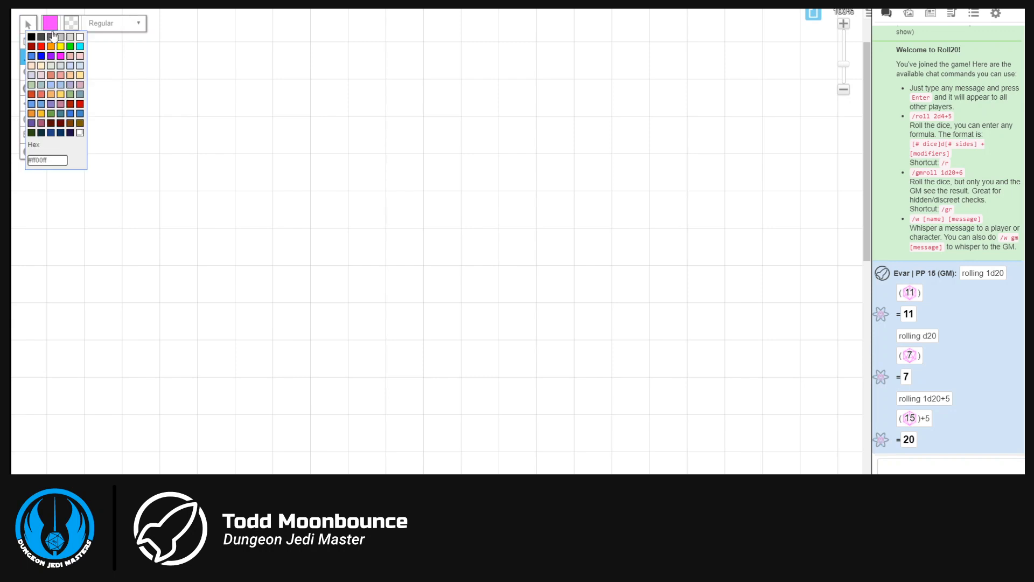
left_click(31, 46)
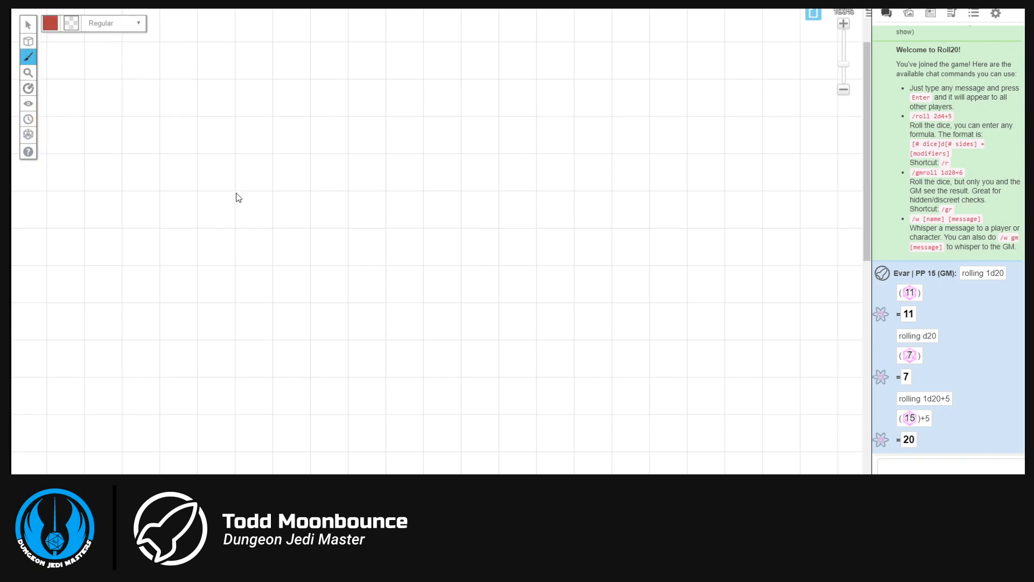
mouse_move(237, 193)
left_mouse_down()
mouse_move(243, 473)
mouse_move(662, 452)
mouse_move(609, 163)
mouse_move(225, 195)
left_mouse_up()
mouse_move(349, 205)
left_mouse_down()
mouse_move(305, 319)
mouse_move(239, 312)
left_mouse_up()
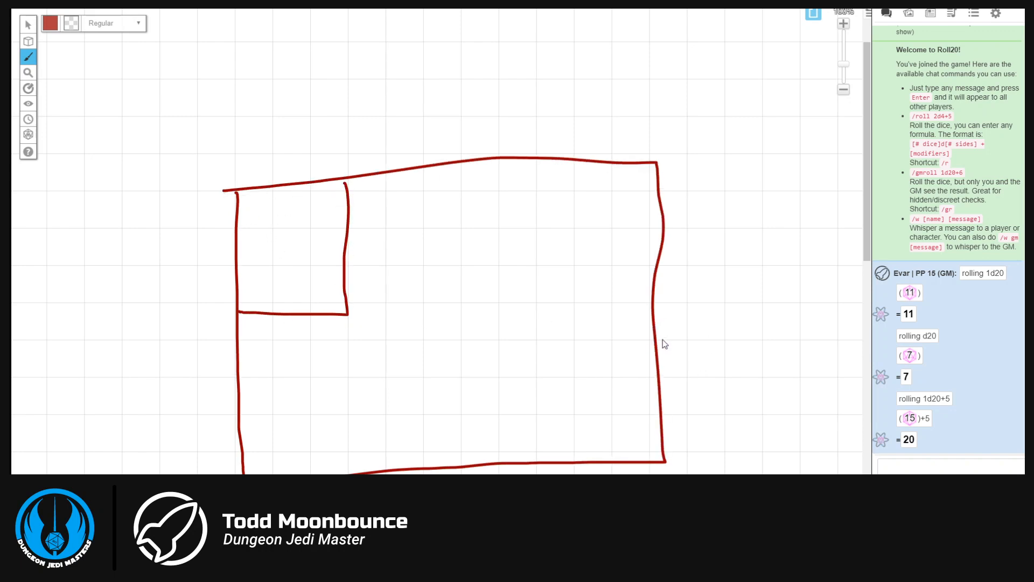
Sketch two short door marks across the room's right wall and a table-like shape against its lower wall.
left_click_drag(662, 337, 645, 338)
left_click_drag(665, 376, 636, 378)
left_click_drag(424, 416, 432, 457)
mouse_move(423, 413)
left_mouse_down()
mouse_move(520, 411)
mouse_move(534, 454)
left_mouse_up()
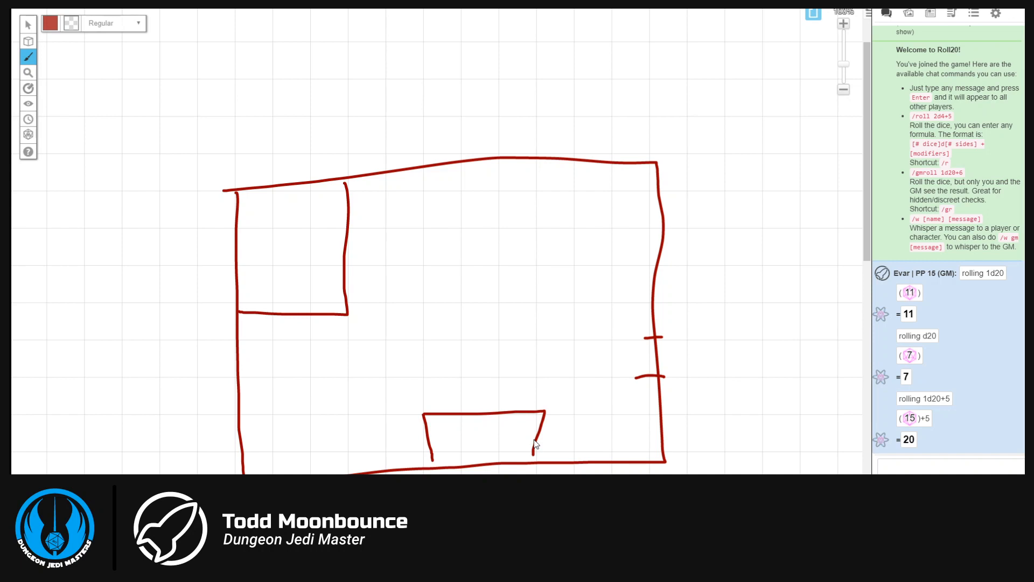
scroll(489, 329, "down", 1)
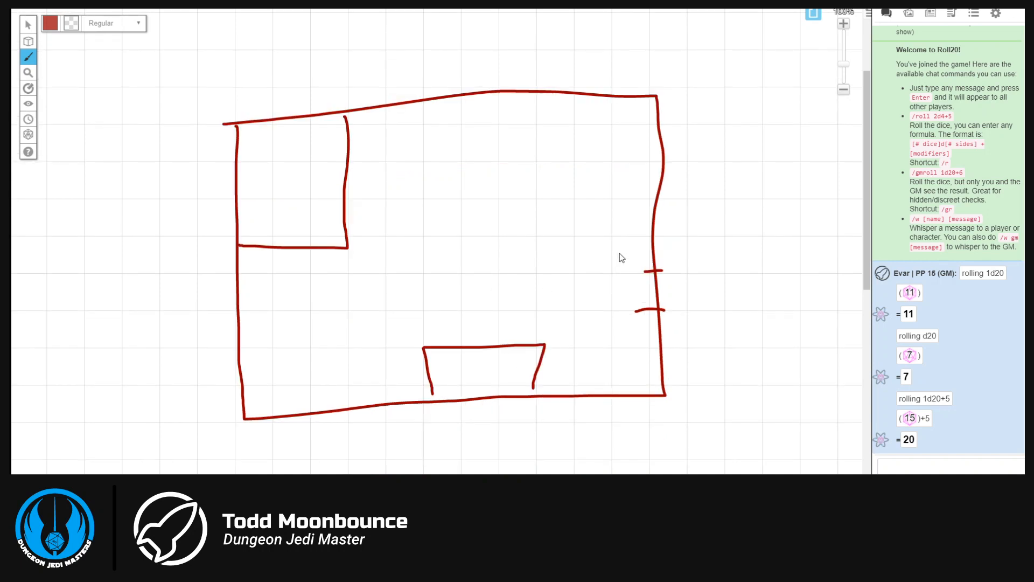
Place token_1 (38).png and a red-and-white trooper token from the art library inside the room, and undo the stray red stroke.
left_click(909, 14)
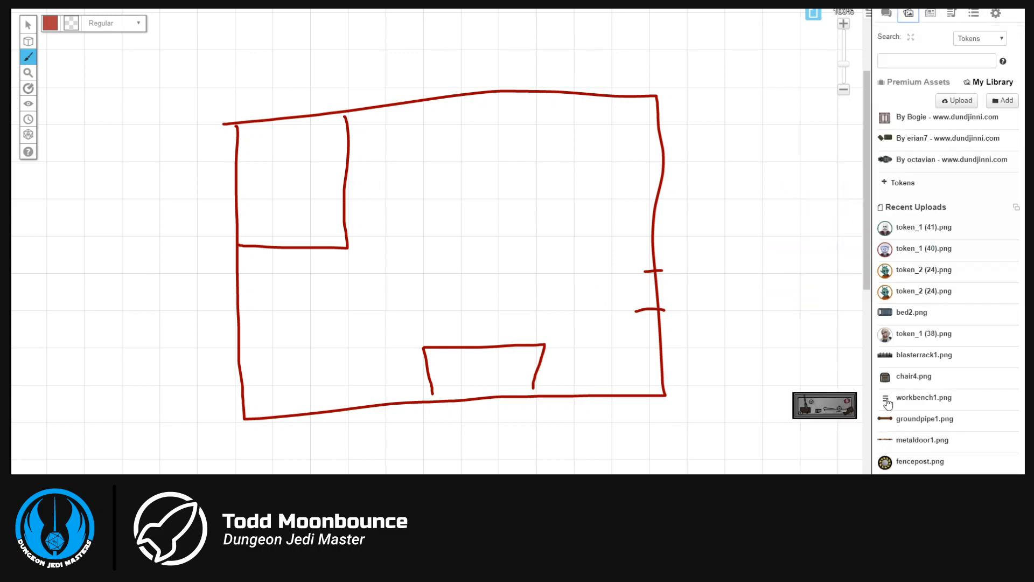
mouse_move(907, 338)
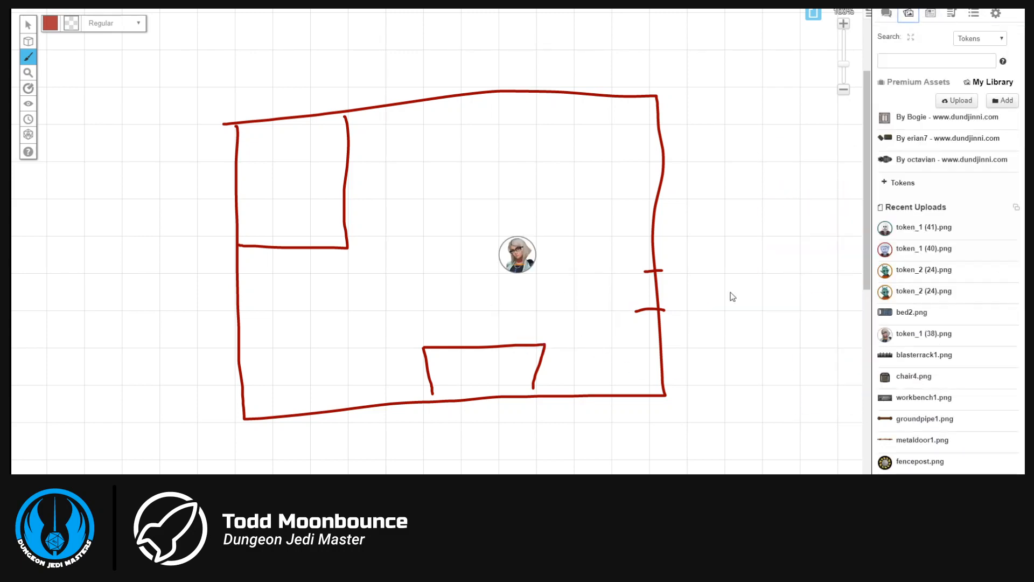
scroll(917, 404, "down", 10)
mouse_move(918, 326)
left_mouse_down()
mouse_move(519, 223)
mouse_move(517, 181)
mouse_move(551, 163)
left_mouse_up()
left_click(886, 13)
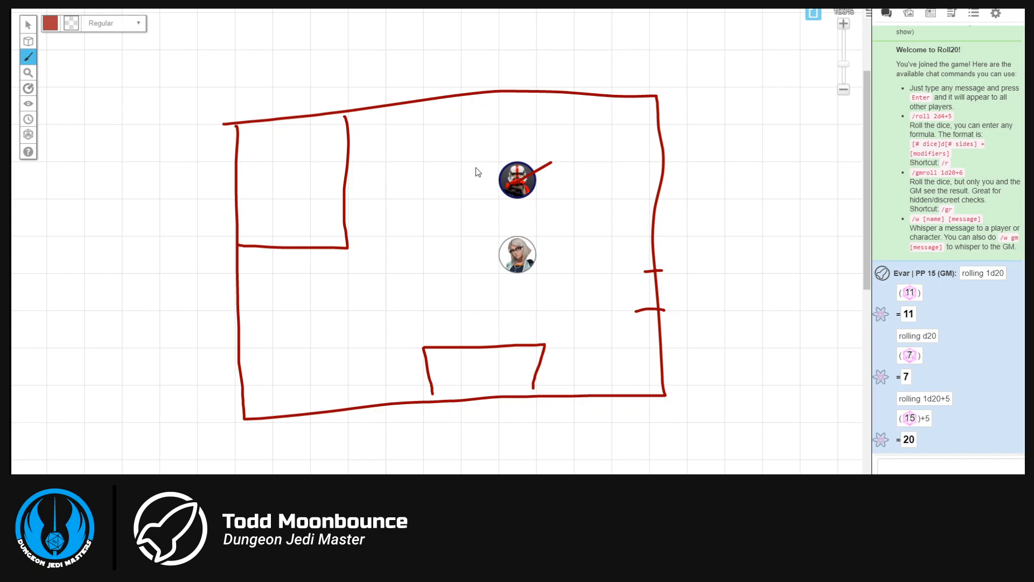
key("ctrl+z")
Switch to the Select tool and move the two tokens until they stand side by side in the room's upper half.
mouse_move(28, 57)
left_click(28, 25)
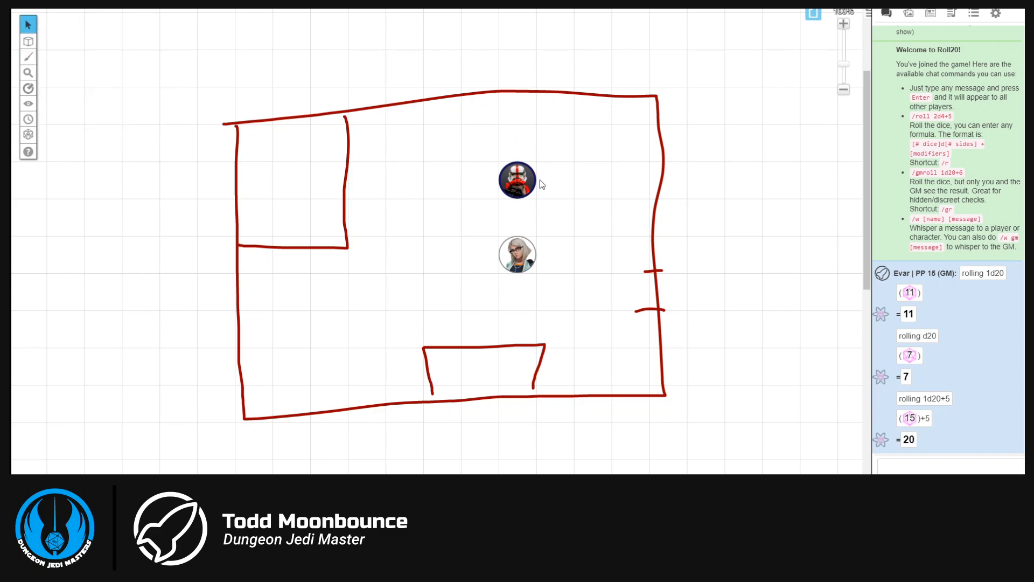
left_click_drag(517, 180, 479, 180)
left_click_drag(517, 254, 441, 292)
left_click_drag(487, 190, 562, 190)
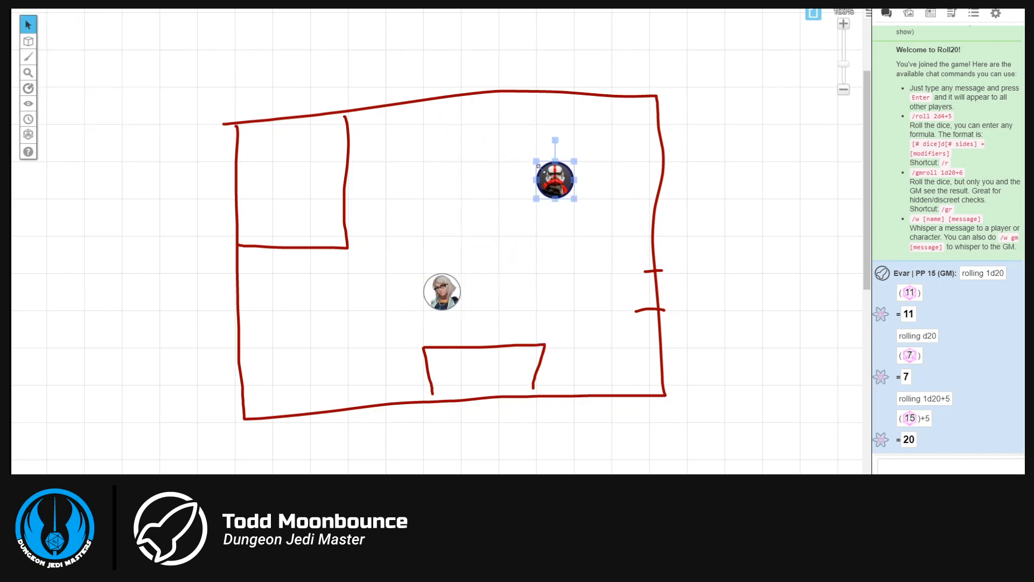
left_click_drag(457, 288, 458, 177)
left_click(540, 257)
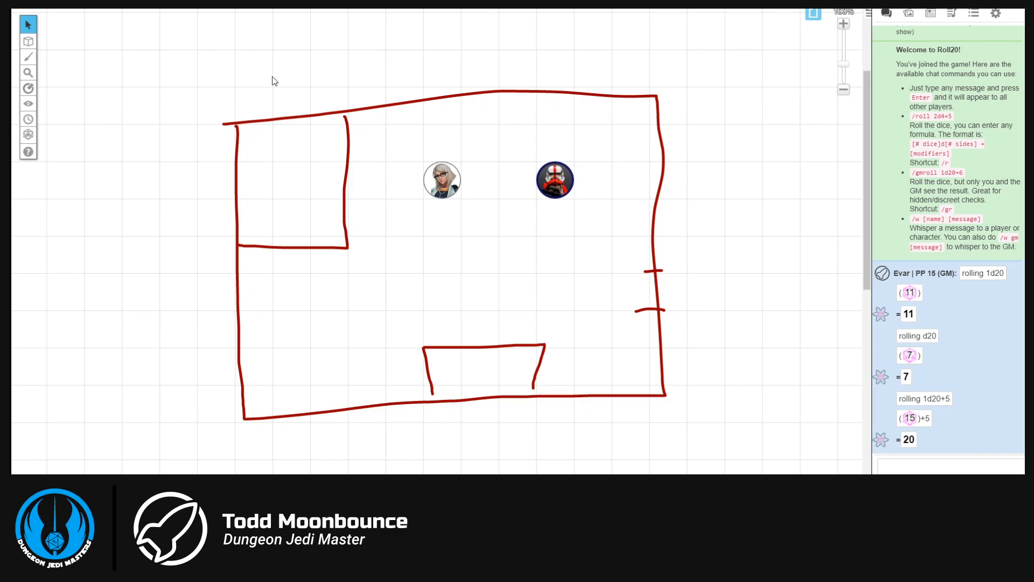
Move the white-haired character's token two squares down and the trooper token one square up.
left_click_drag(189, 78, 386, 287)
left_click(404, 276)
mouse_move(32, 43)
left_click_drag(451, 191, 450, 265)
left_click_drag(567, 174, 567, 137)
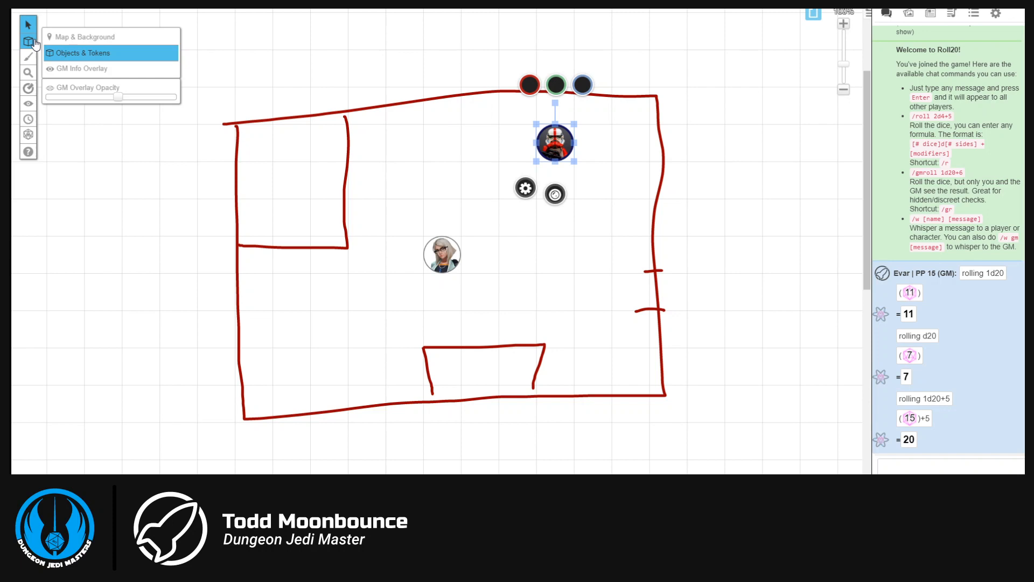
Compare the Map & Background and Objects & Tokens layers, and move the entire room drawing to the Map Layer.
left_click(81, 36)
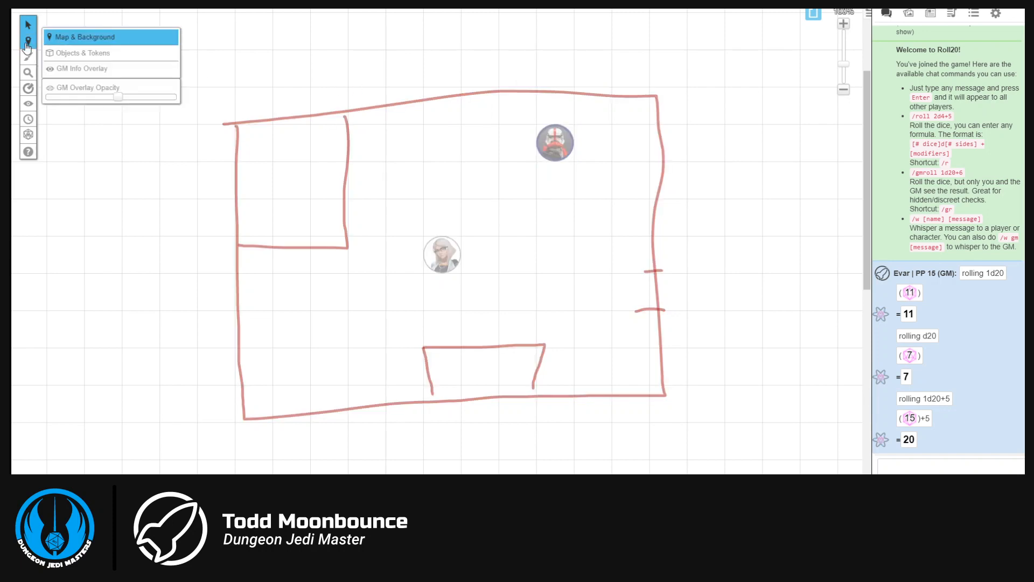
left_click(81, 52)
mouse_move(197, 75)
left_mouse_down()
mouse_move(389, 368)
mouse_move(747, 428)
left_mouse_up()
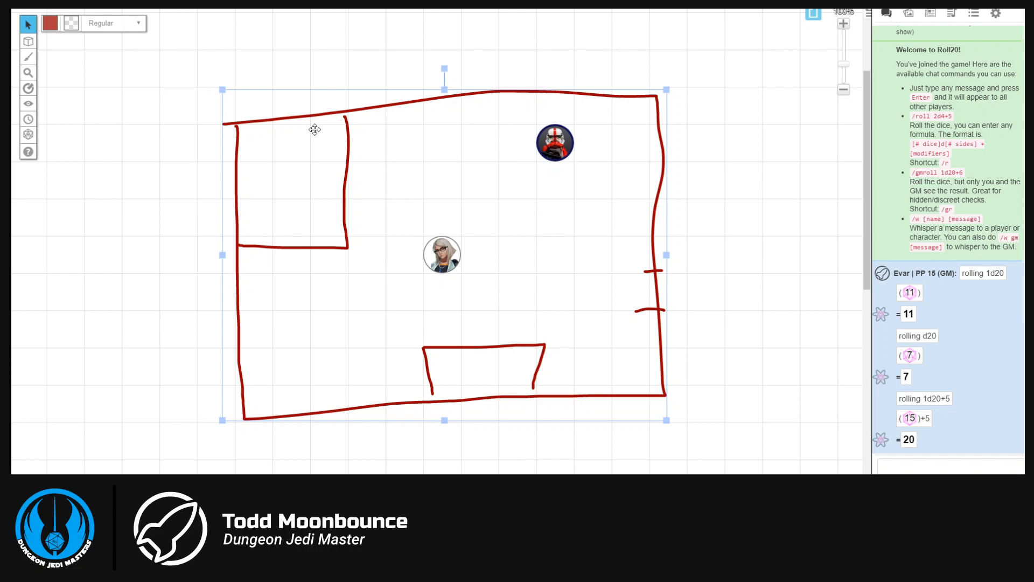
right_click(355, 114)
mouse_move(390, 108)
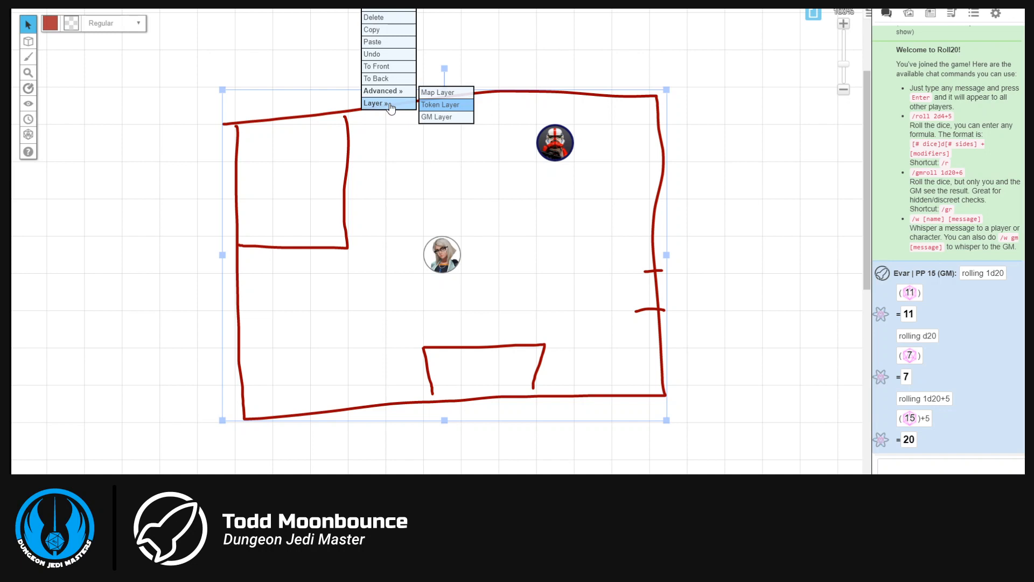
left_click(449, 93)
Try to select the room's walls from the token layer, and move the white-haired character's token two squares up and one right.
mouse_move(29, 41)
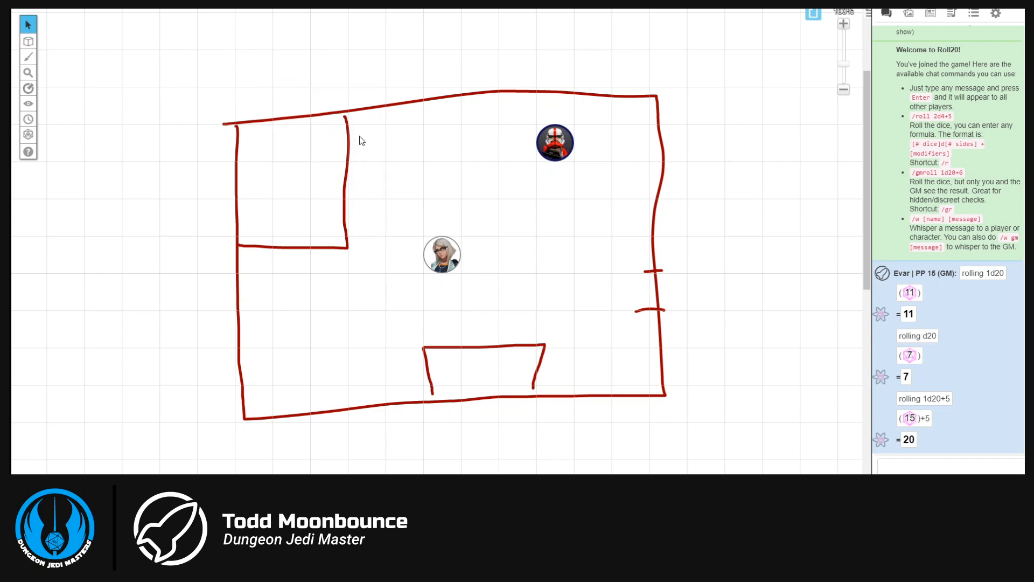
left_click_drag(382, 87, 214, 311)
left_click_drag(190, 92, 371, 323)
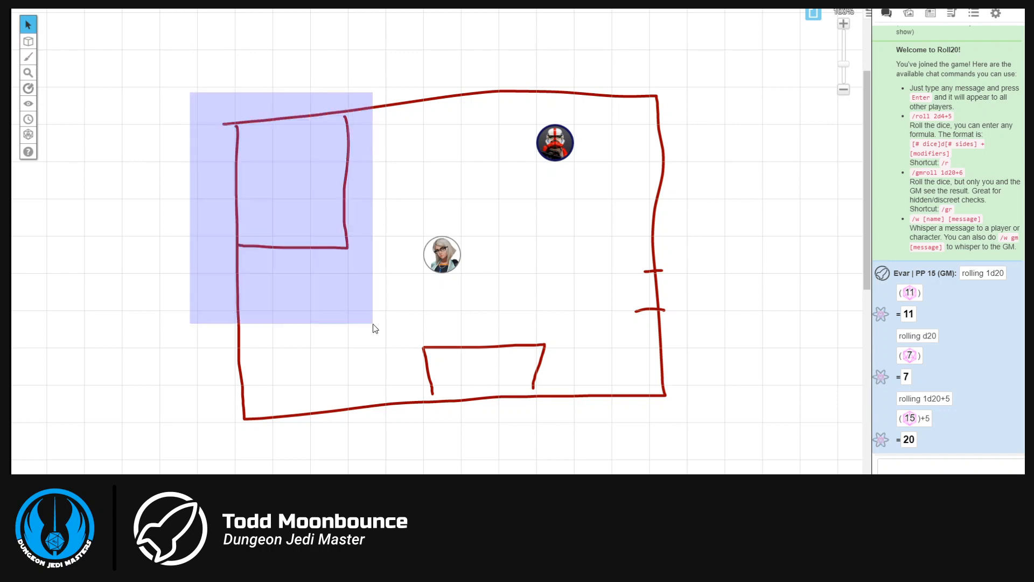
left_click_drag(209, 72, 372, 293)
left_click_drag(395, 54, 192, 295)
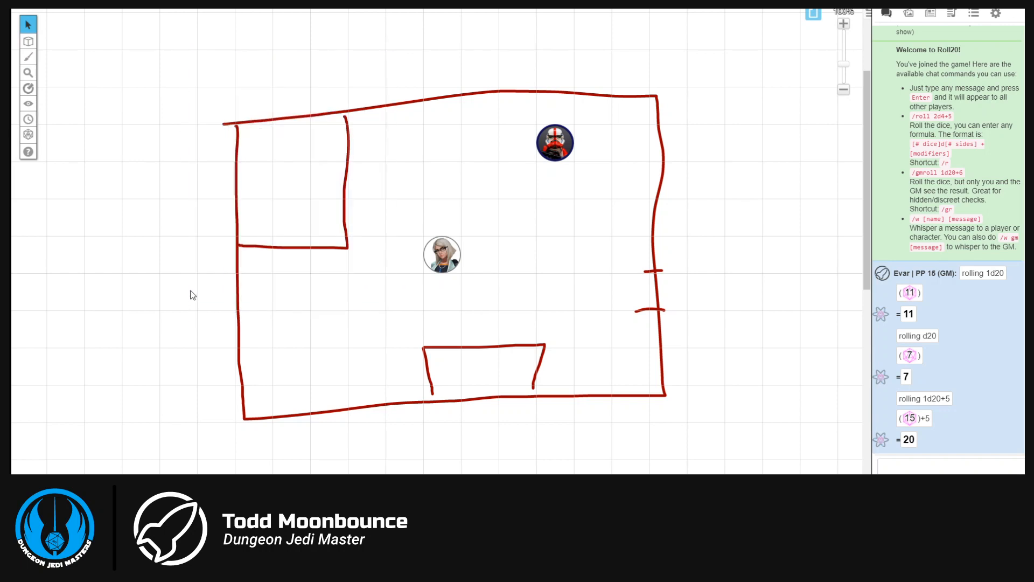
left_click_drag(455, 257, 478, 165)
left_click(266, 86)
Draw a dark red rectangle about two squares wide on the Map & Background layer, against the outside of the room's left wall.
mouse_move(28, 41)
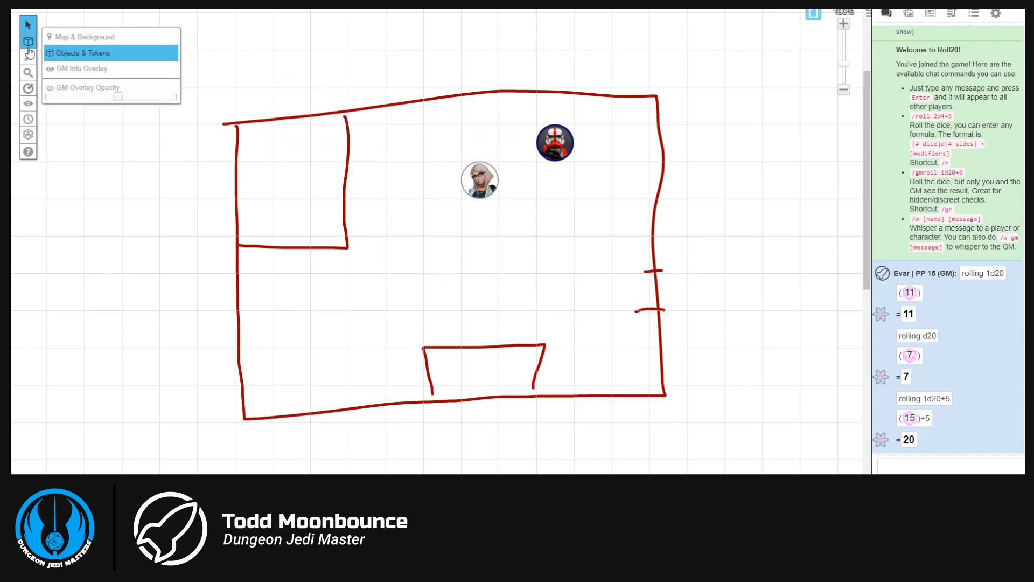
left_click(77, 38)
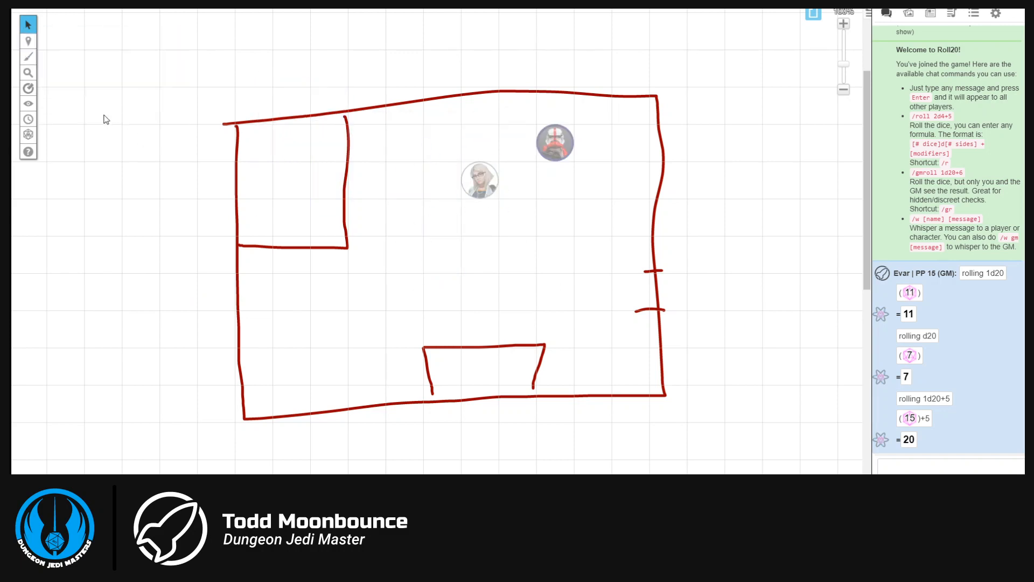
left_click(75, 58)
left_click_drag(156, 213, 239, 306)
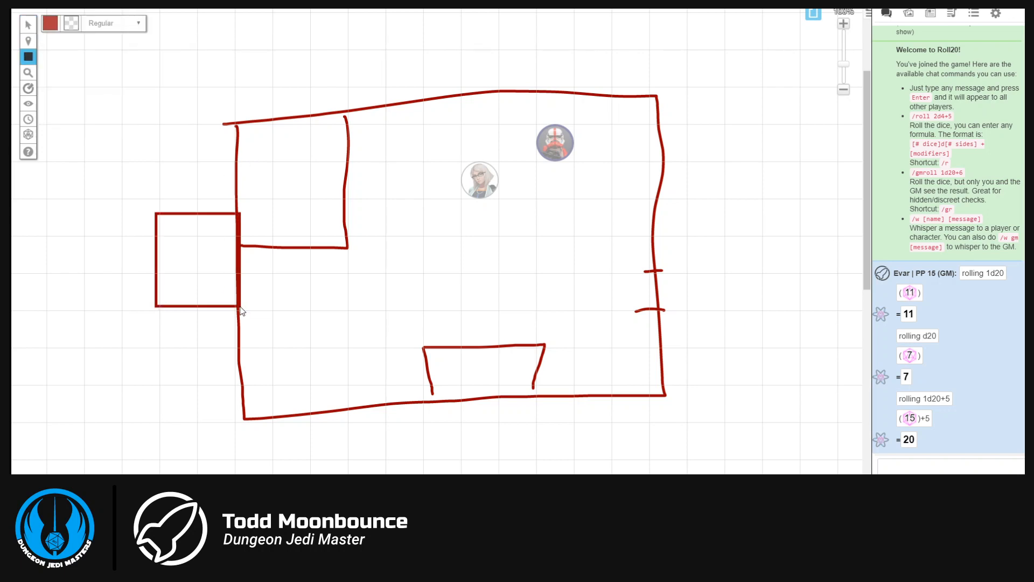
Draw three more dark red rectangles on the Map & Background layer, two across the room's bottom wall and one across its right wall.
left_click_drag(293, 349, 410, 451)
left_click_drag(519, 347, 637, 468)
left_click_drag(631, 216, 739, 309)
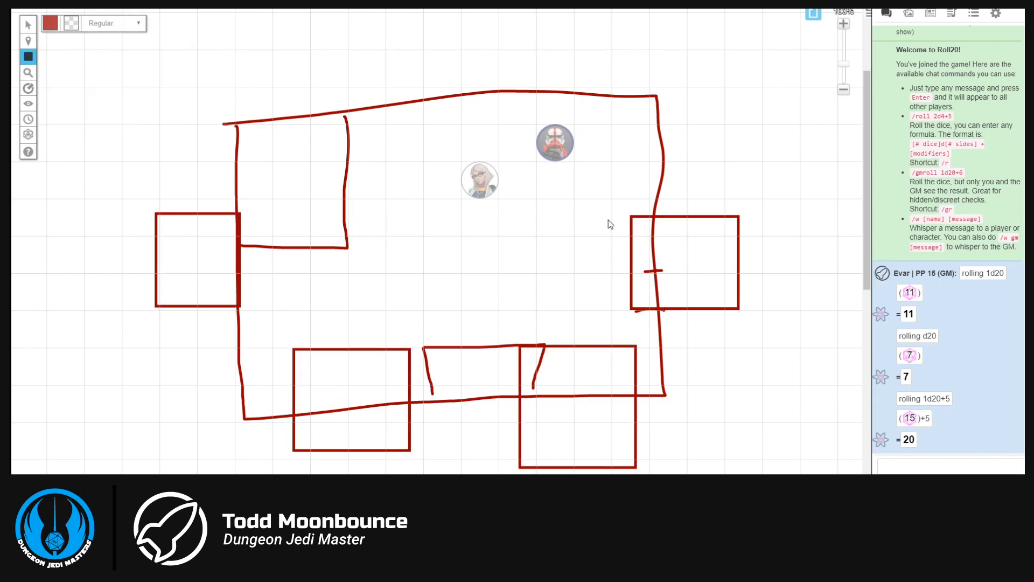
Draw a tiny square above the room and a tall rectangle in its middle on the Objects & Tokens layer.
mouse_move(32, 43)
left_click(68, 53)
left_click(270, 63)
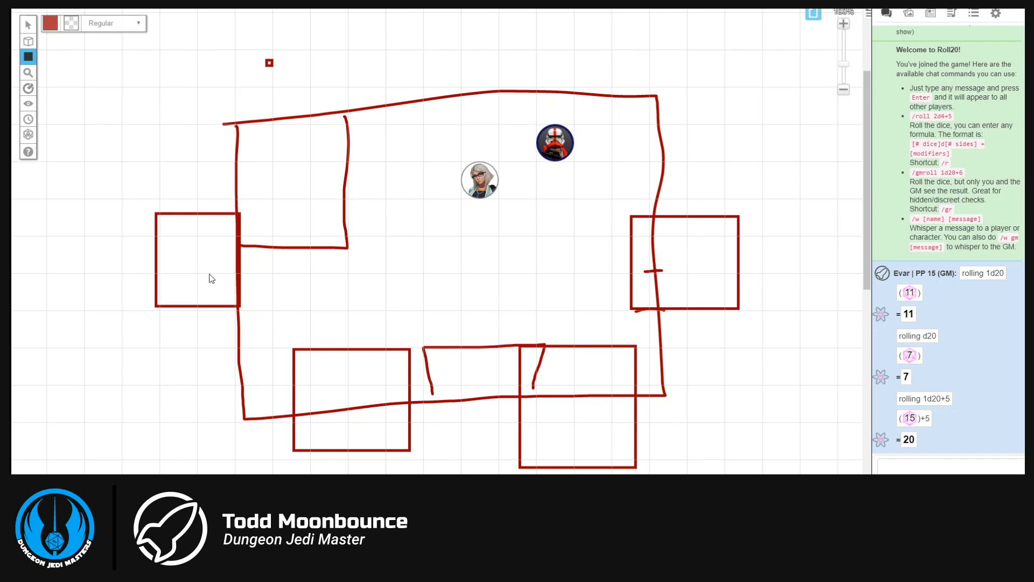
left_click_drag(484, 182, 374, 342)
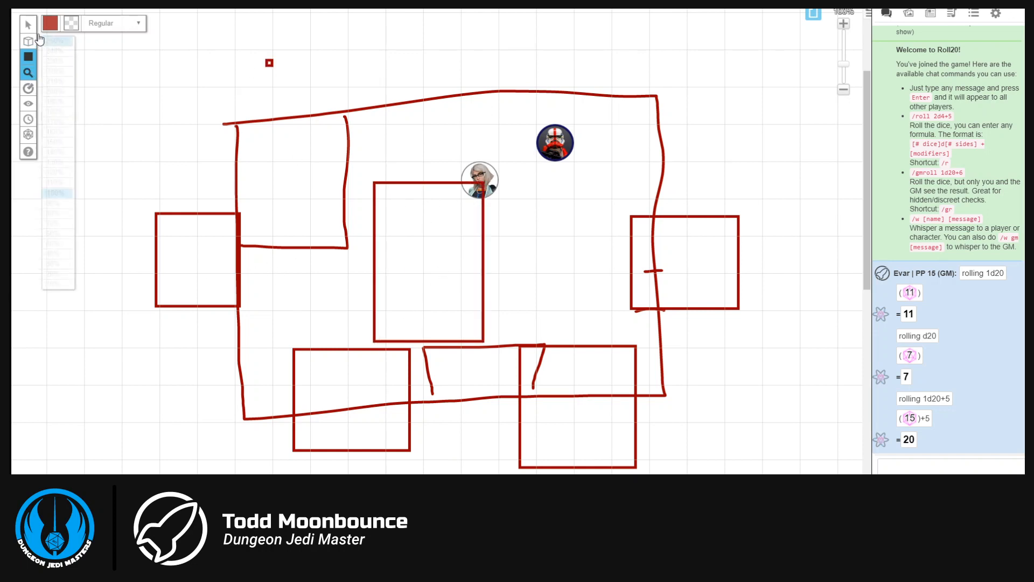
Delete the tall rectangle in the middle of the room and the tiny square above the room.
left_click(28, 24)
left_click_drag(388, 161, 416, 195)
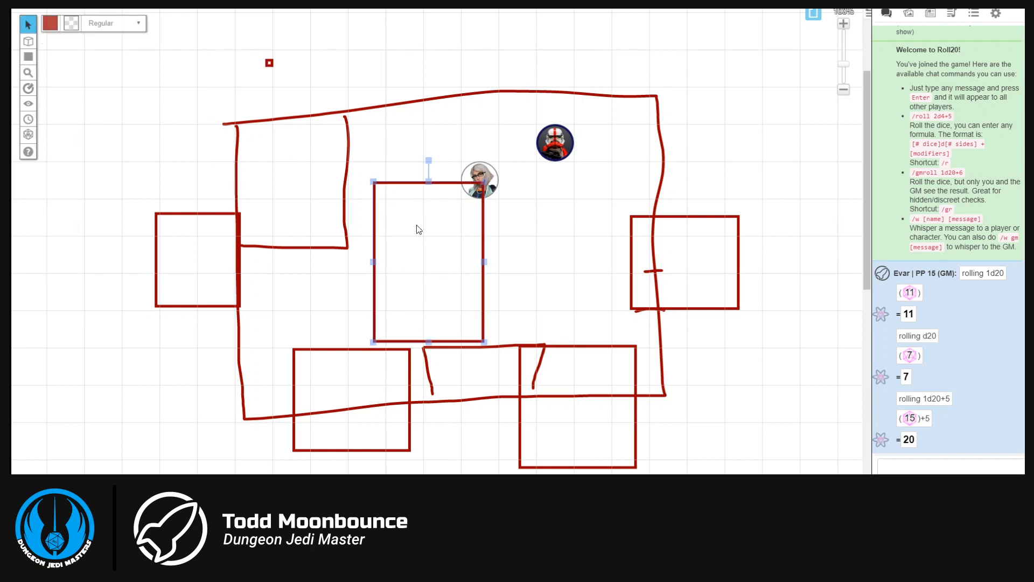
key("Delete")
left_click(269, 63)
key("Delete")
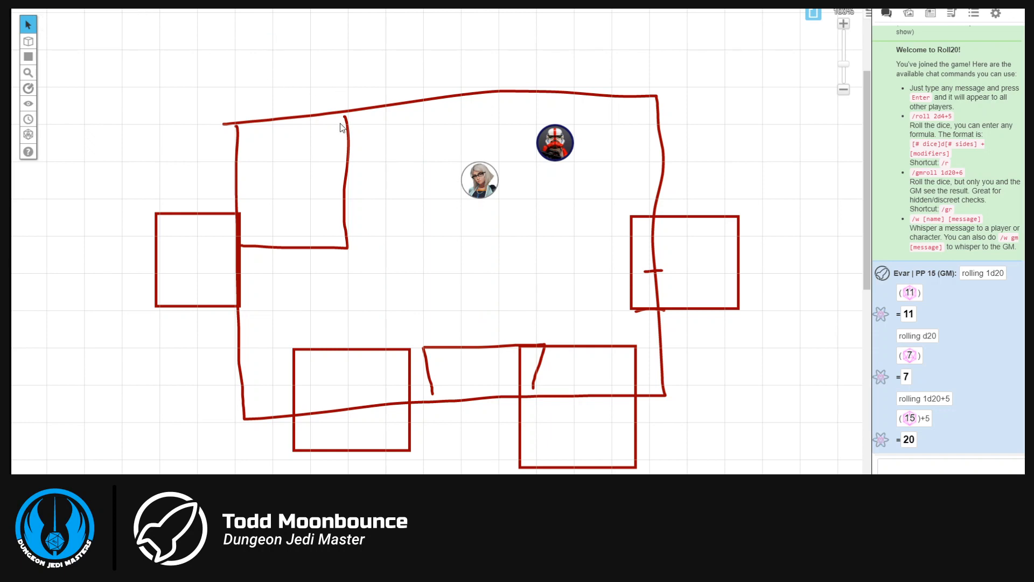
Move the white-haired character's token two squares left and one down, and look at the GM Info Overlay layer before returning to Objects & Tokens.
left_click_drag(478, 181, 404, 217)
left_click(515, 270)
mouse_move(33, 42)
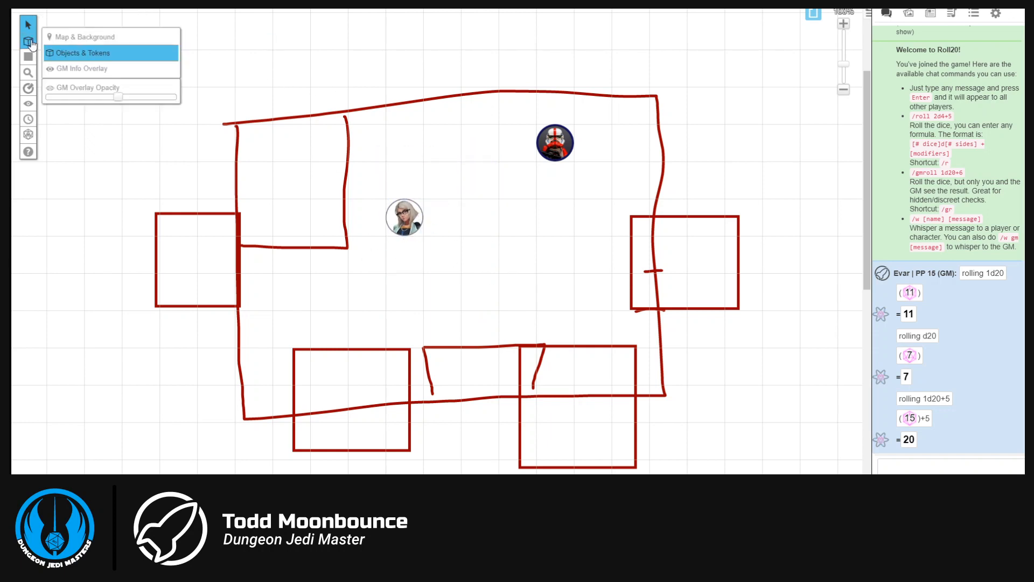
left_click(88, 74)
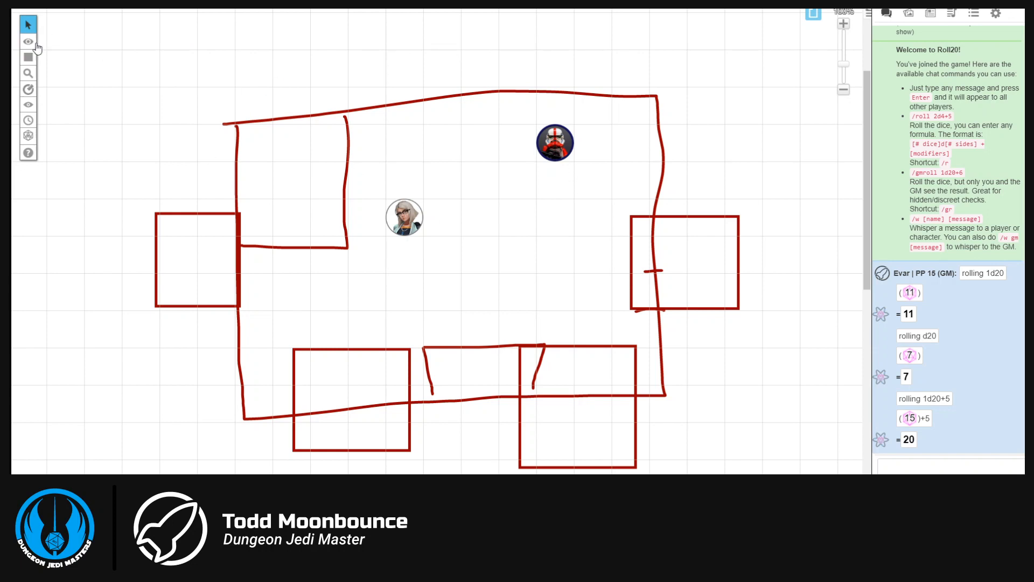
mouse_move(34, 43)
left_click(81, 52)
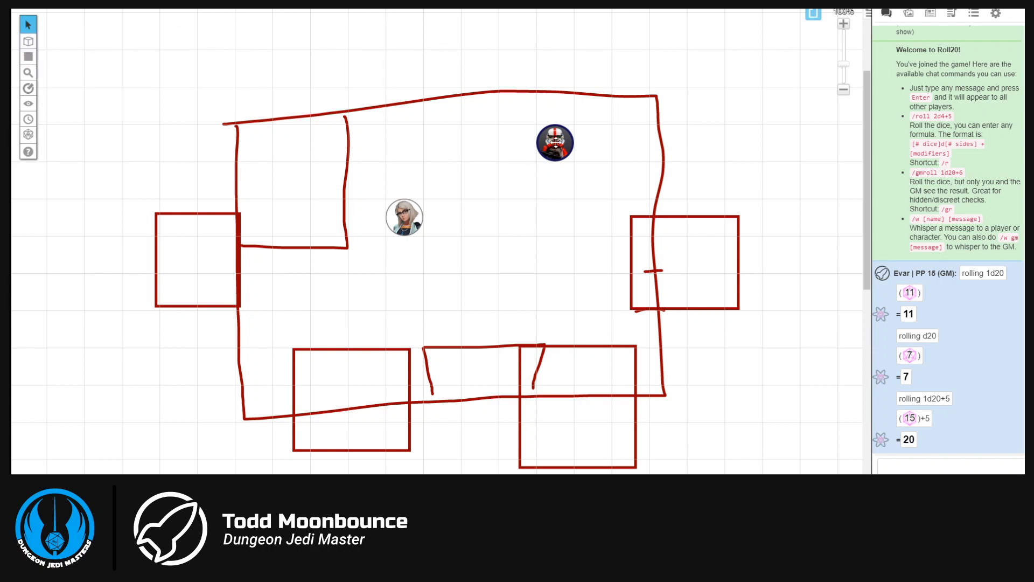
Move the trooper token to the GM Layer and the white-haired character's token three squares down and one left.
left_click(556, 142)
right_click(556, 142)
mouse_move(588, 140)
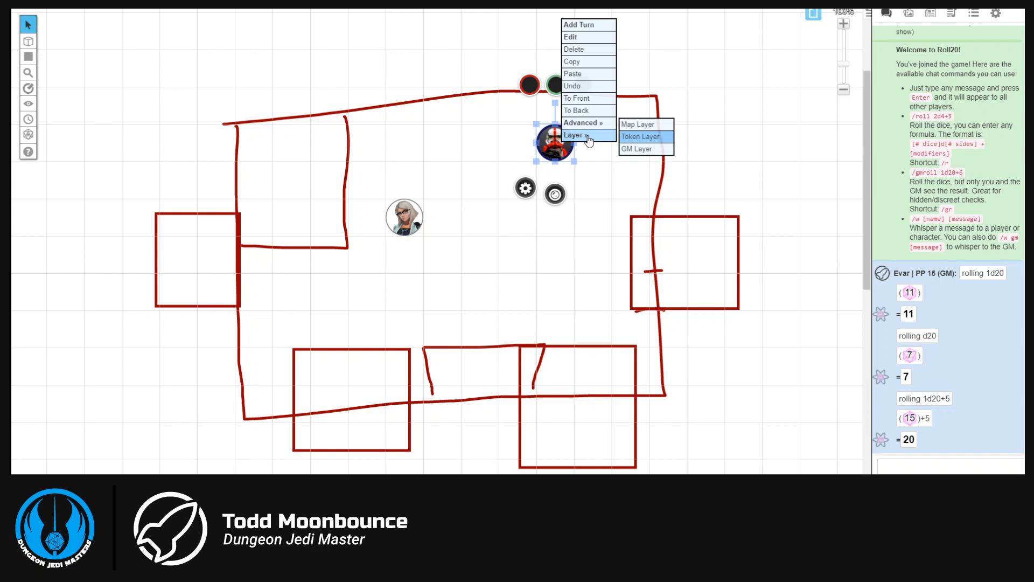
left_click(633, 149)
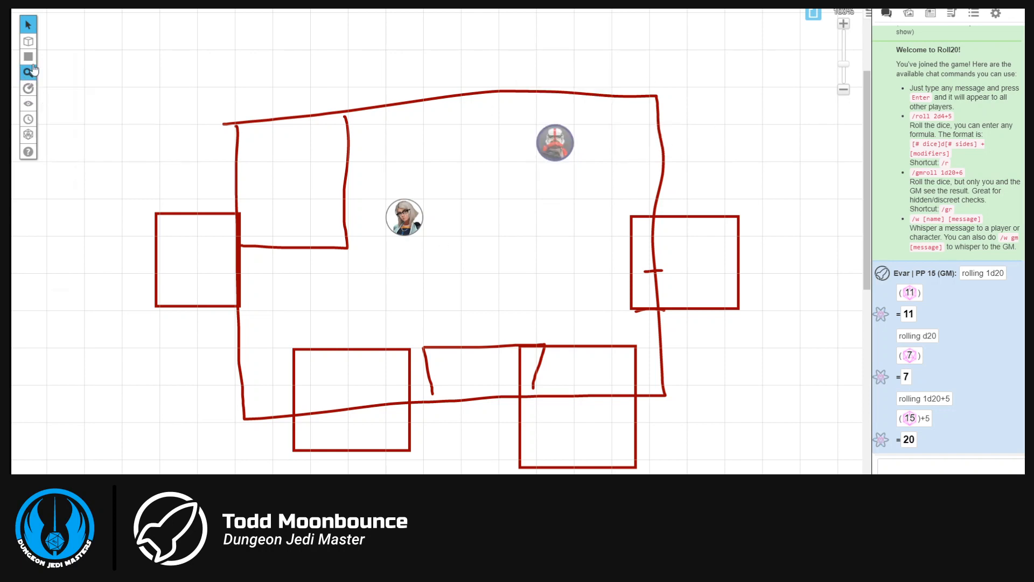
left_click_drag(410, 221, 366, 326)
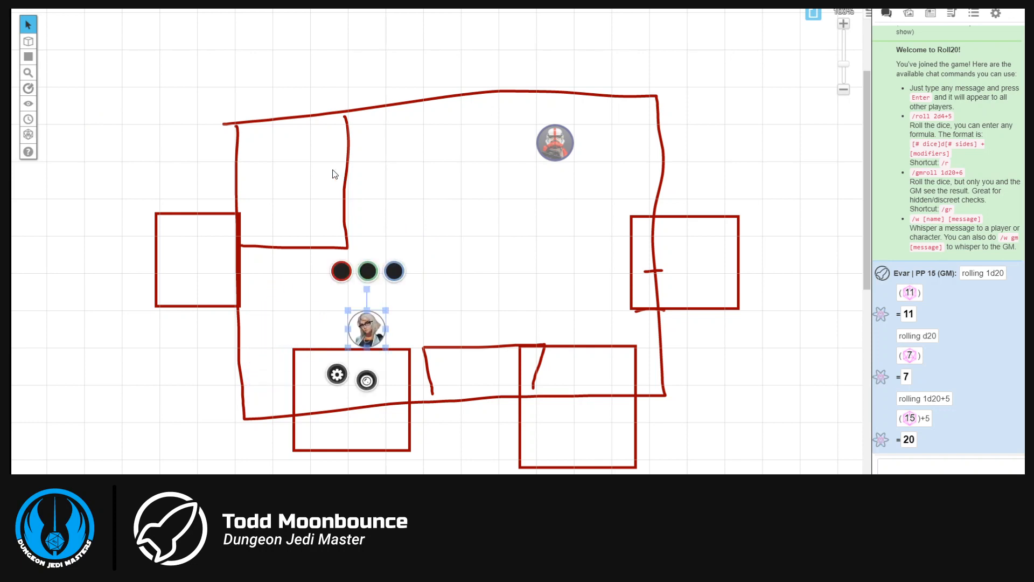
Send the trooper token from the GM Info Overlay back to the Token Layer, and return to the Objects & Tokens layer.
mouse_move(33, 42)
left_click(84, 76)
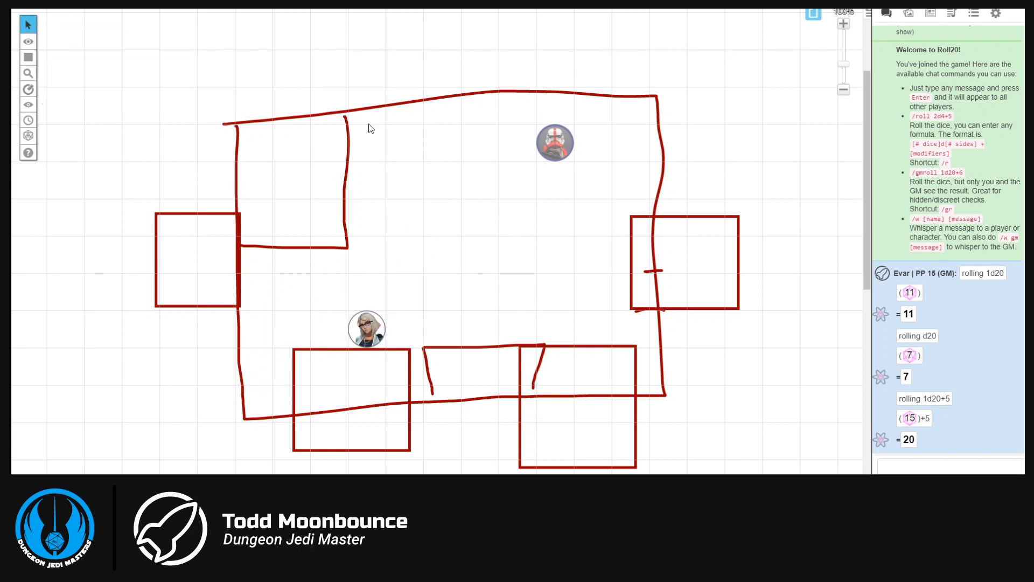
left_click(555, 141)
right_click(556, 149)
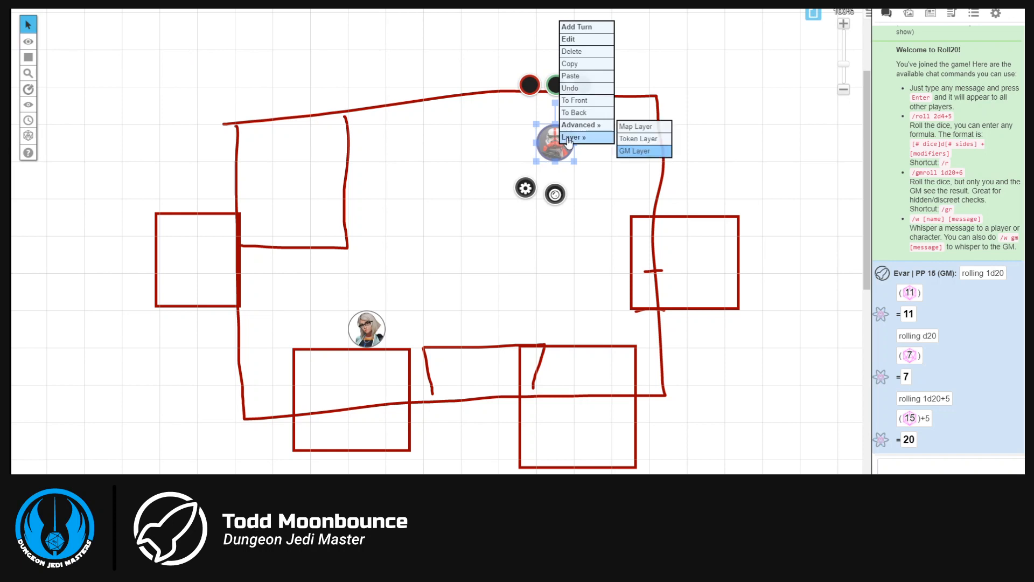
left_click(644, 150)
mouse_move(32, 45)
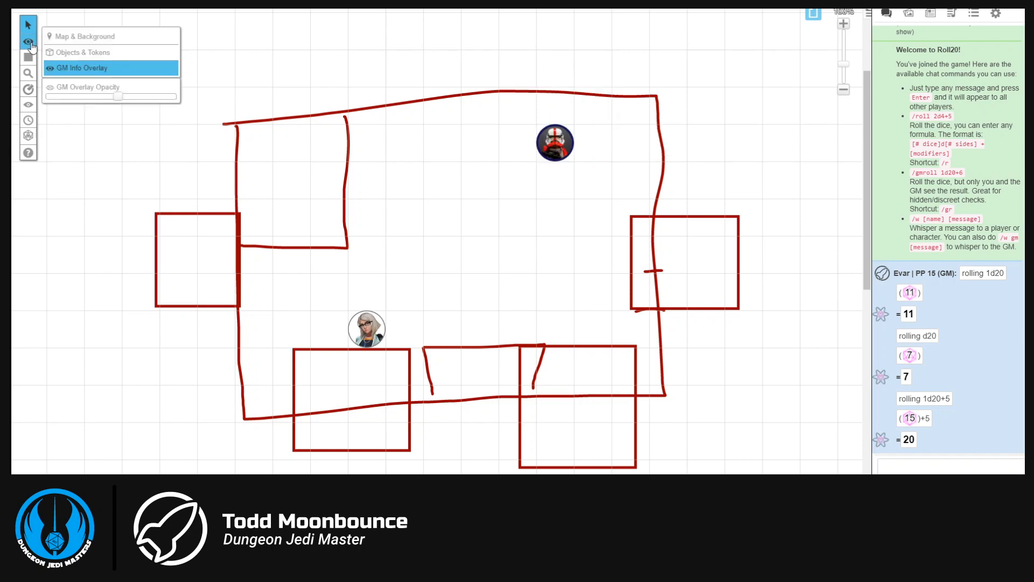
left_click(81, 52)
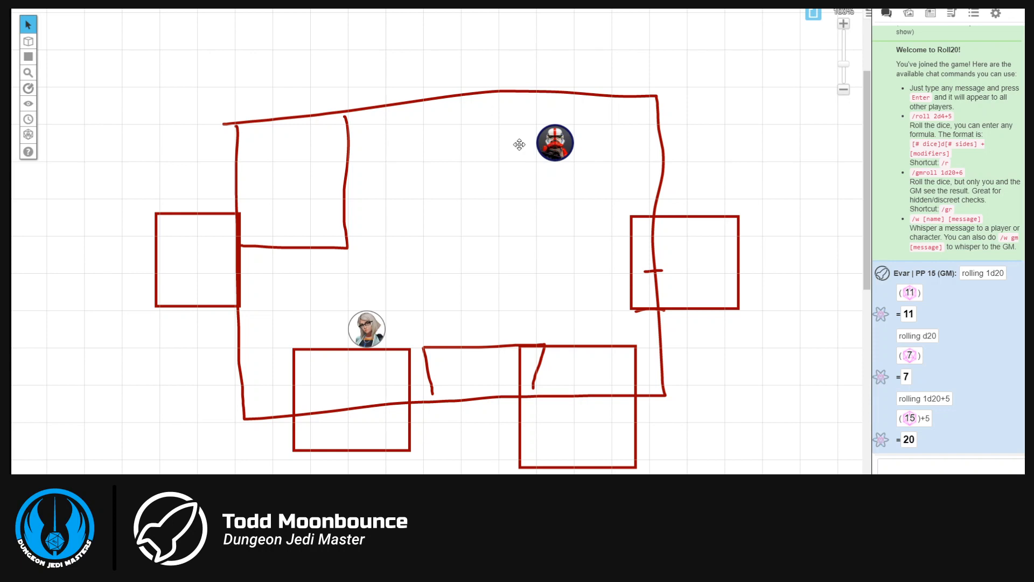
Pan and zoom around the map to examine the room and the empty grid surrounding it.
mouse_move(28, 43)
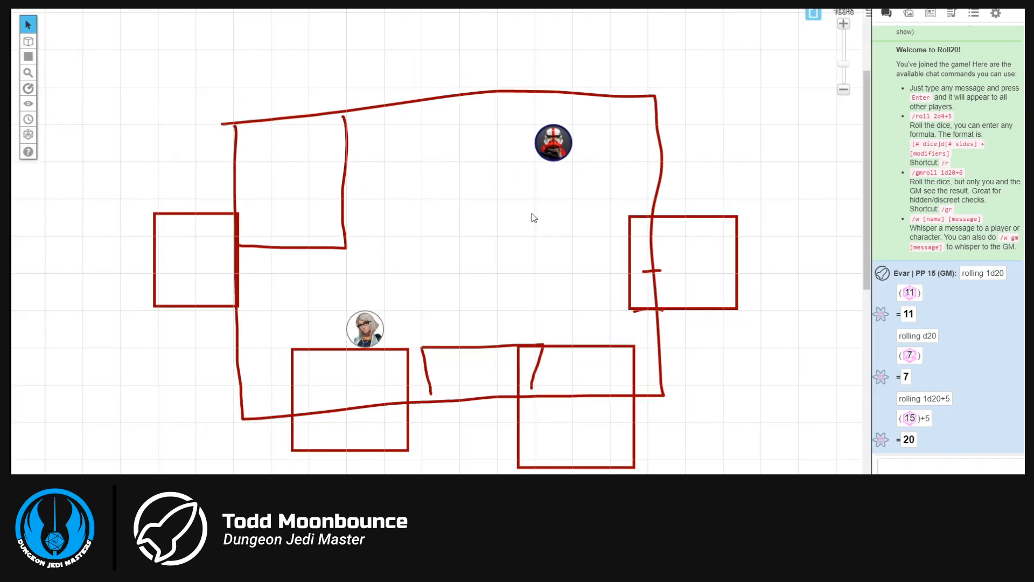
scroll(483, 181, "down", 5)
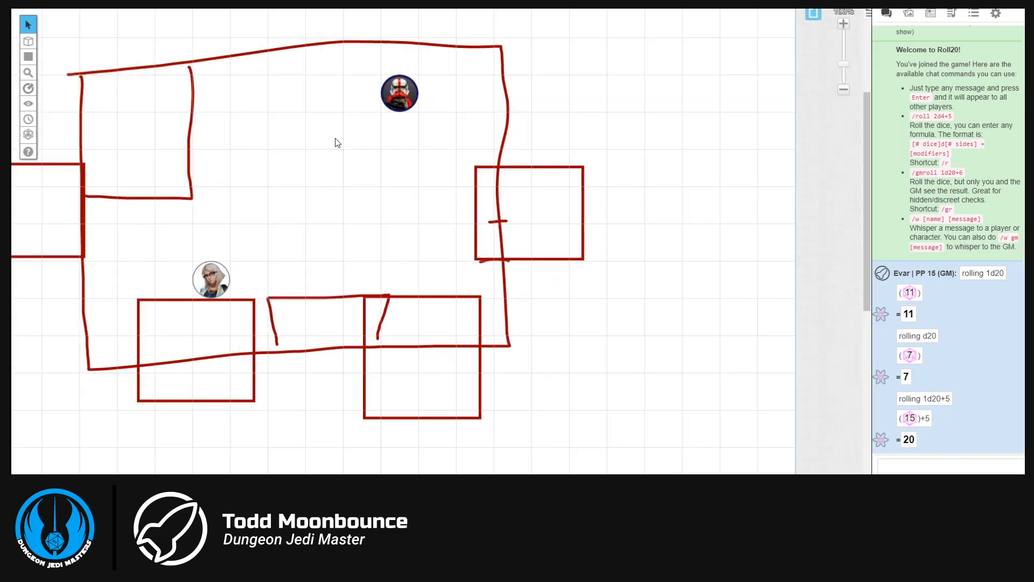
scroll(335, 143, "up", 5)
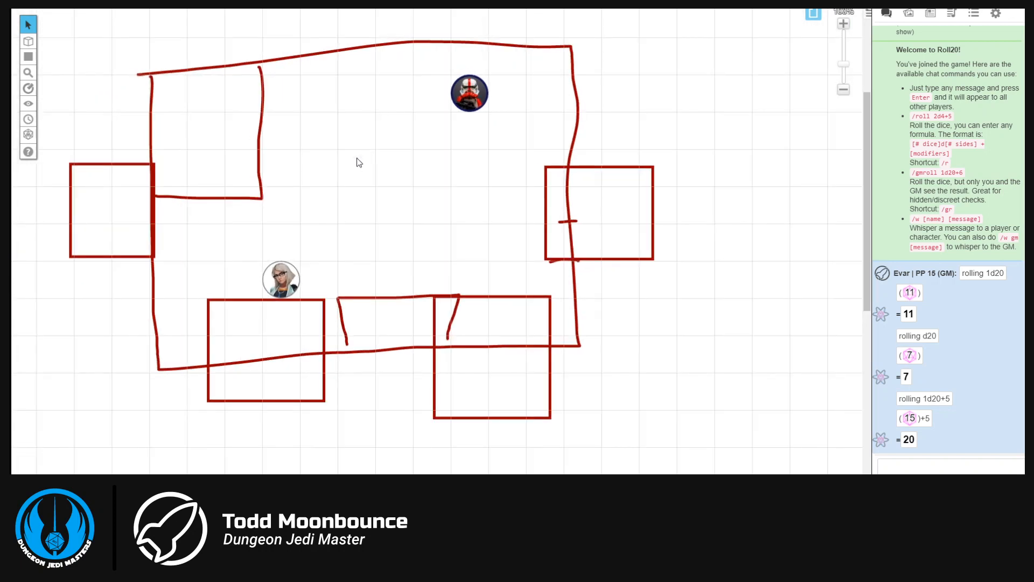
left_click_drag(267, 152, 383, 162)
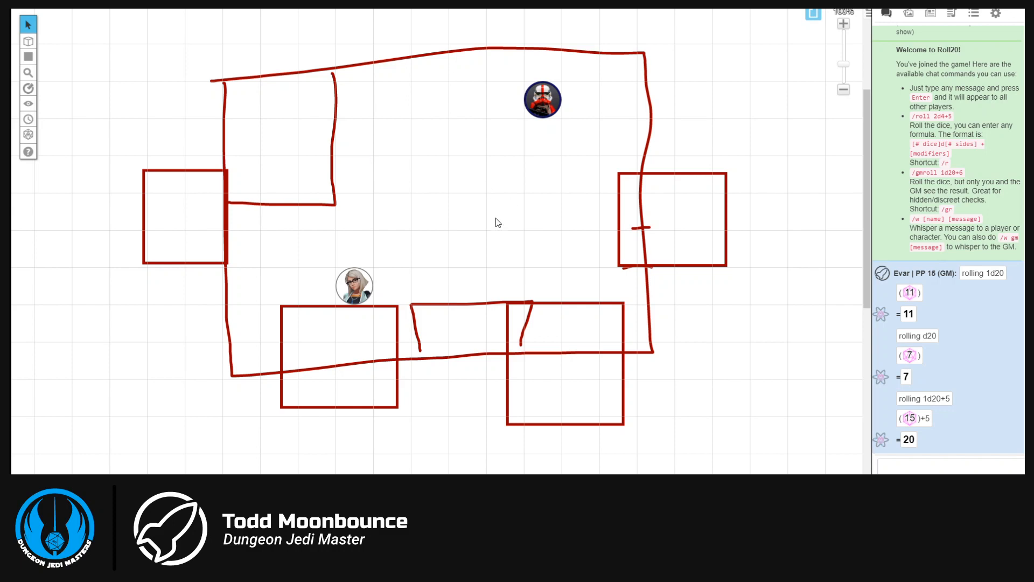
left_click(278, 132)
left_click(278, 133)
left_click(279, 133)
scroll(543, 225, "down", 4)
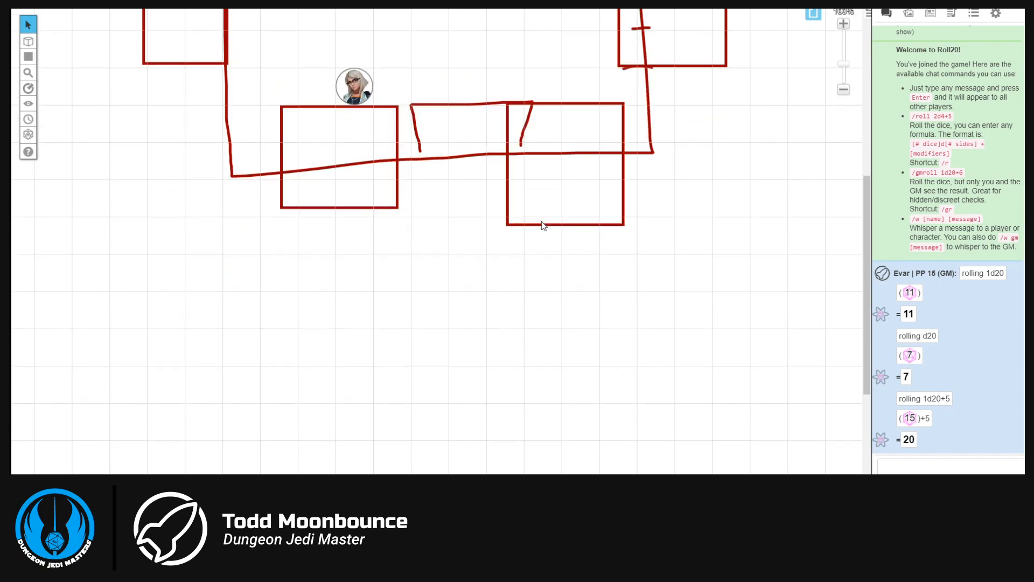
scroll(543, 225, "down", 4)
scroll(543, 225, "up", 5)
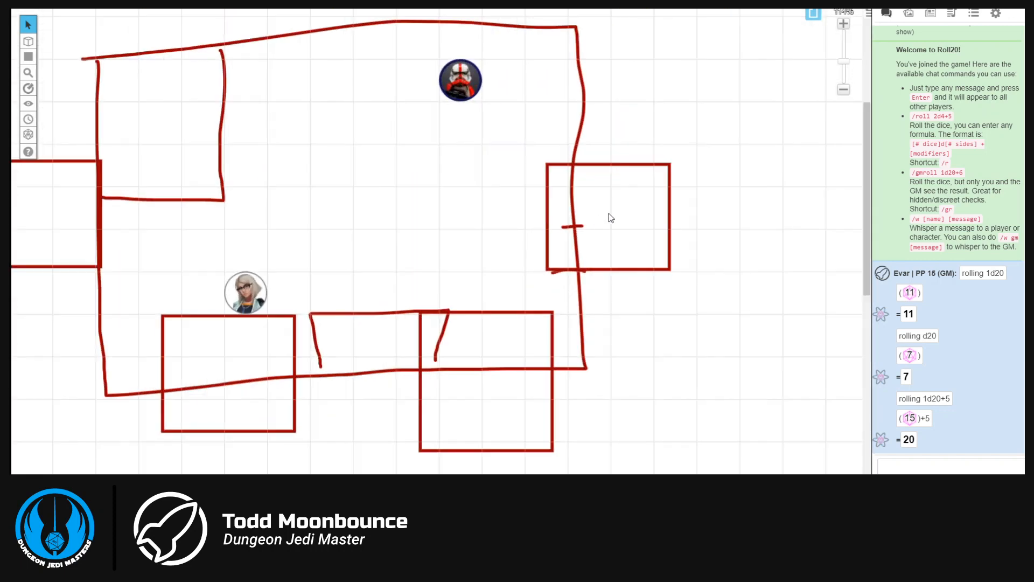
scroll(244, 161, "right", 2)
scroll(244, 161, "down", 8)
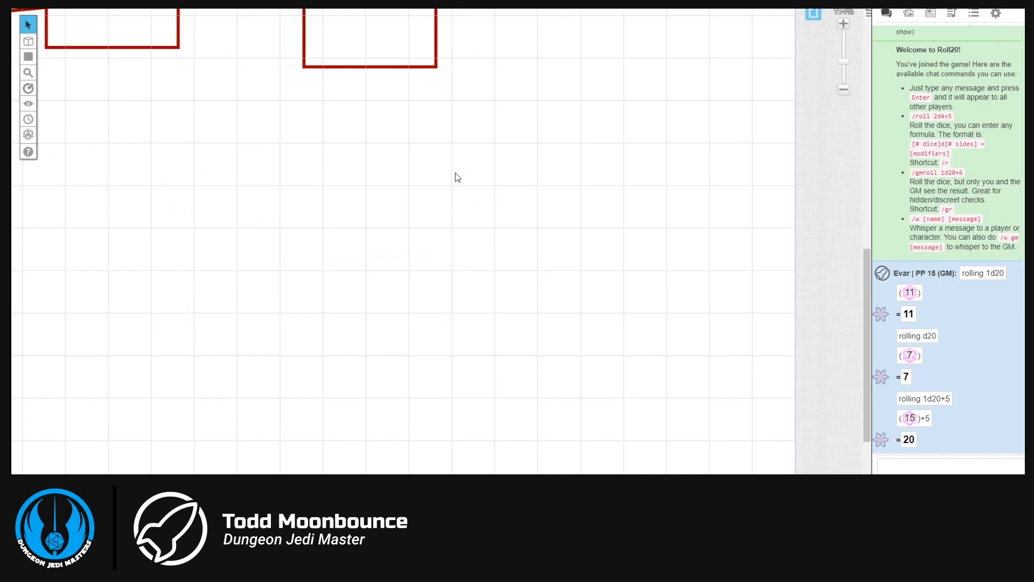
scroll(474, 242, "up", 3)
scroll(474, 242, "left", 1)
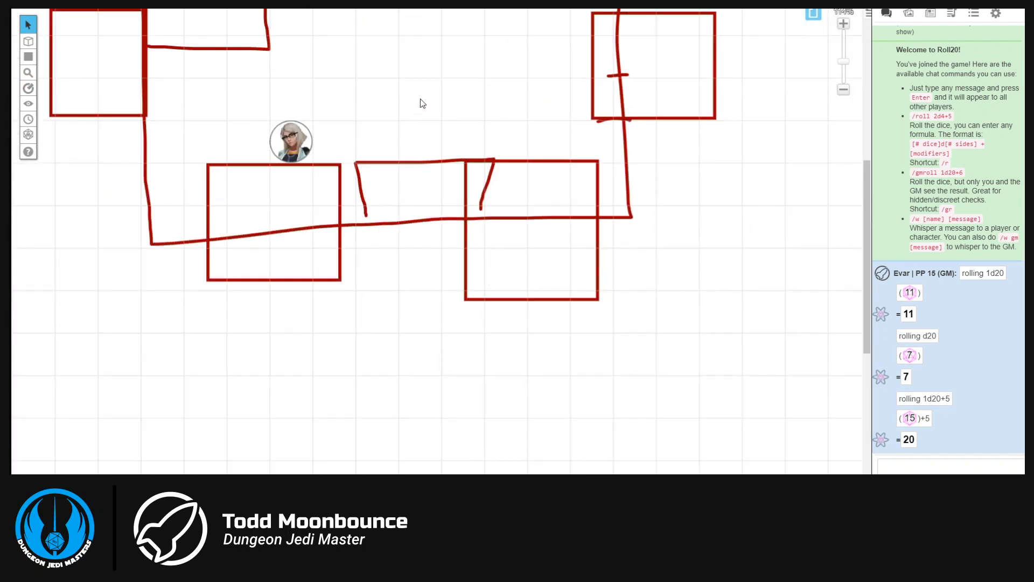
Ping two spots on the map so that the view centres on each of them.
left_click(529, 210, "shift")
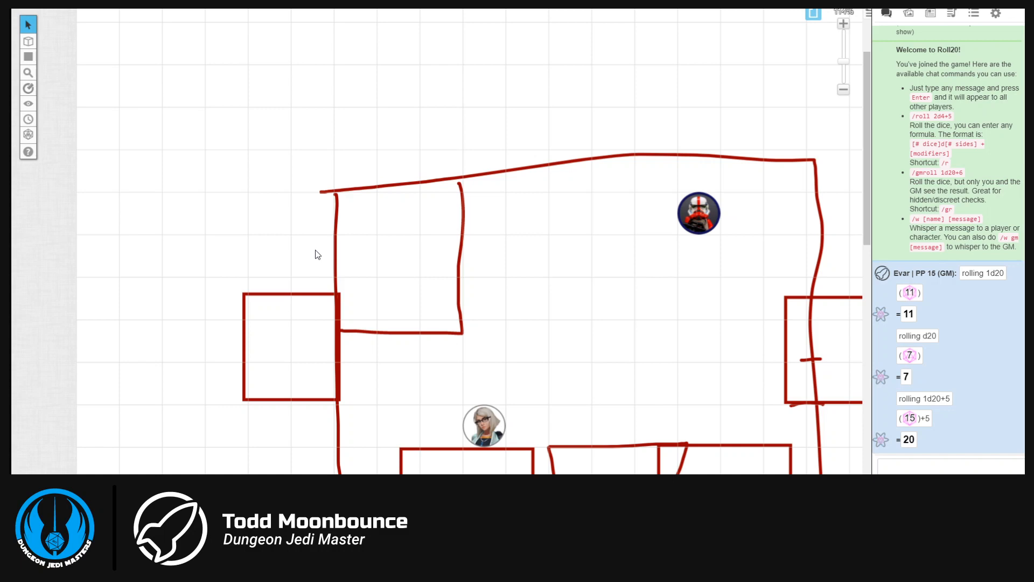
left_click(278, 356, "shift")
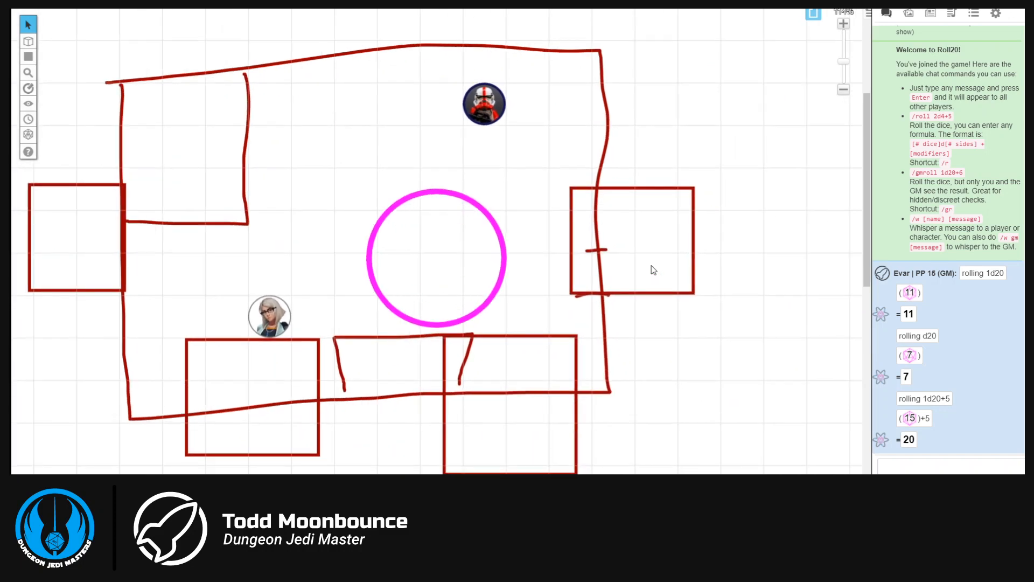
Measure distances from the white-haired character's token across the room, adding waypoints to the measured path.
left_click(29, 93)
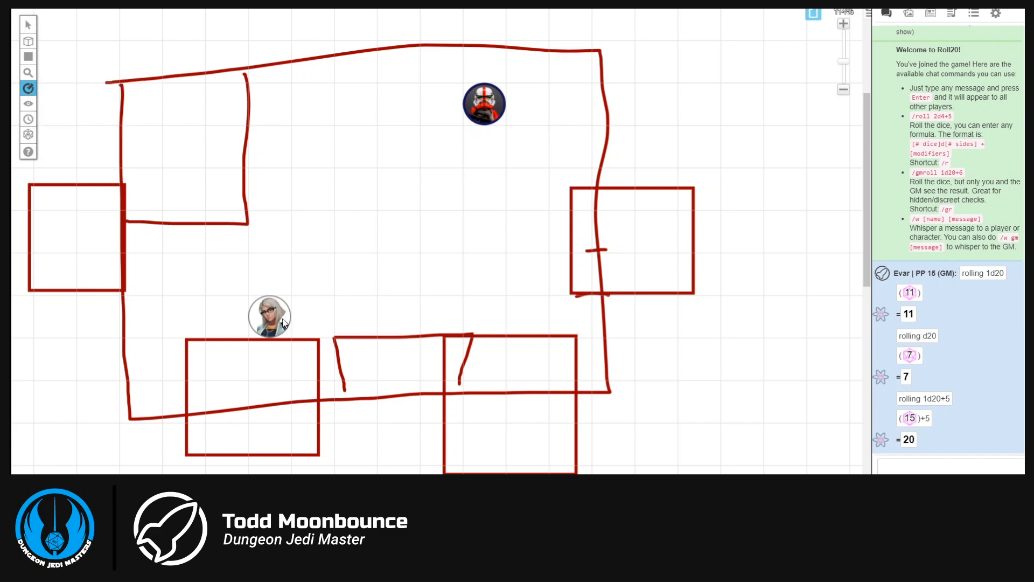
left_click_drag(282, 311, 458, 226)
left_click_drag(271, 318, 445, 140)
key("space")
key("space")
left_click_drag(270, 274, 674, 363)
Measure with corner snapping and from the white-haired character's token with no snapping, and set the ruler back to Snap to center.
mouse_move(34, 89)
left_click(63, 97)
left_click_drag(293, 298, 518, 167)
left_click(70, 116)
left_click_drag(268, 317, 186, 205)
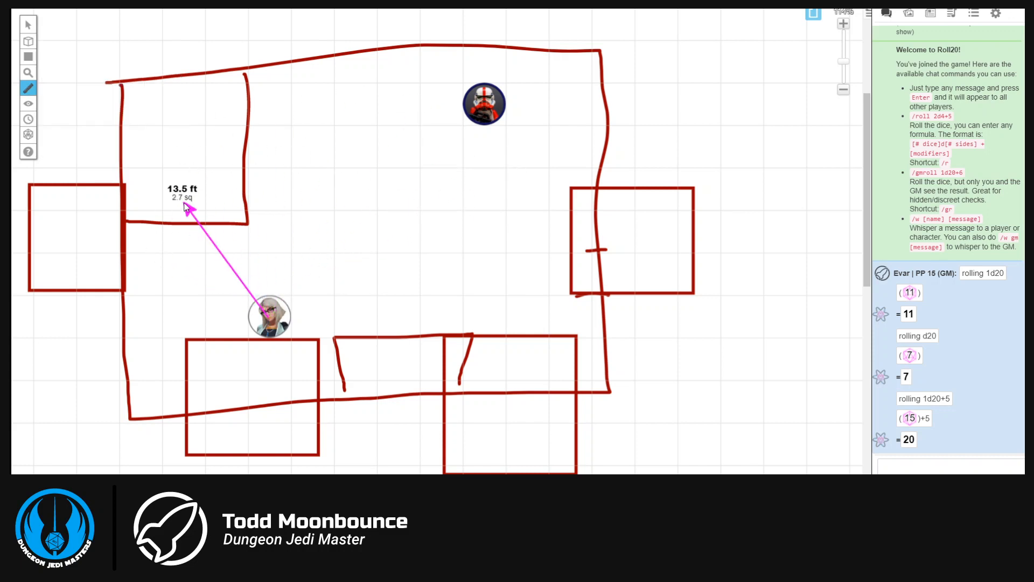
mouse_move(30, 94)
left_click(75, 83)
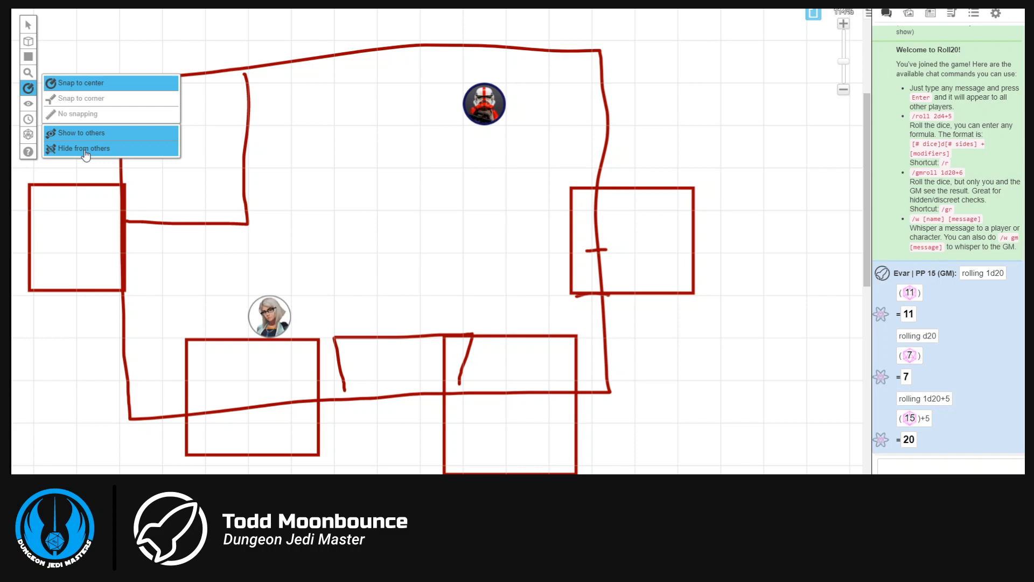
Hide an area across the right wall of the room's upper-left chamber, and turn on Fog of War for the page.
mouse_move(30, 107)
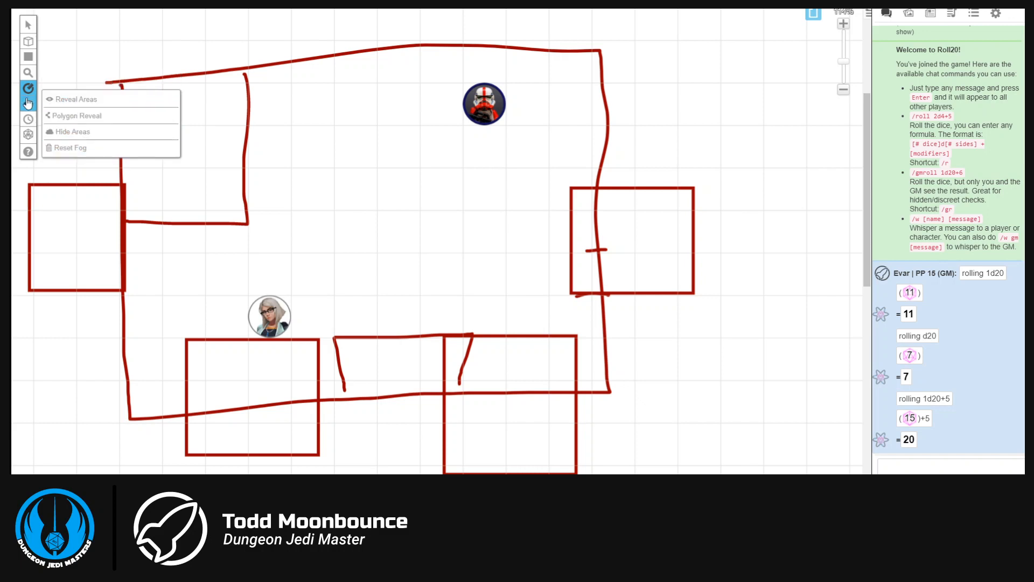
left_click(30, 107)
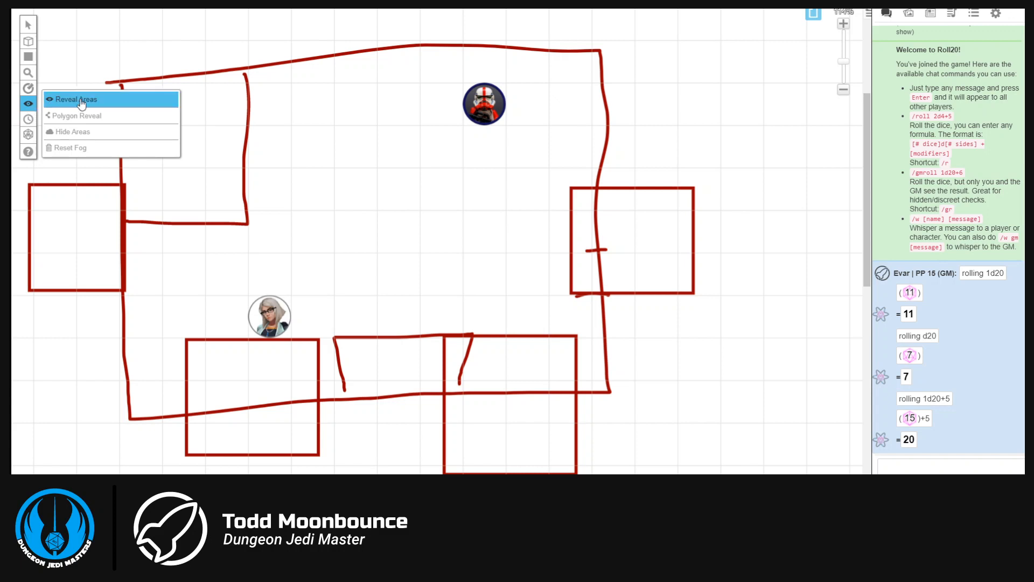
left_click(84, 135)
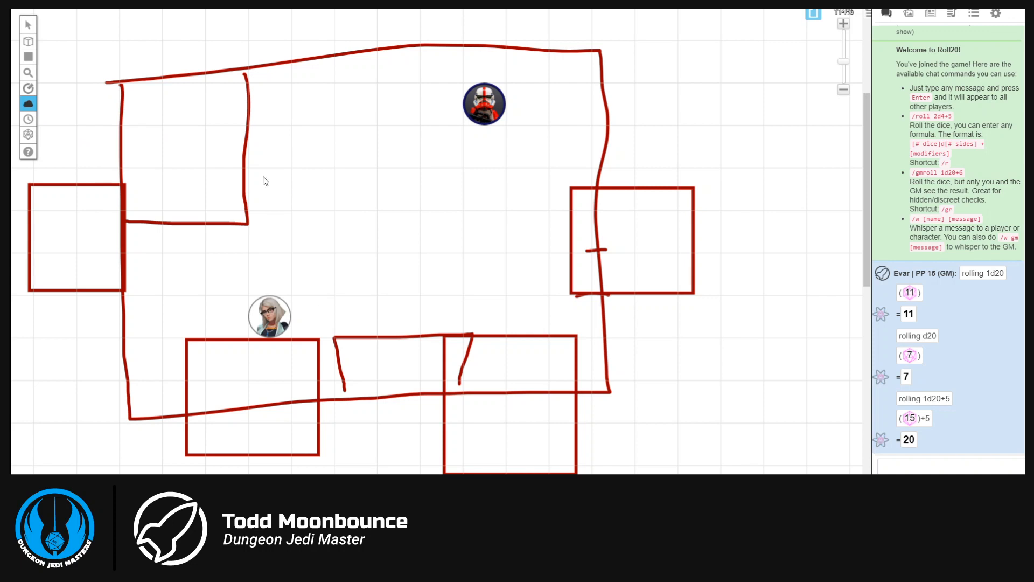
left_click_drag(204, 135, 263, 182)
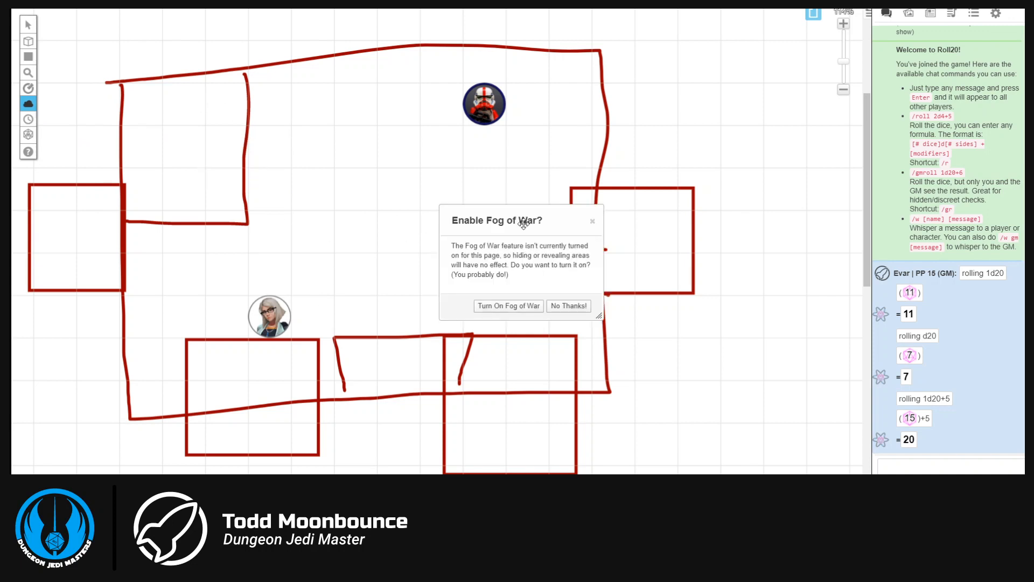
left_click(510, 310)
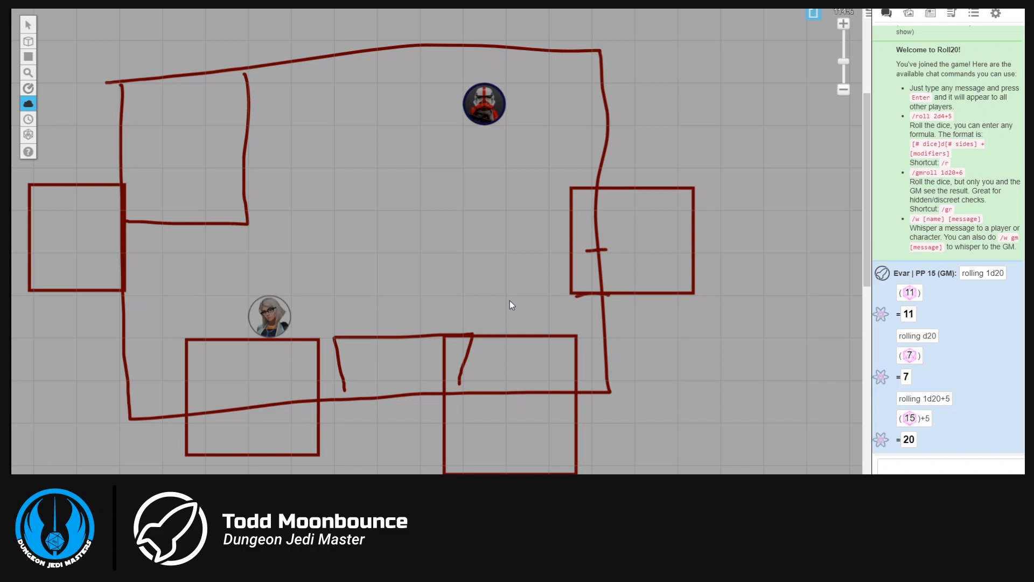
Reveal a rectangular area of the fog covering the room's upper-left chamber.
mouse_move(28, 103)
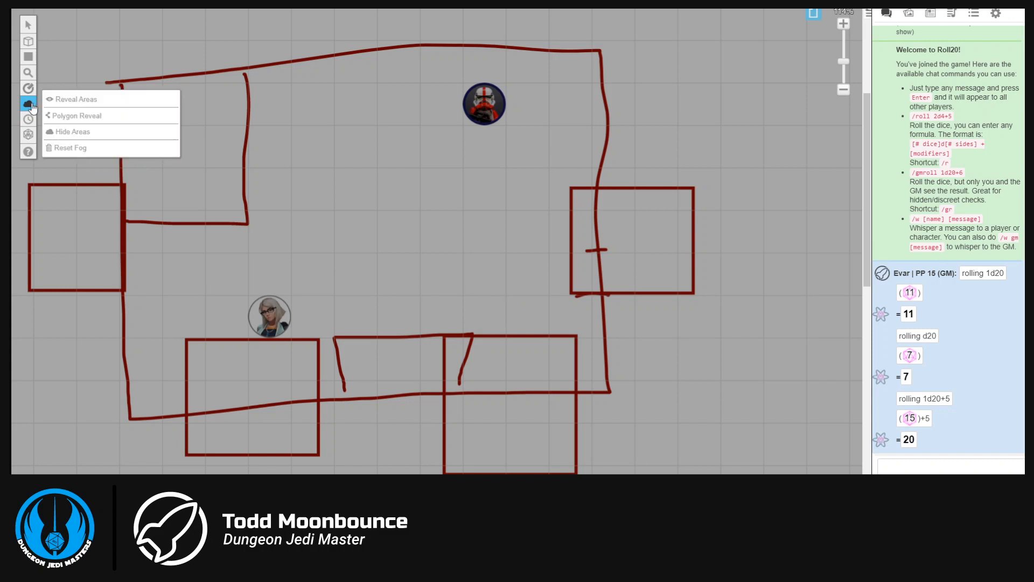
left_click(80, 102)
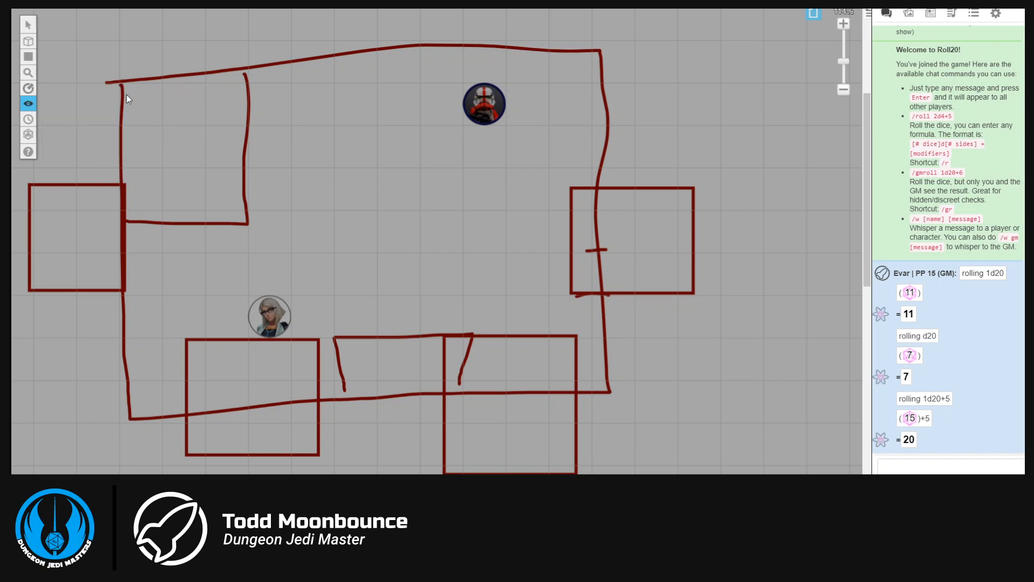
left_click_drag(124, 98, 267, 238)
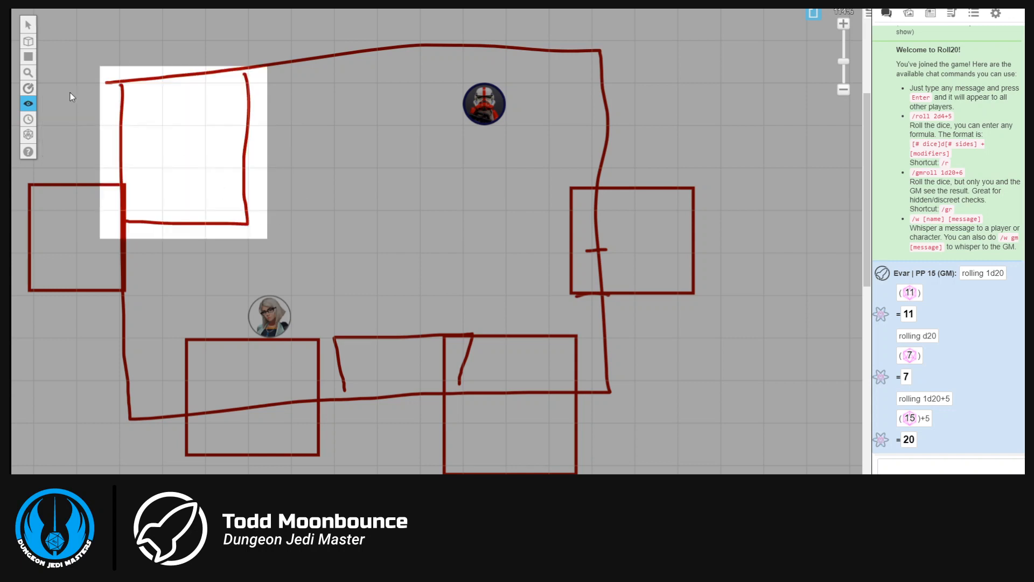
Reveal a roughly five-sided polygon of fog in the middle of the room with Polygon Reveal.
mouse_move(22, 111)
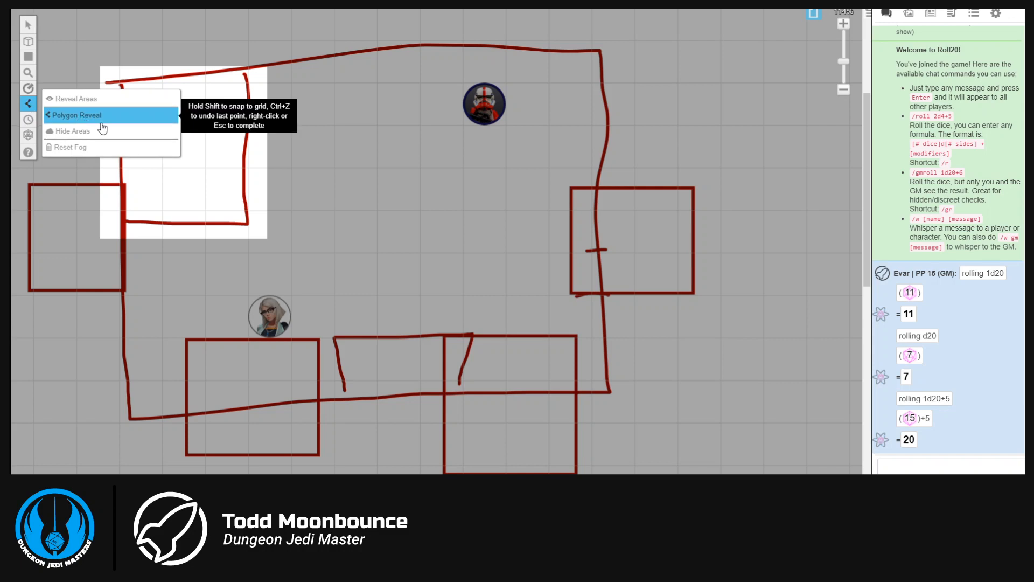
left_click(99, 115)
left_click(270, 234)
left_click(328, 144)
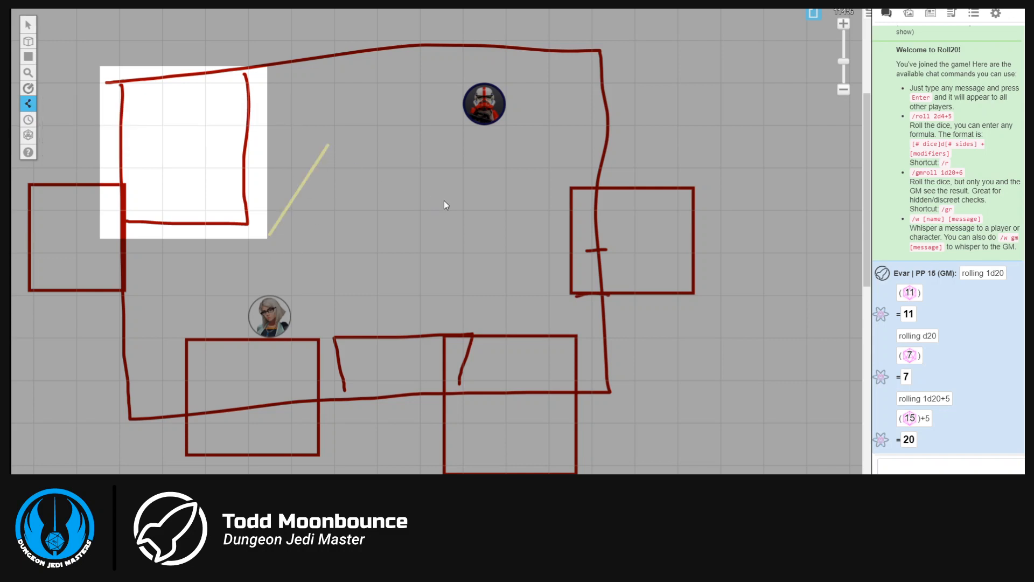
left_click(444, 201)
left_click(448, 276)
left_click(375, 339)
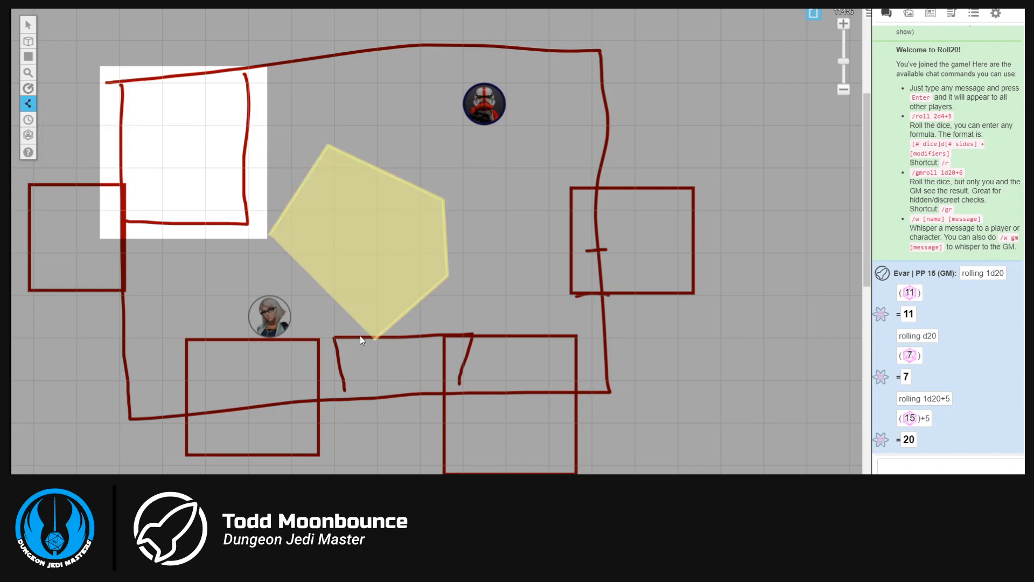
left_click(270, 235)
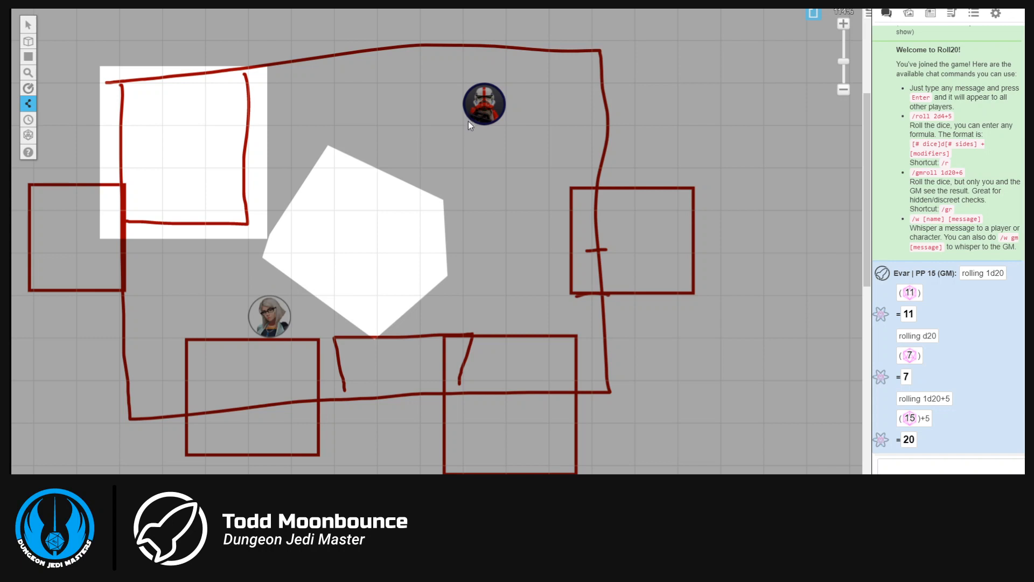
Reveal a second polygon from the red-and-white trooper token past the right wall and back into the first revealed area.
left_click(468, 83)
left_click(632, 328)
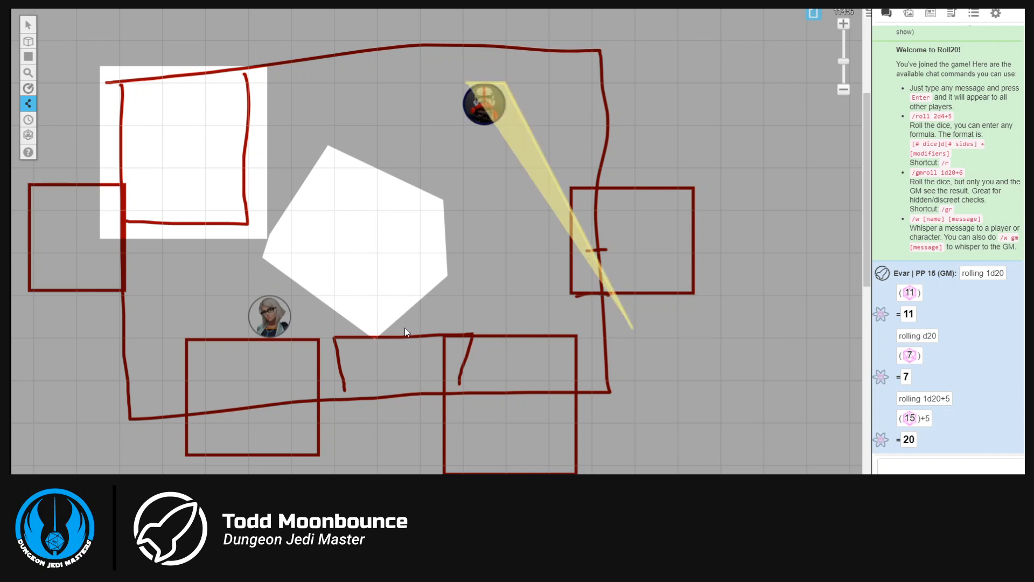
left_click(363, 323)
left_click(466, 84)
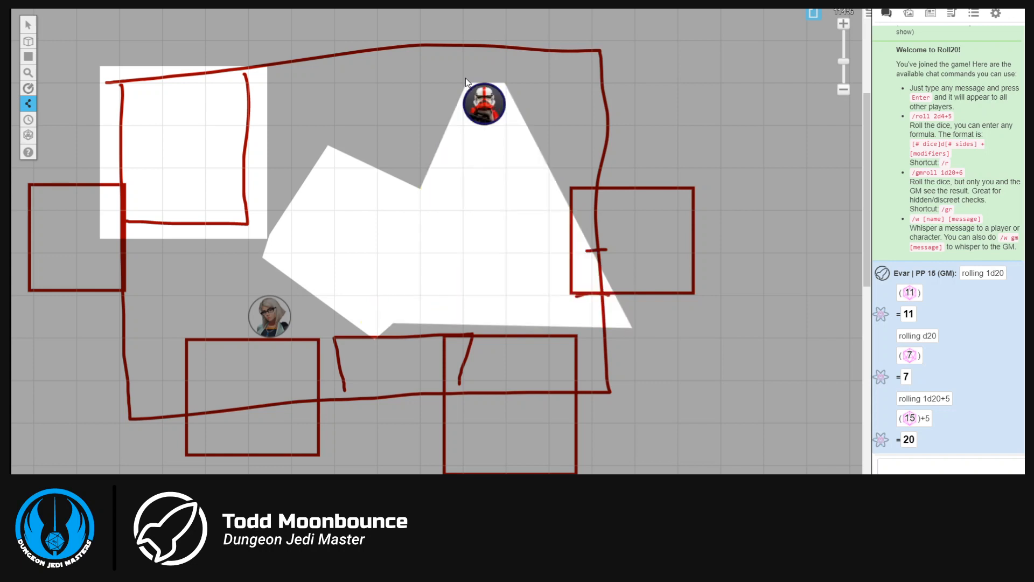
left_click(29, 26)
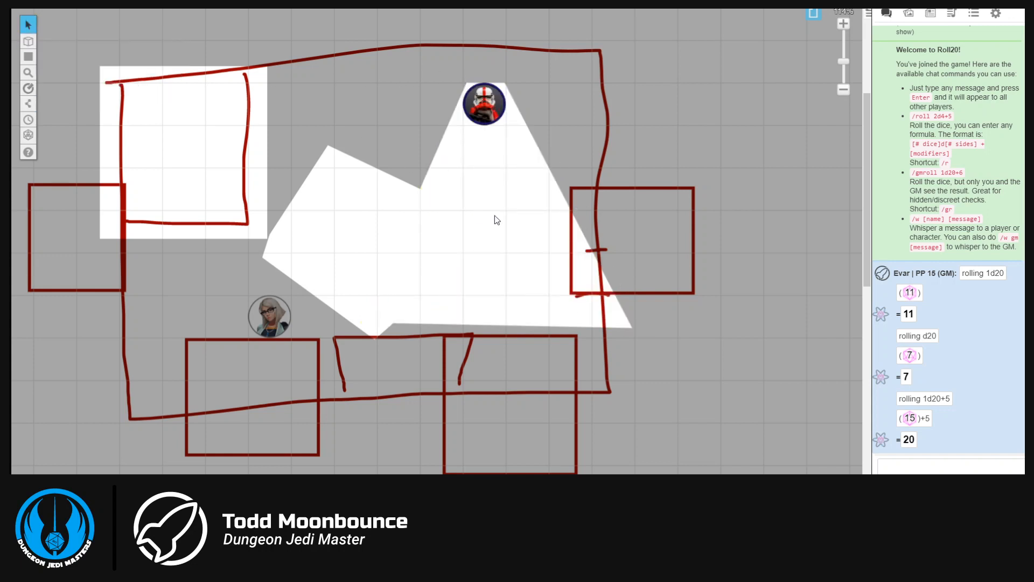
Reset the fog to completely hidden, and reveal one large rectangle covering the whole drawn room and its tokens.
mouse_move(29, 103)
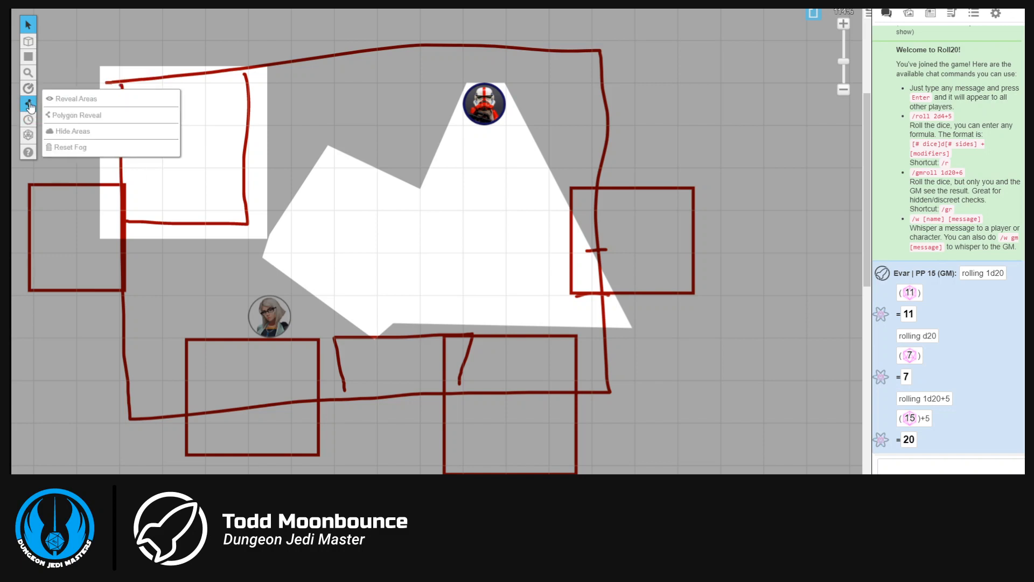
left_click(71, 147)
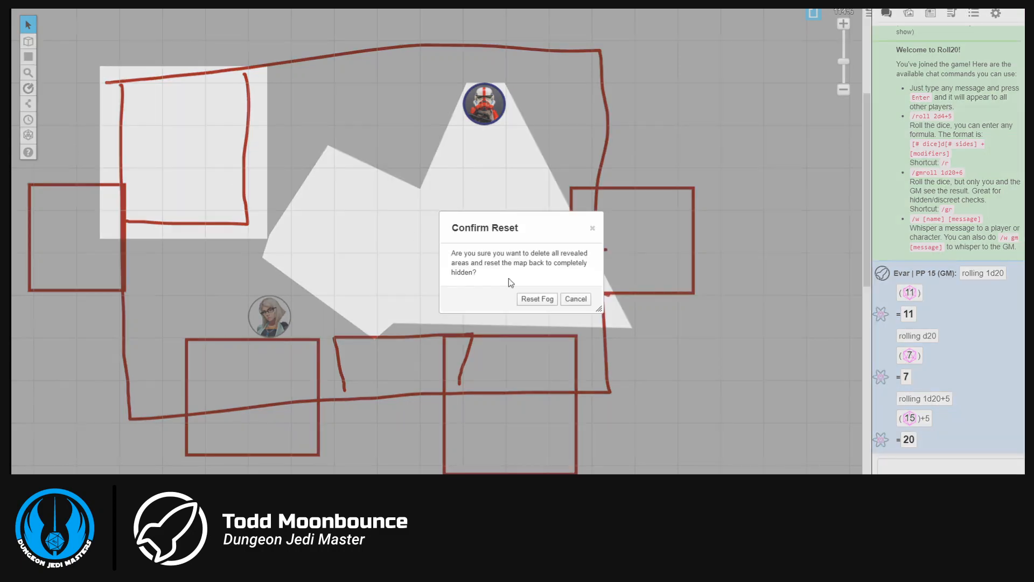
left_click(531, 305)
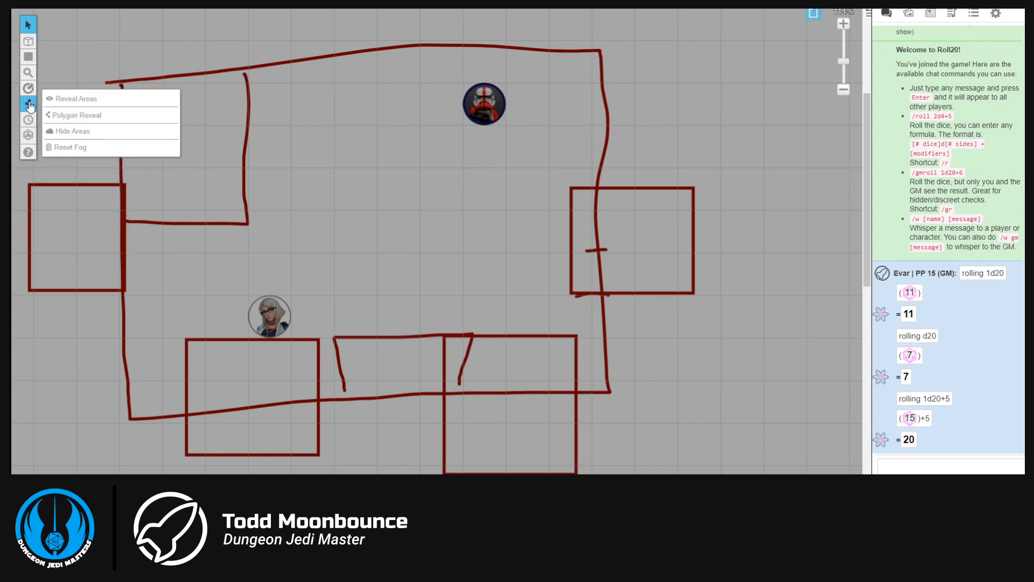
left_click(72, 99)
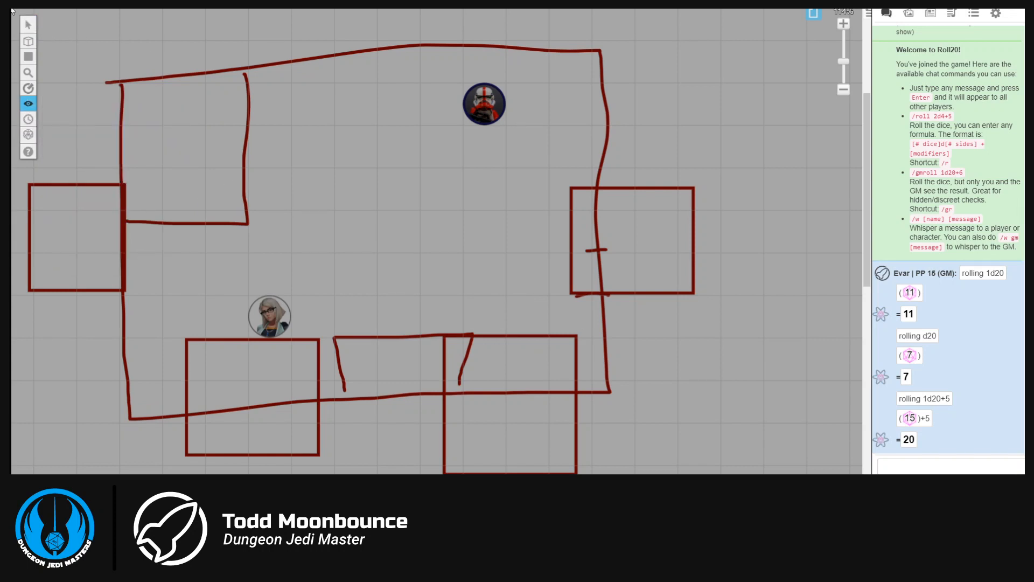
left_click_drag(11, 9, 801, 473)
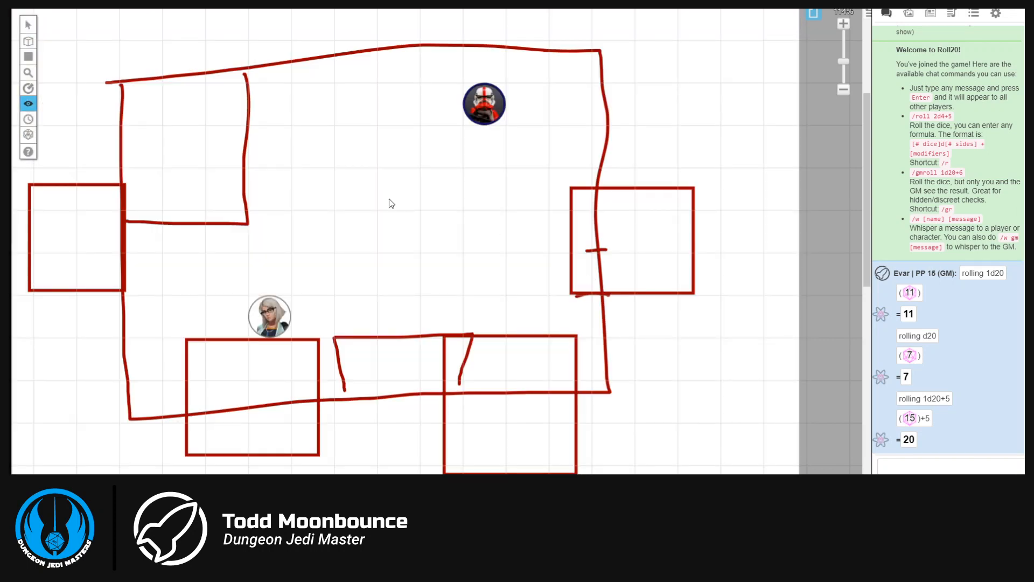
Open the turn order tracker, place it over the room's upper-left chamber and make it taller.
left_click(29, 121)
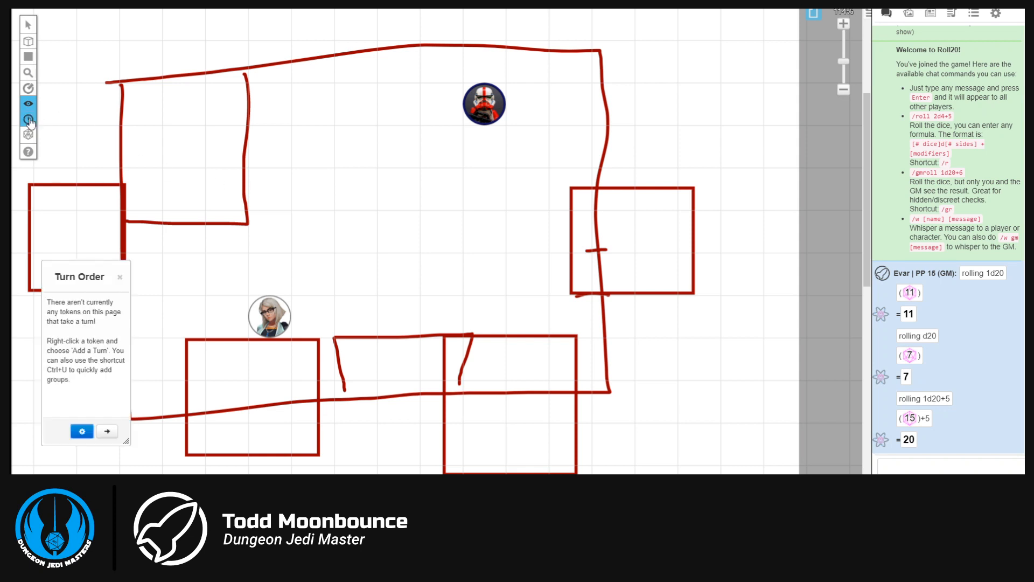
left_click_drag(92, 270, 150, 52)
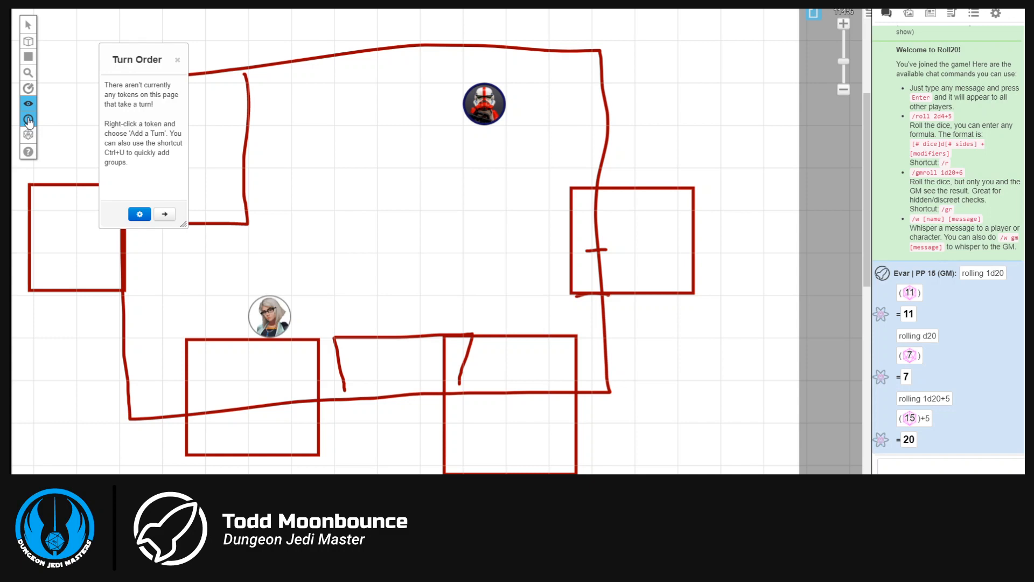
left_click_drag(130, 54, 104, 55)
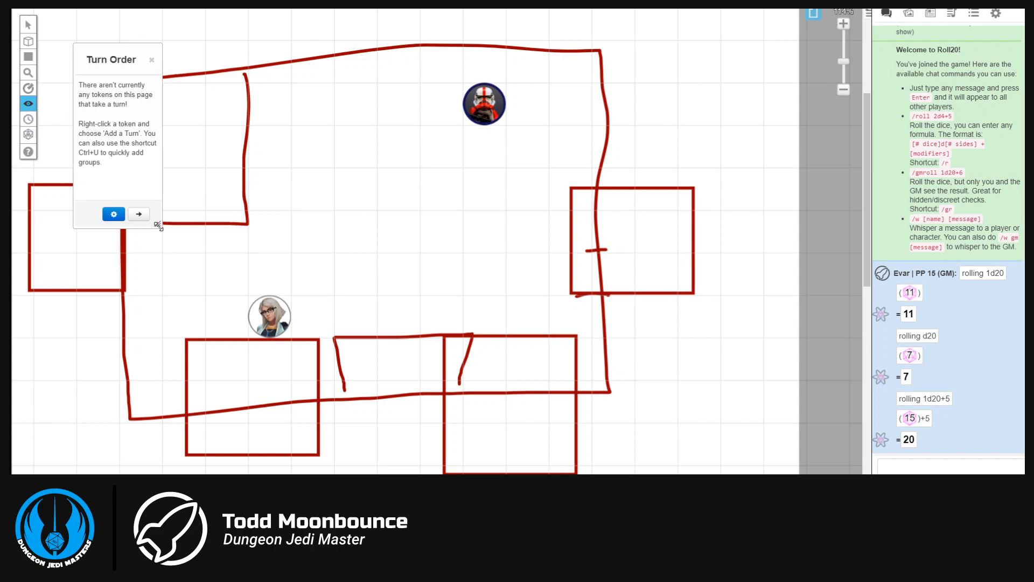
left_click_drag(157, 225, 156, 372)
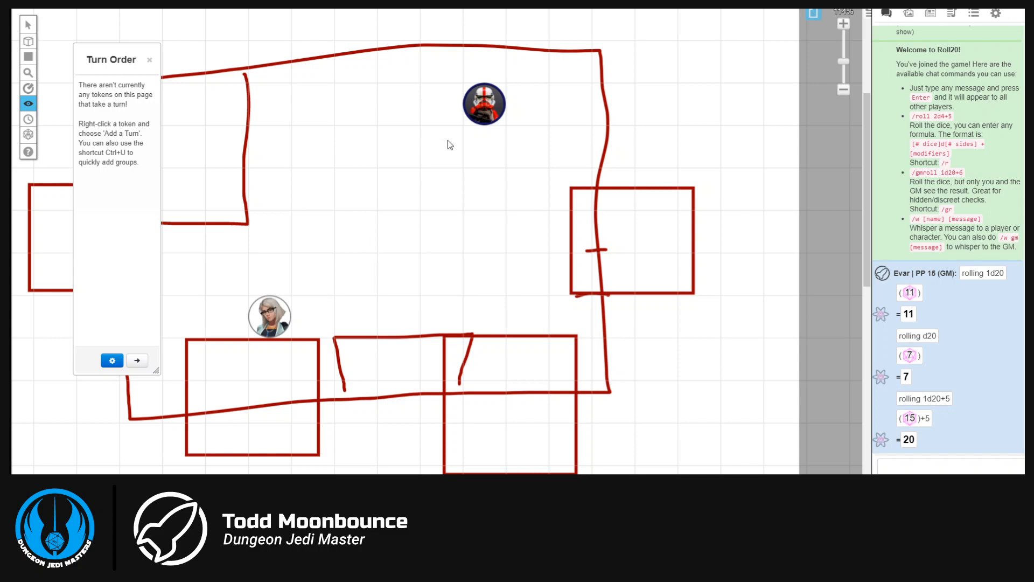
Add a turn for the white-haired character's token to the turn order.
left_click(29, 27)
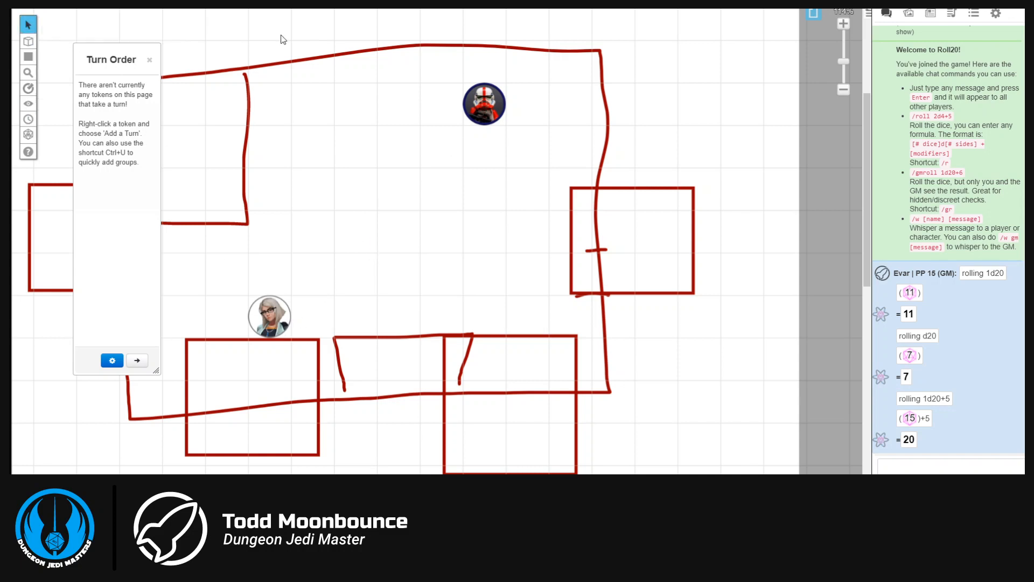
left_click(270, 317)
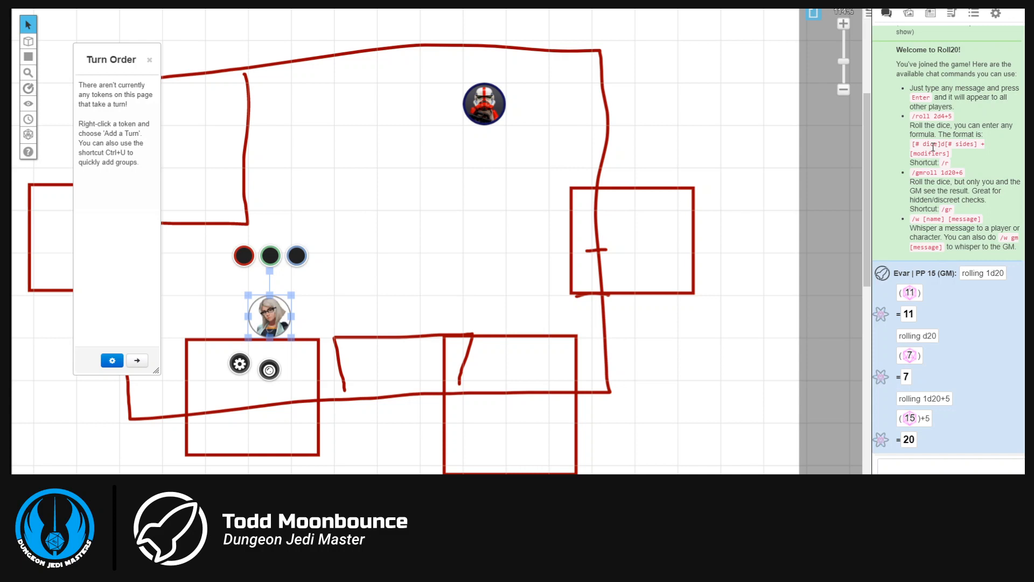
left_click(403, 216)
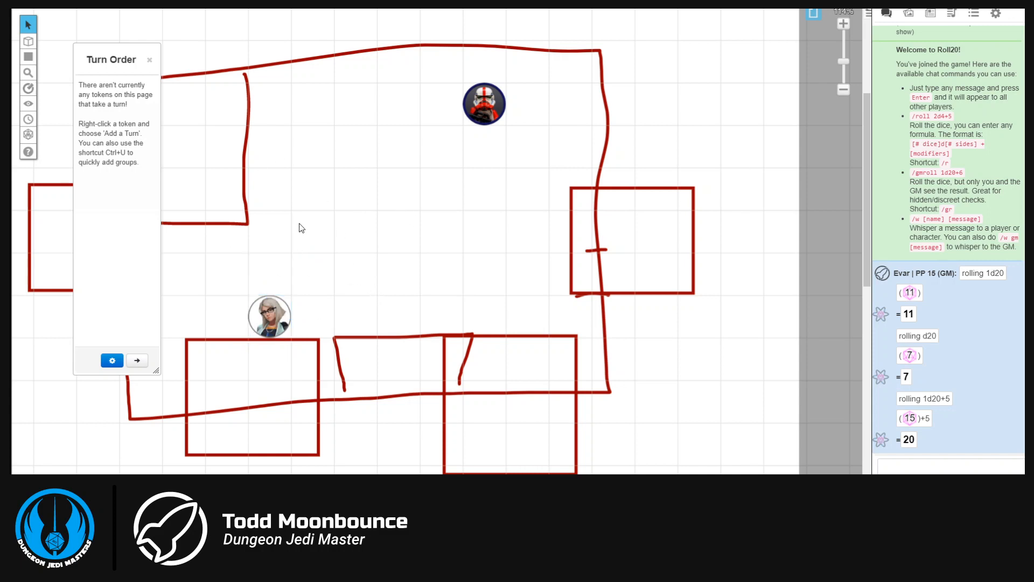
left_click(271, 314)
right_click(271, 314)
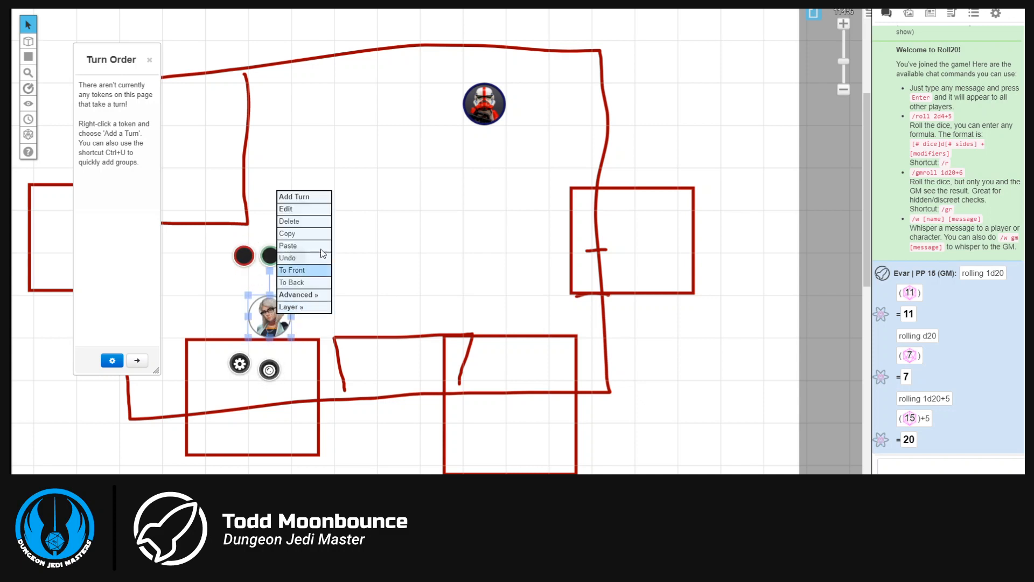
left_click(319, 209)
Move the red-and-white trooper token three squares down and add a turn for it.
right_click(479, 104)
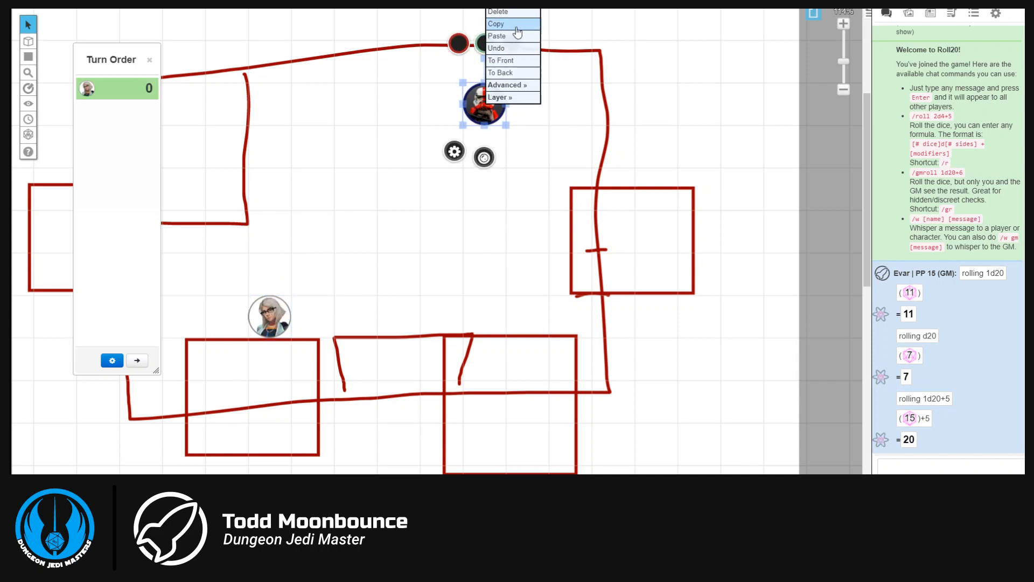
key("Escape")
left_click_drag(484, 107, 484, 234)
right_click(517, 221)
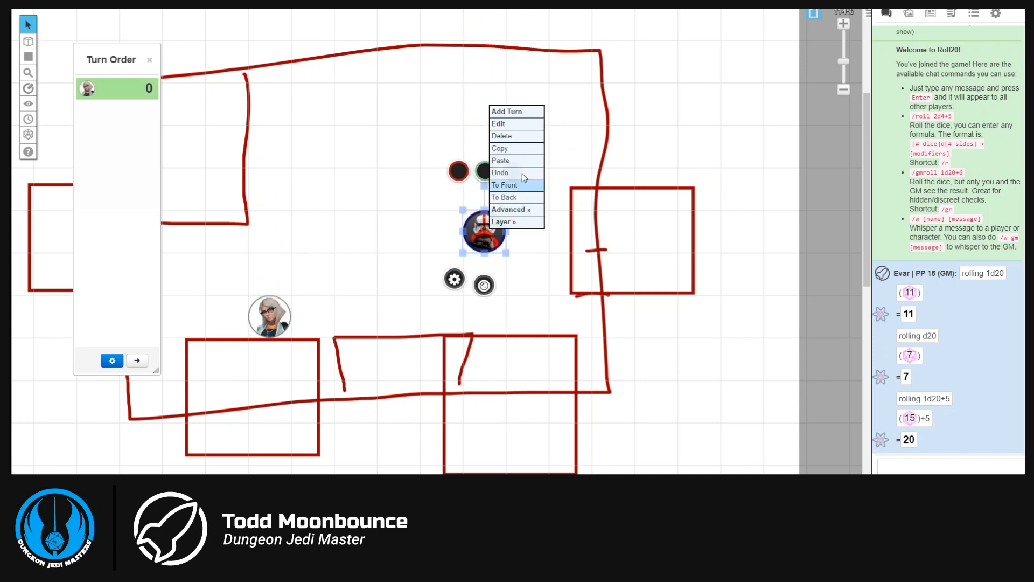
left_click(521, 124)
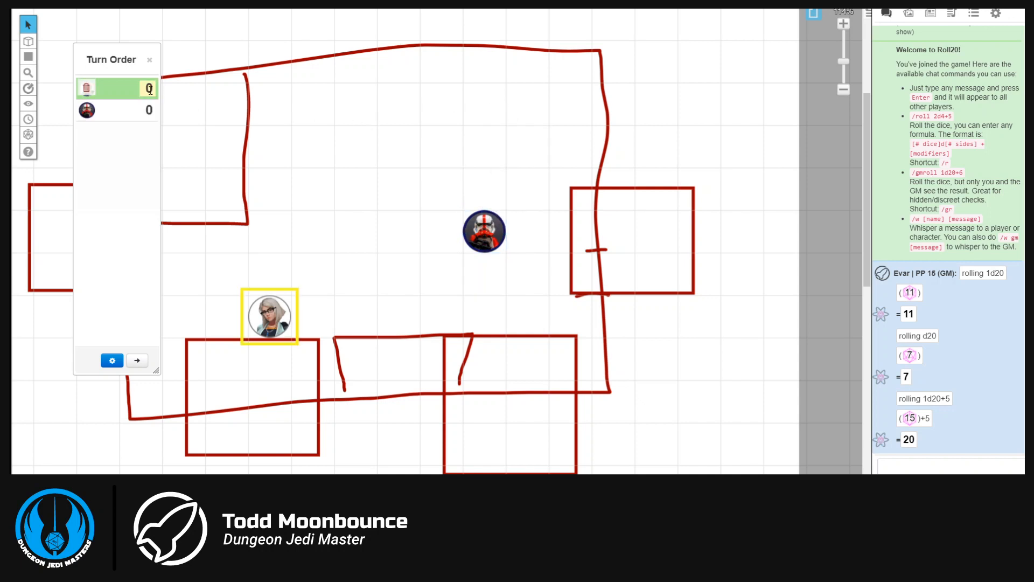
Roll a d20 twice to get initiative for both tokens.
mouse_move(28, 134)
left_click(61, 218)
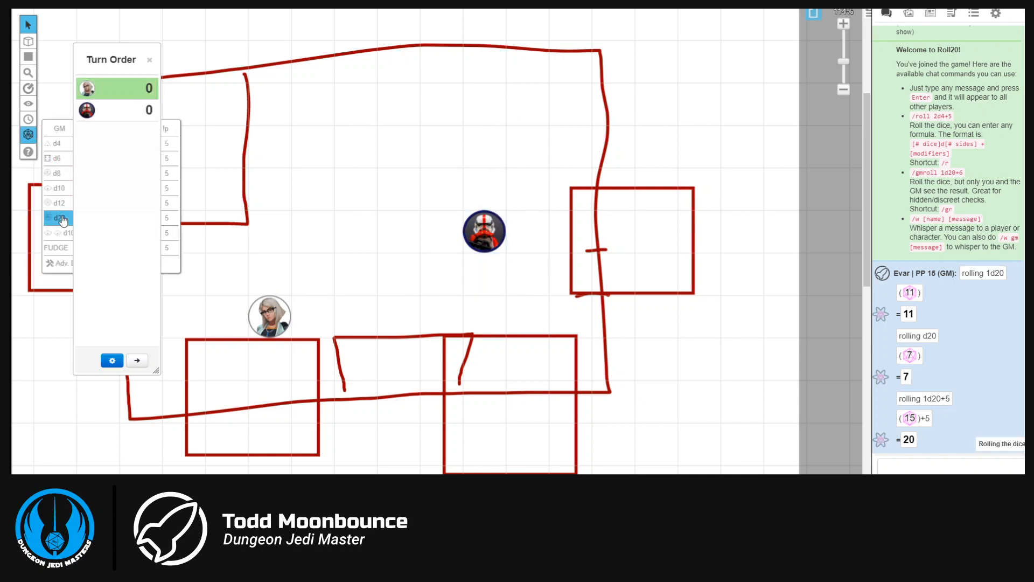
left_click(62, 220)
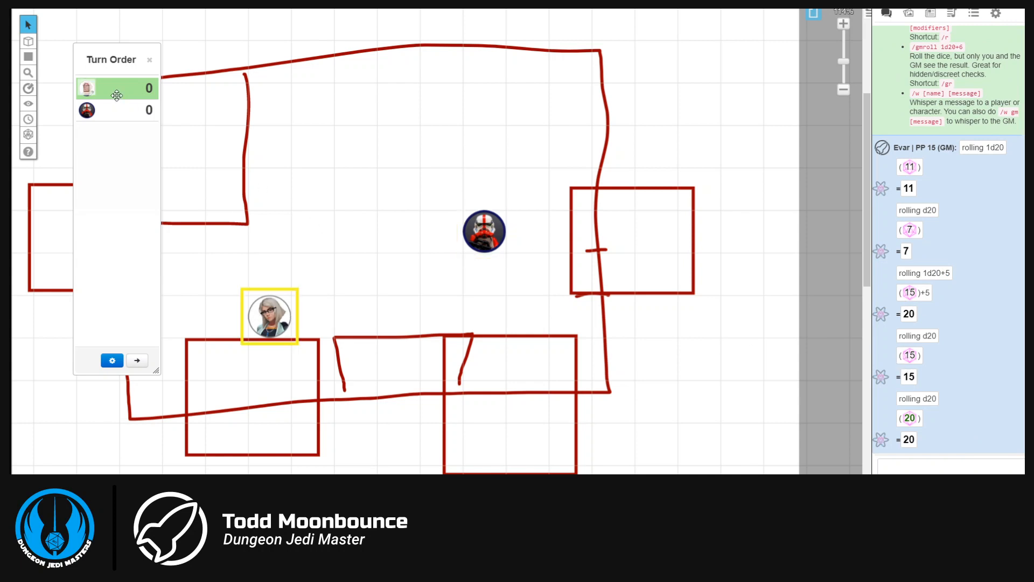
Set the initiative of the white-haired character to 15 and of the red-and-white trooper to 20.
left_click(147, 90)
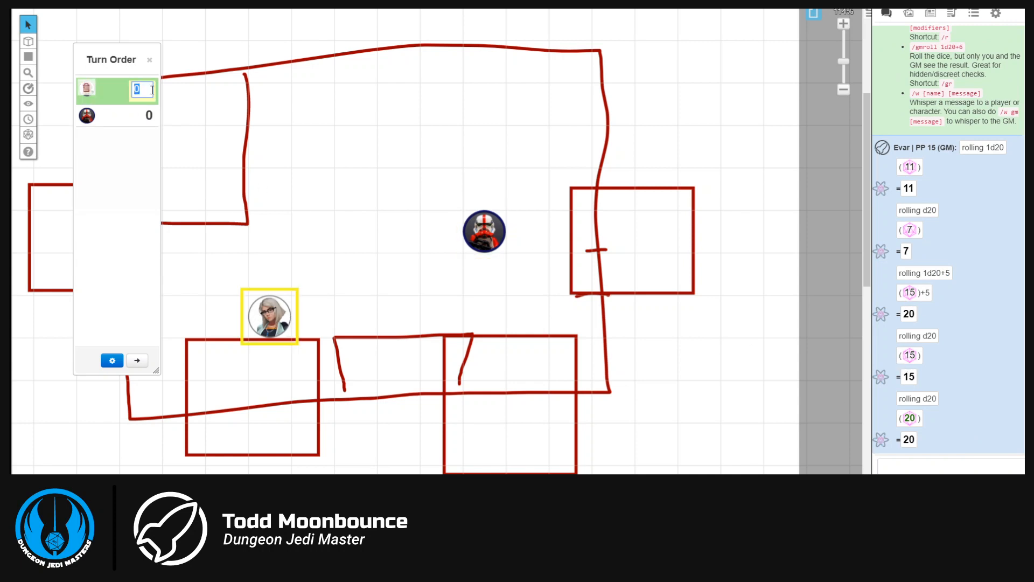
type("15")
key("Return")
left_click(147, 111)
type("20")
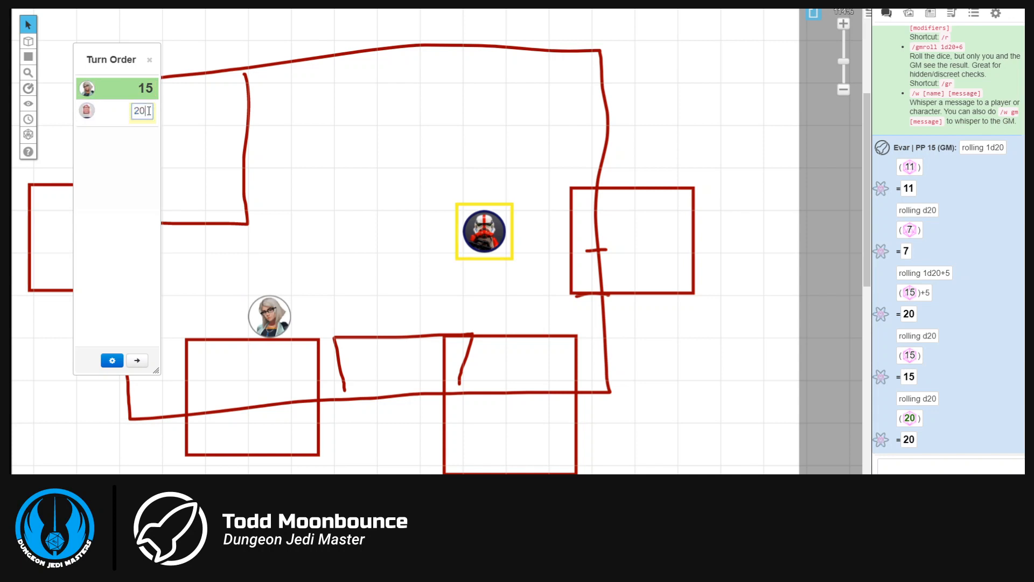
key("Return")
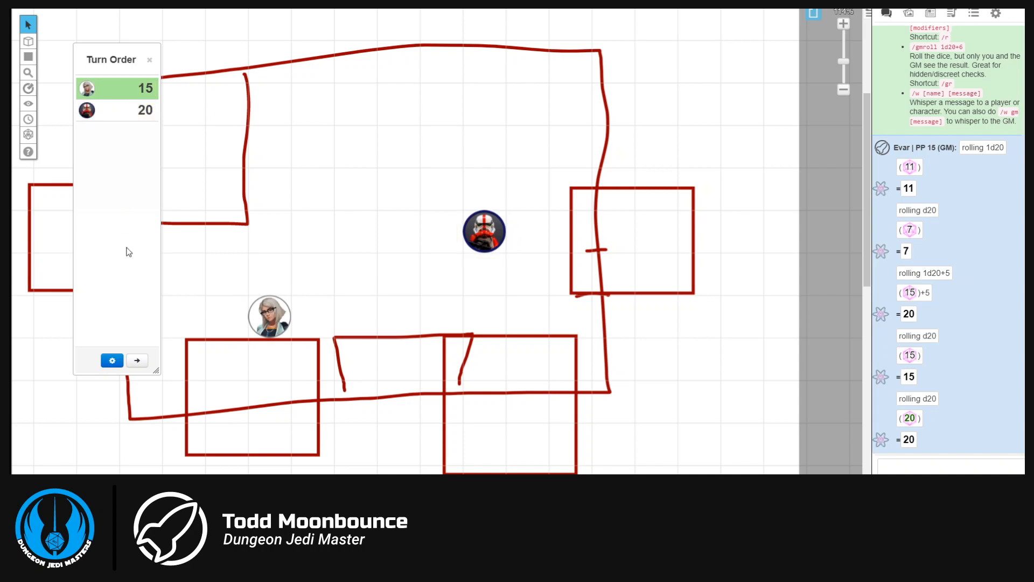
Sort the turn order numerically in descending order, select the red-and-white trooper token and advance to the following turn.
left_click(113, 361)
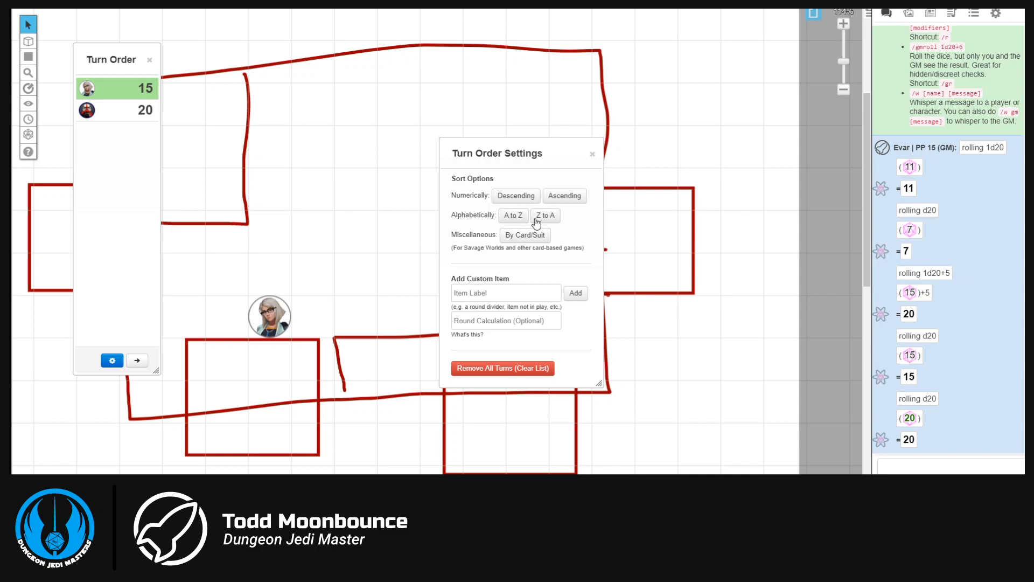
left_click(513, 197)
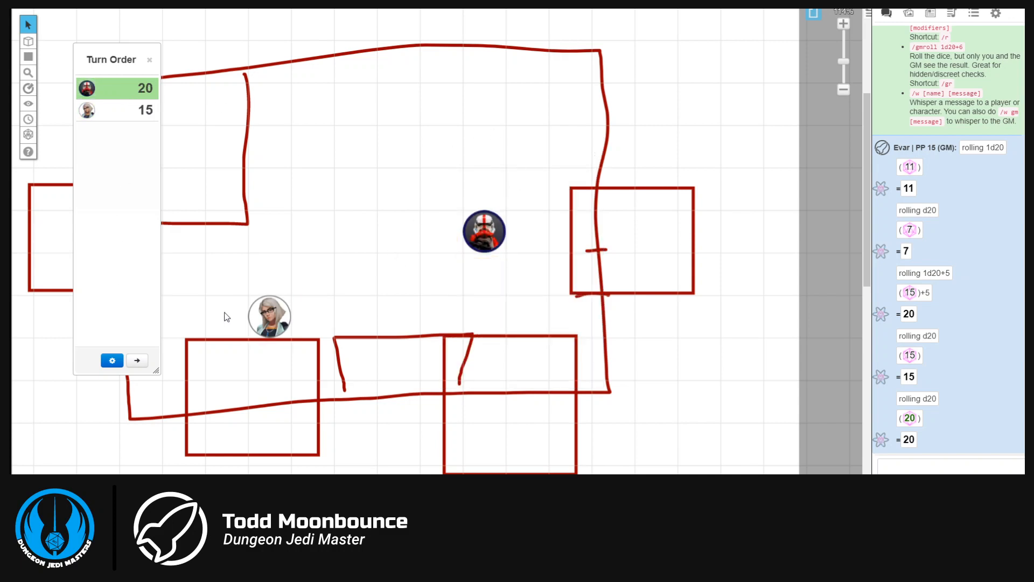
left_click(482, 231)
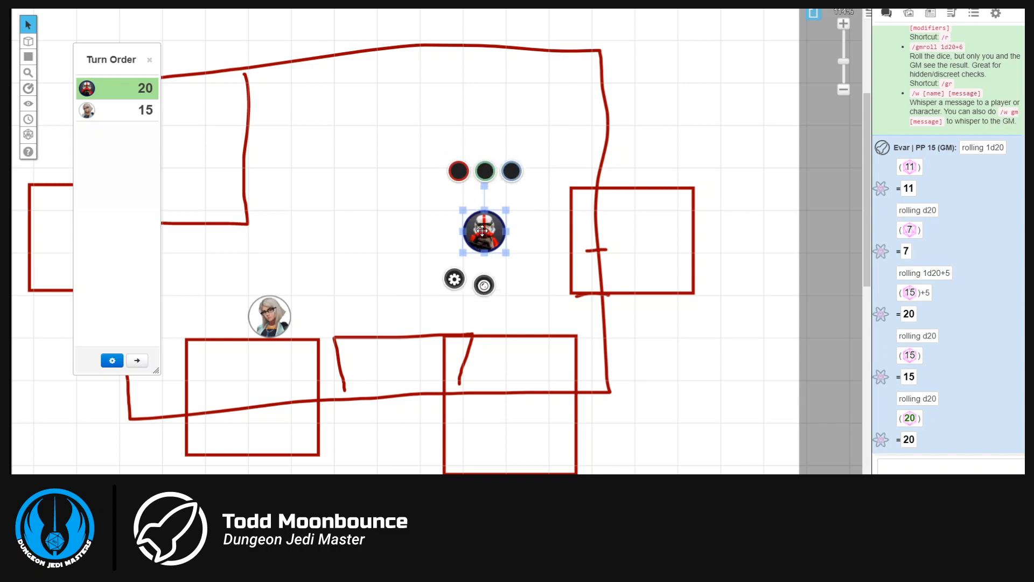
left_click(137, 361)
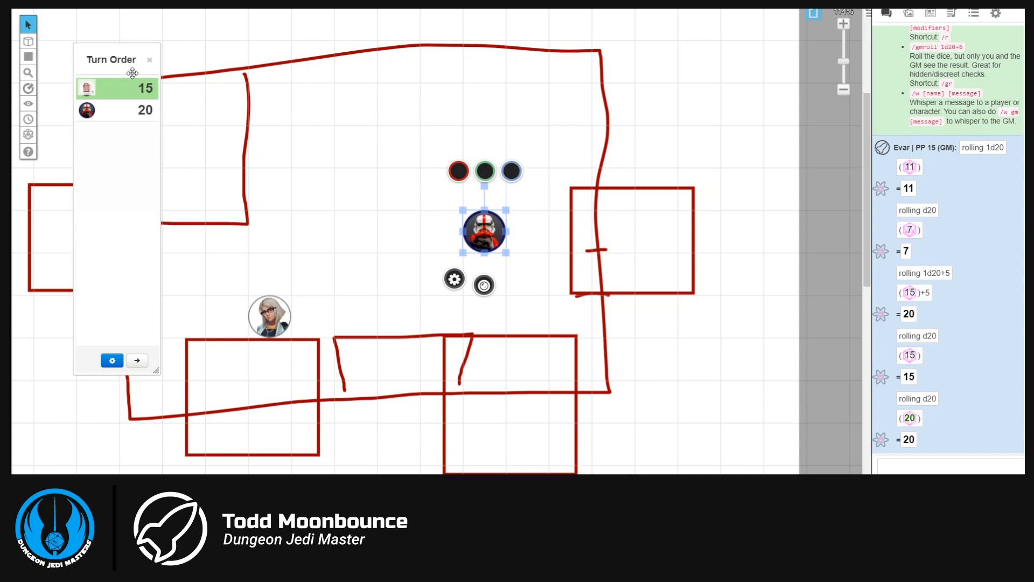
Close the turn order and roll 5d6 twice with the dice roller, once openly and once as a GM-only roll.
left_click(150, 60)
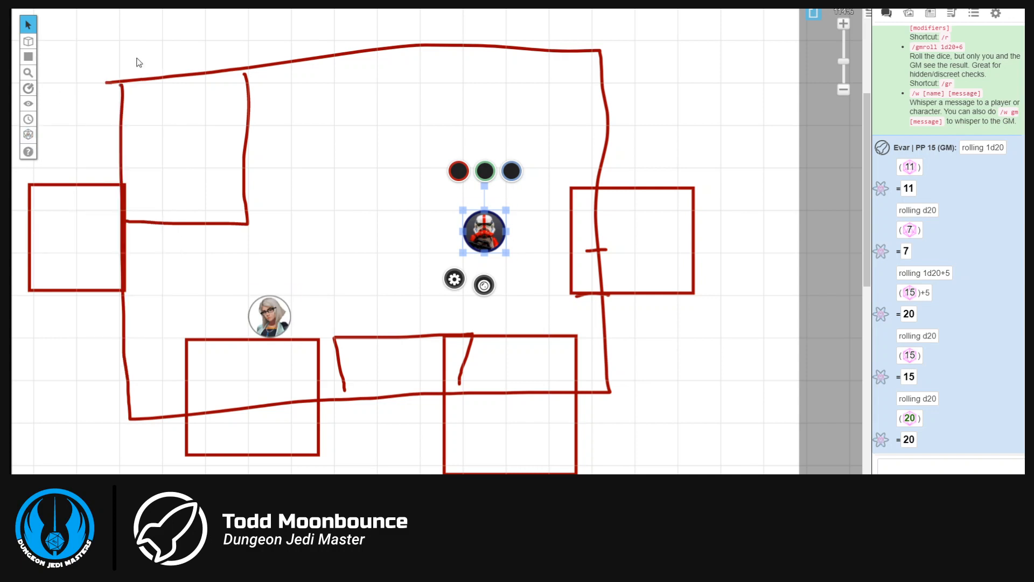
mouse_move(28, 134)
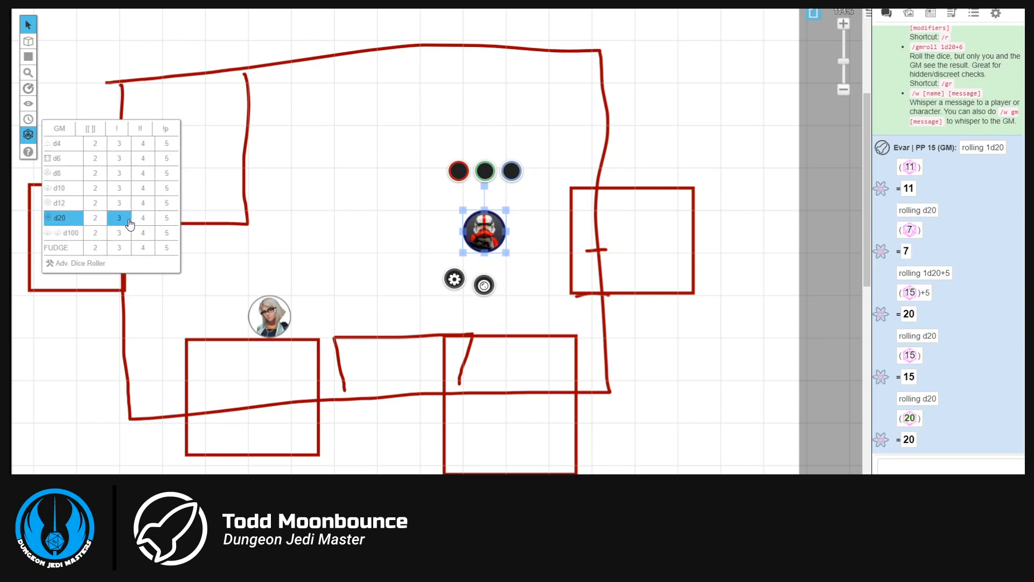
left_click(168, 160)
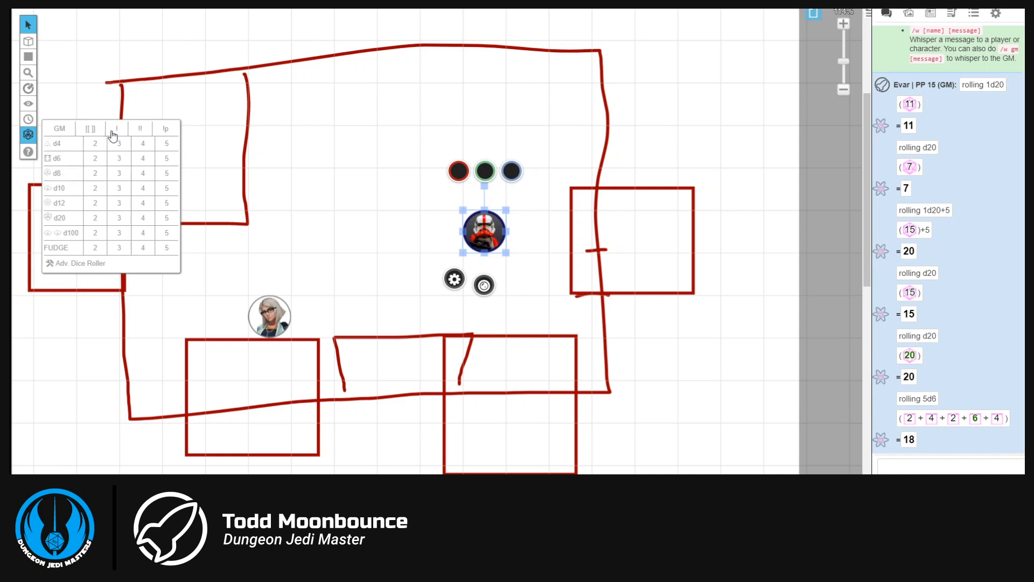
left_click(65, 133)
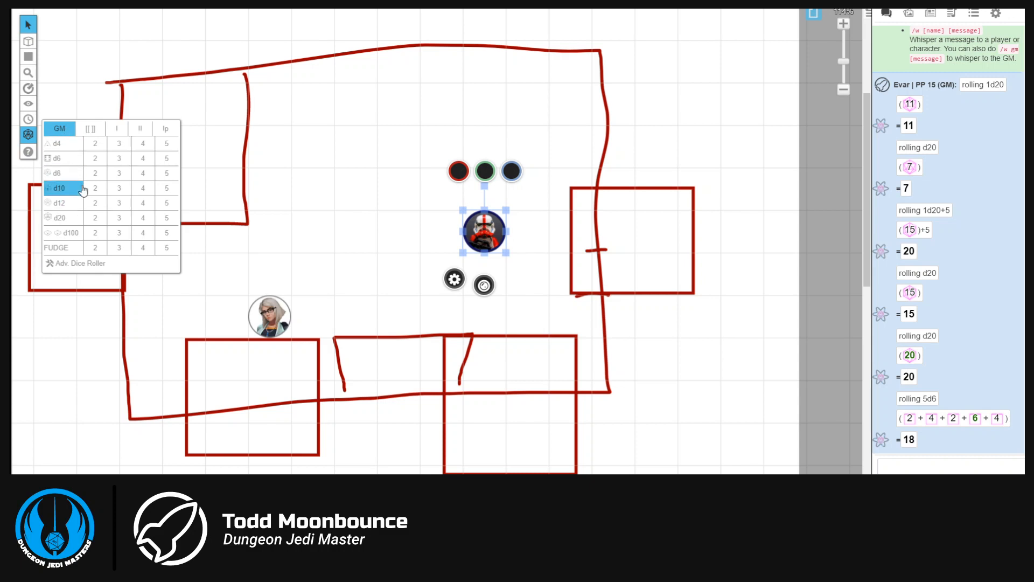
left_click(167, 158)
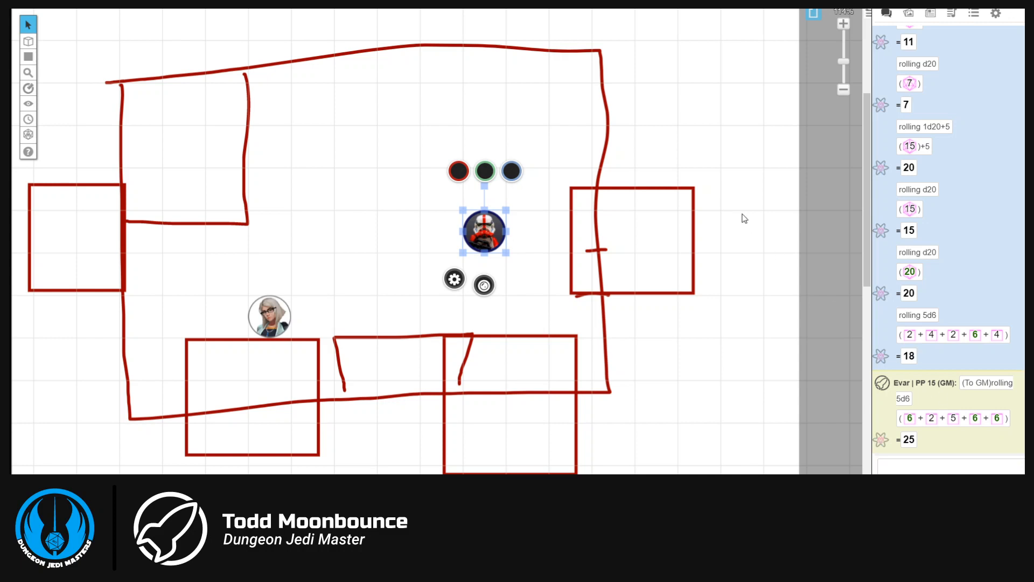
In the settings of the NPC's character sheet, set Whisper Rolls to GM to Always Whisper Rolls and return to the sheet.
left_click(930, 14)
left_click(943, 144)
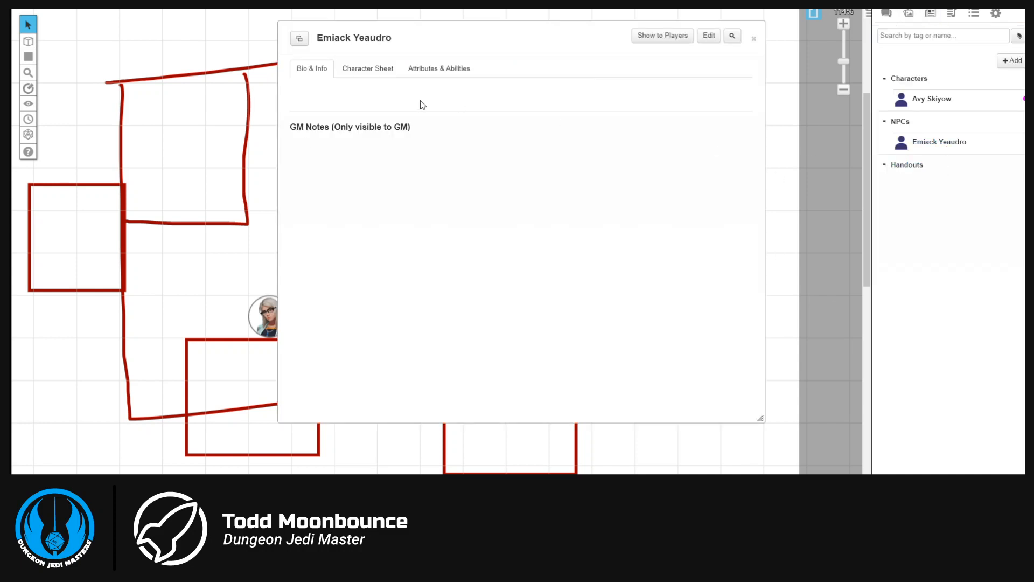
left_click(365, 68)
left_click(499, 100)
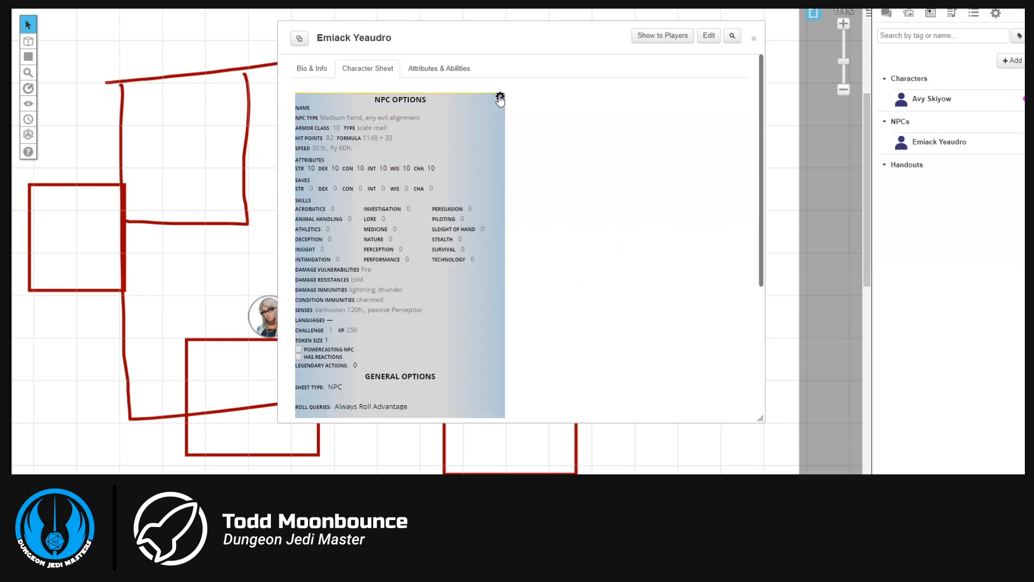
scroll(399, 216, "down", 4)
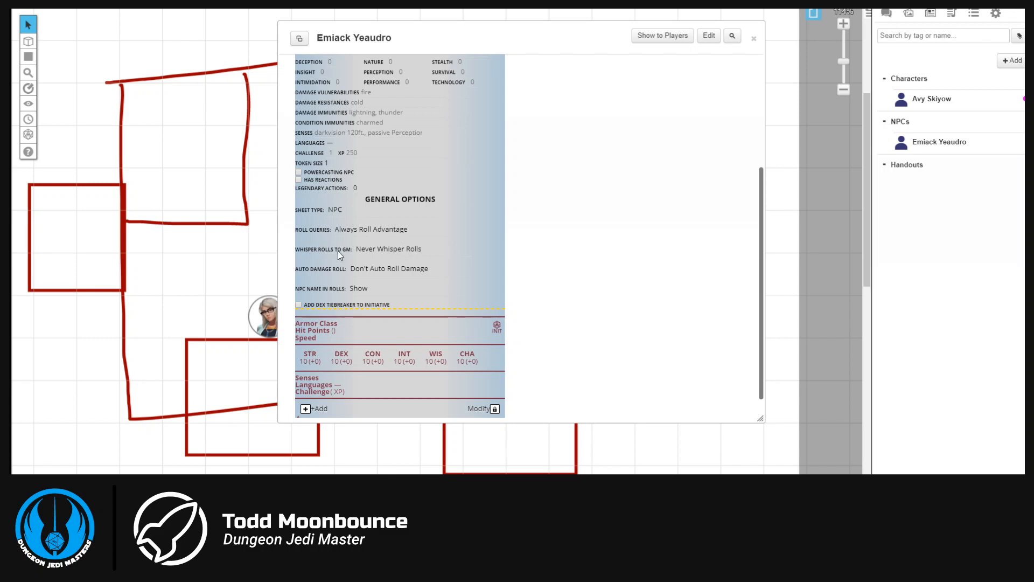
left_click(384, 250)
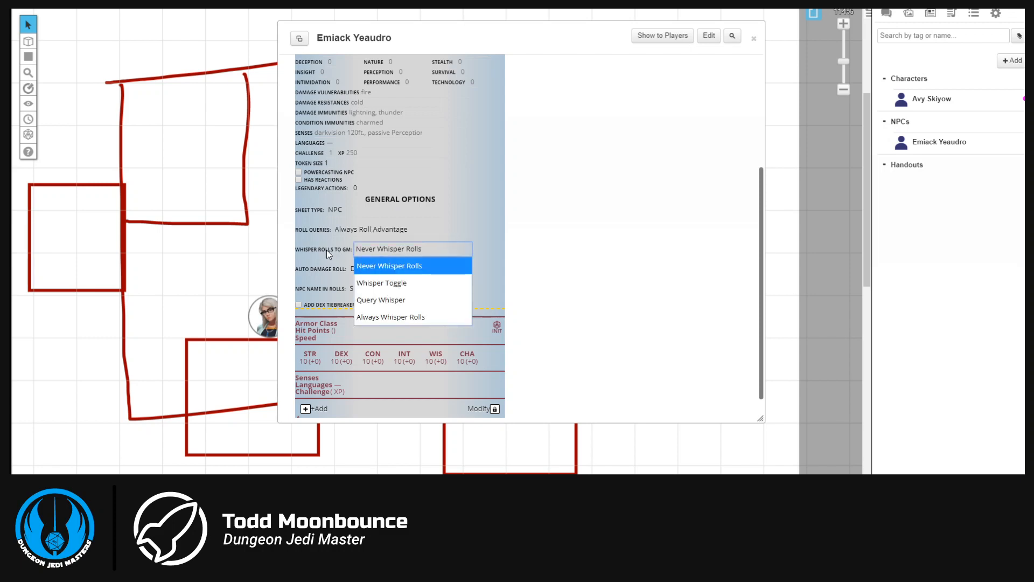
left_click(391, 318)
left_click(488, 266)
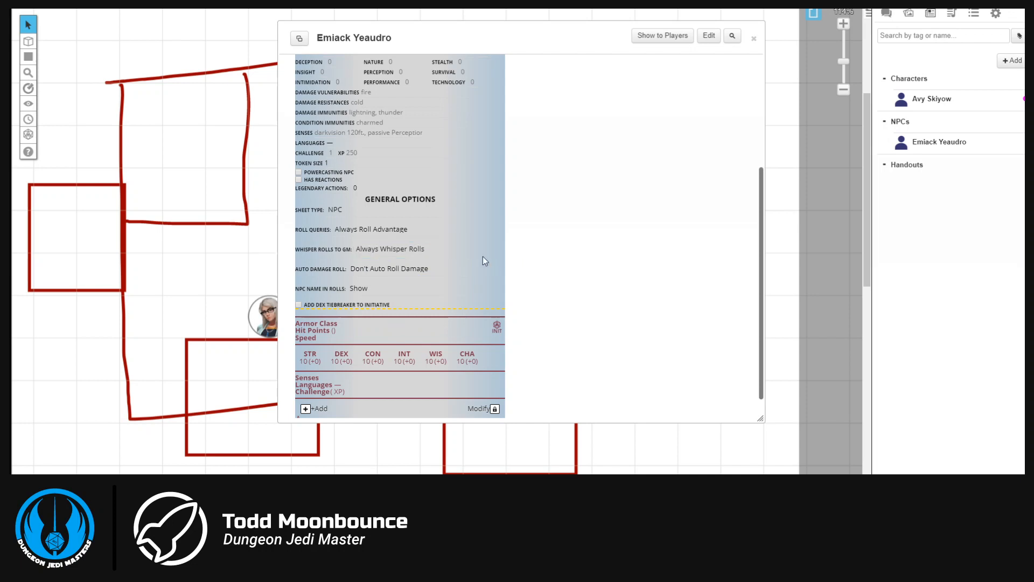
scroll(487, 215, "up", 5)
left_click(499, 98)
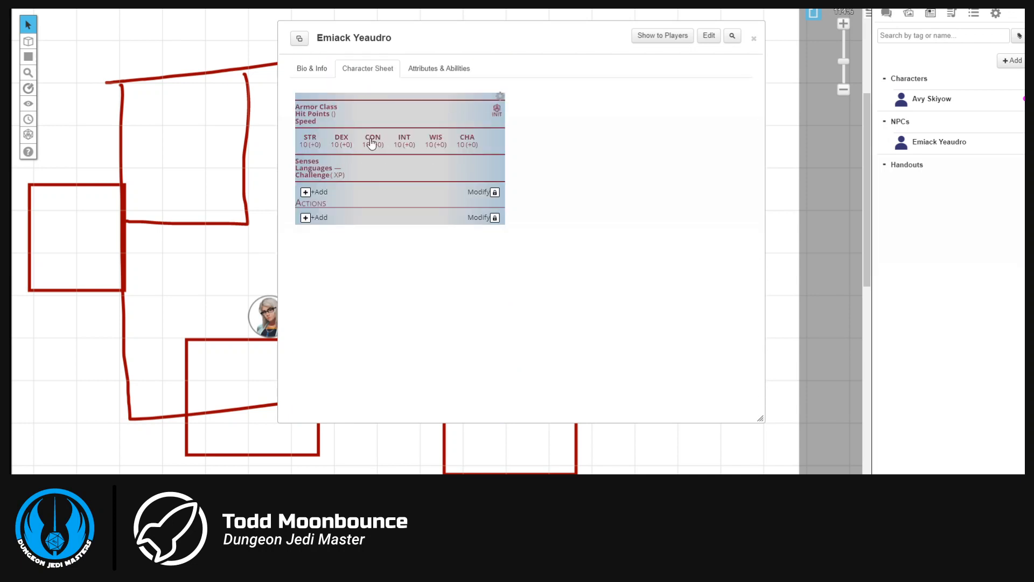
Roll Constitution and initiative from the NPC sheet with the chat shown, close the sheet and deselect the trooper token.
left_click(886, 13)
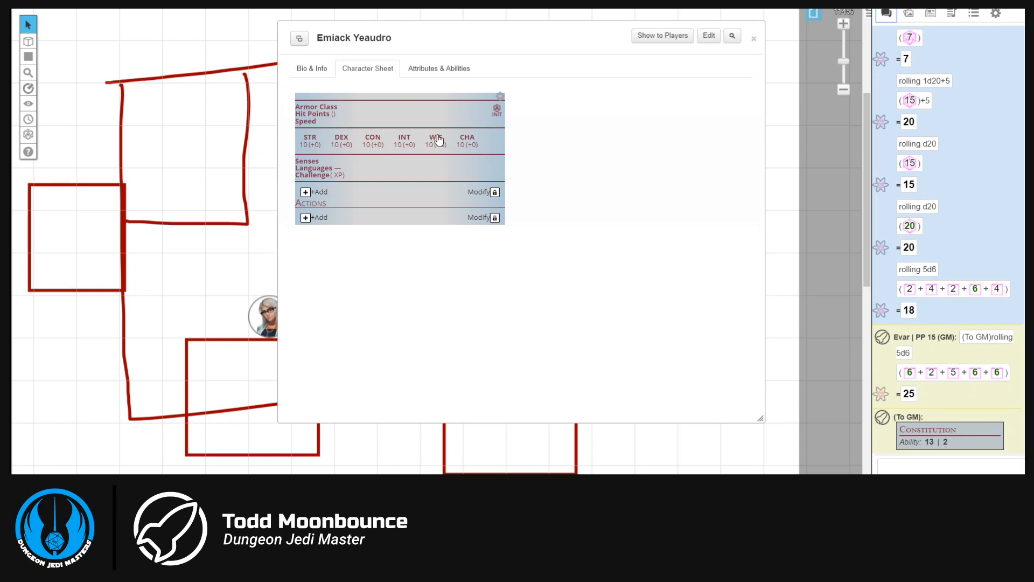
left_click(497, 110)
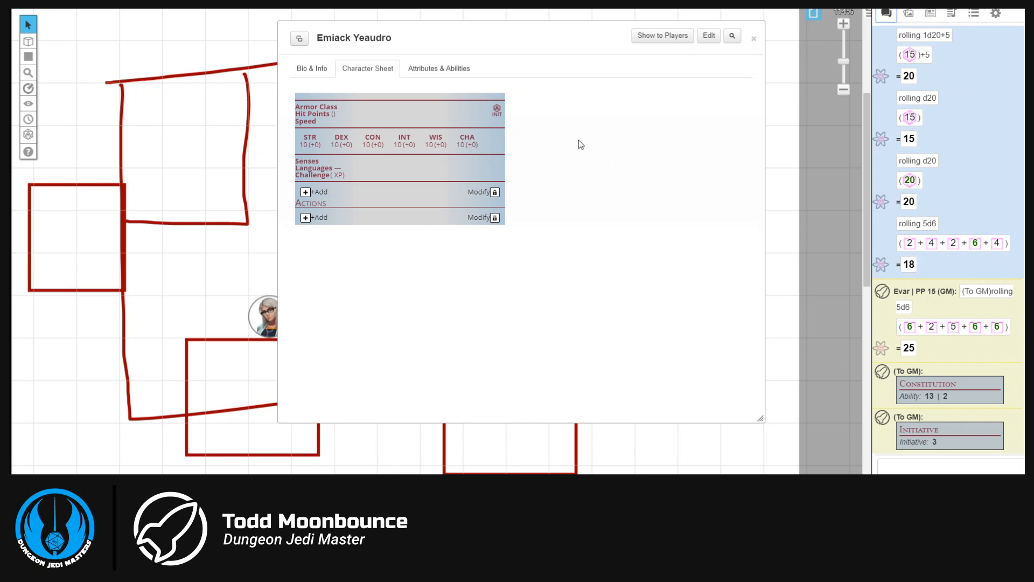
left_click(753, 38)
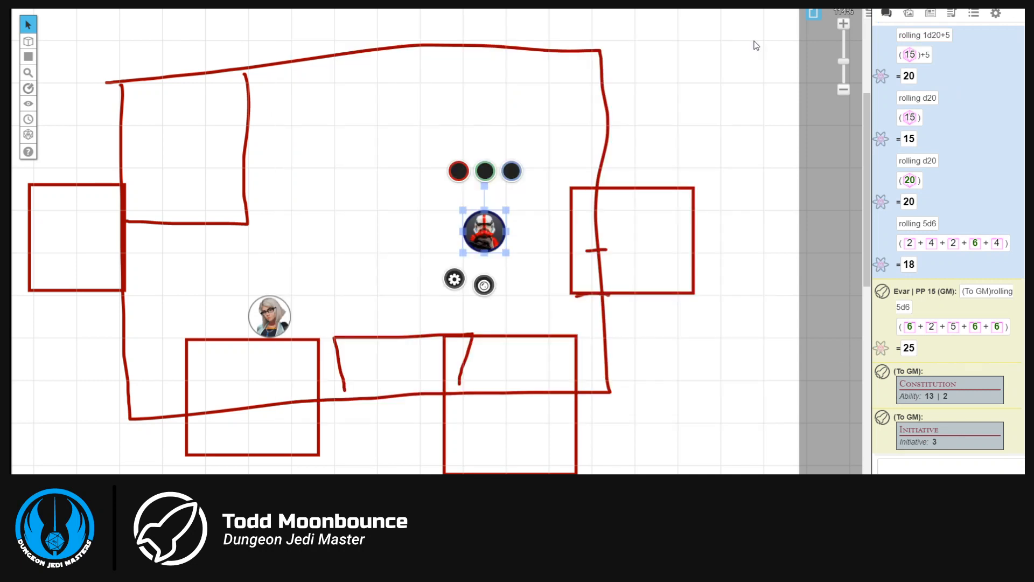
left_click(311, 141)
mouse_move(27, 156)
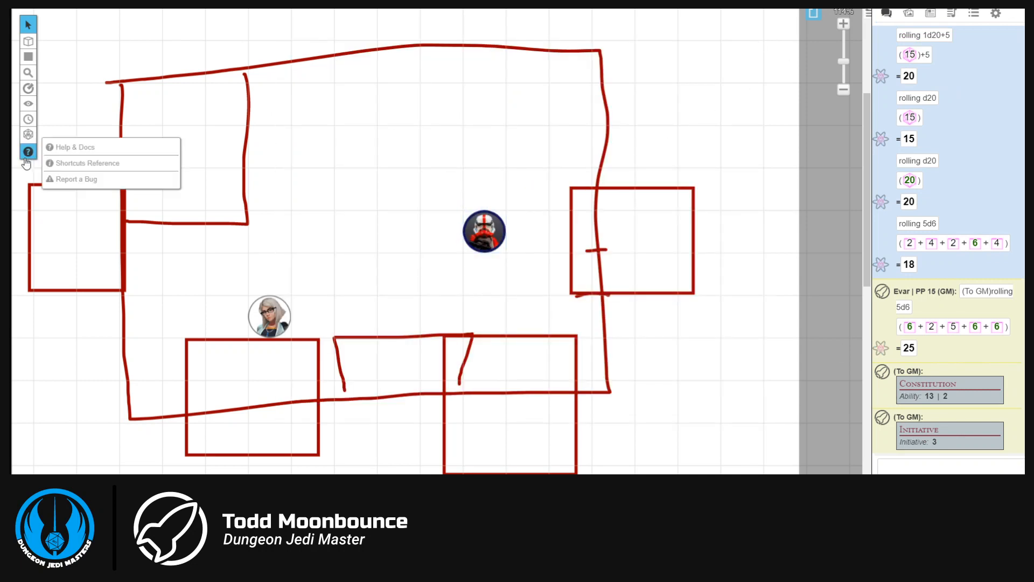